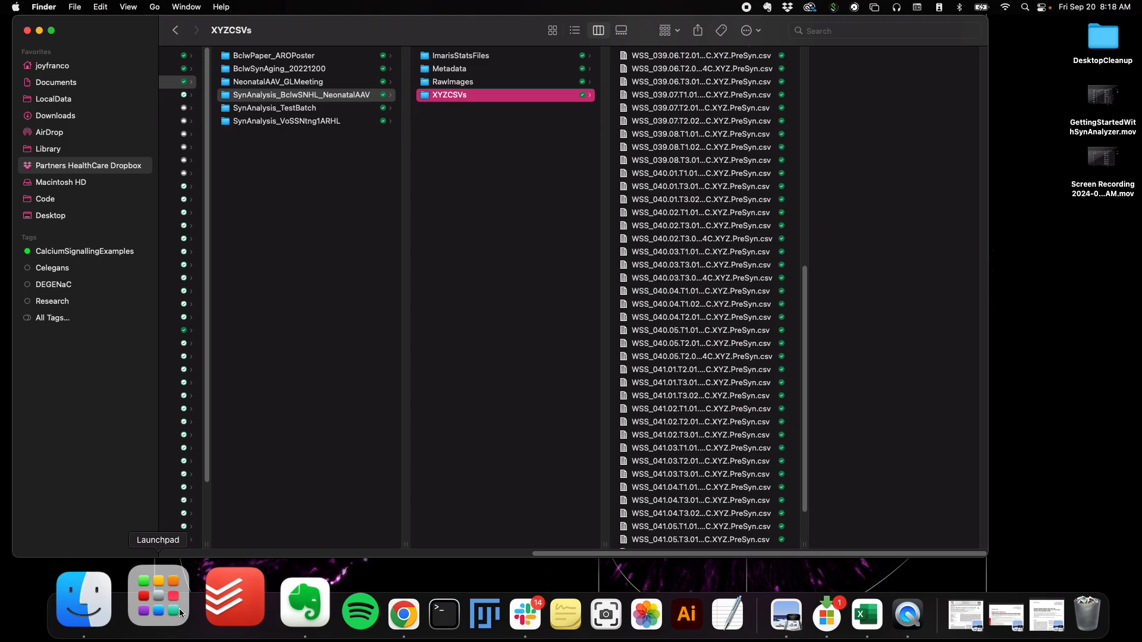
Open GitHub Desktop, show the list of local repositories including SynAnalyzer, and close its window.
left_click(180, 609)
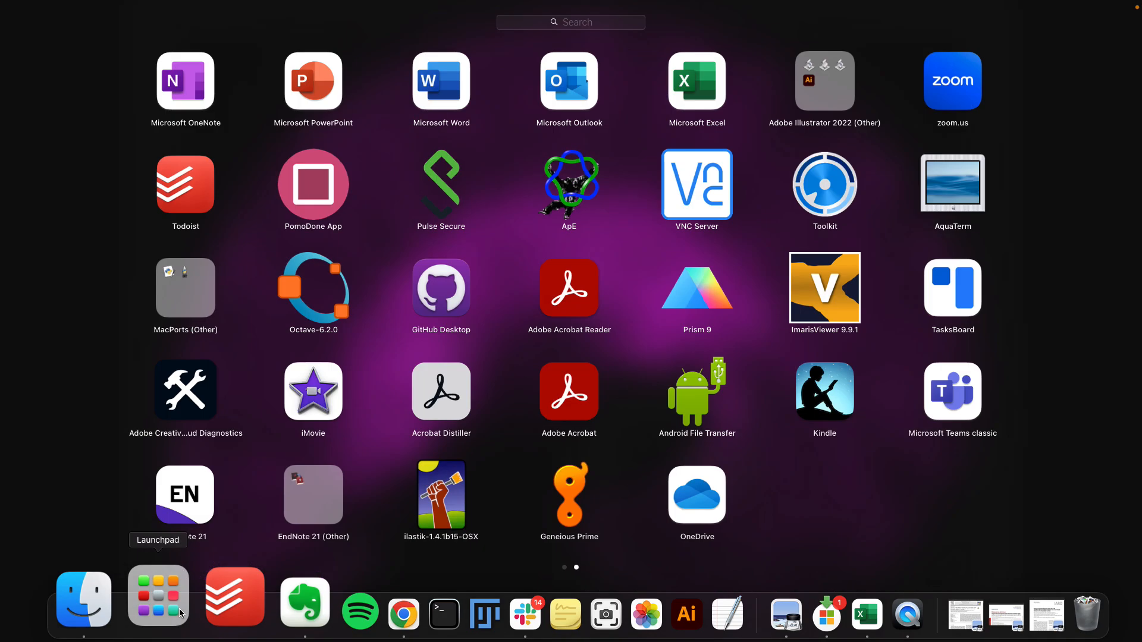
left_click(474, 298)
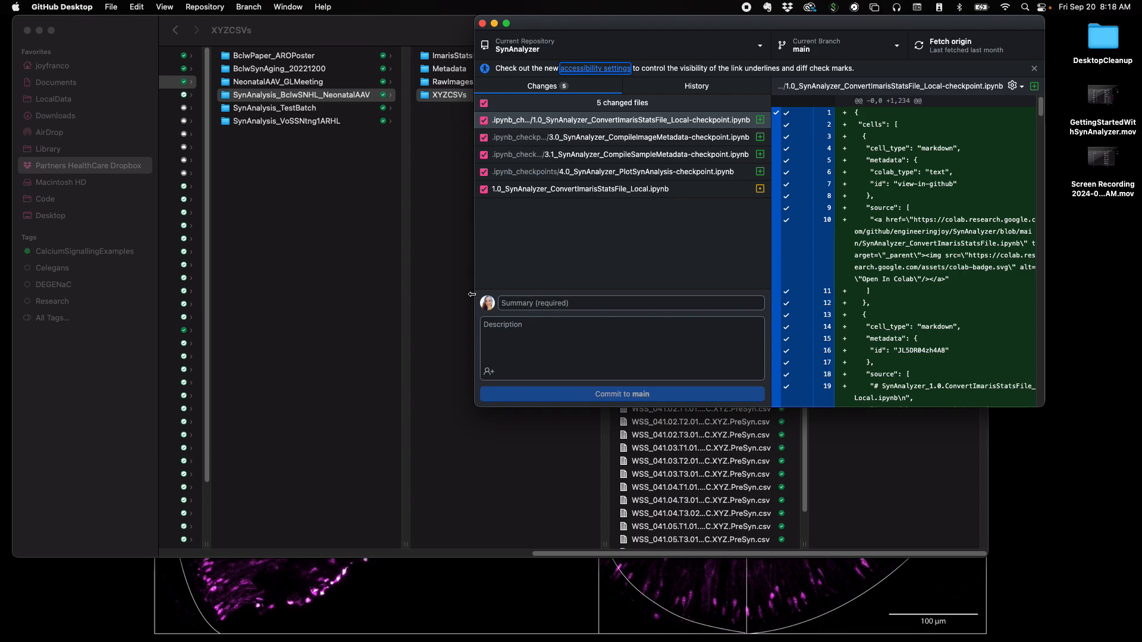
left_click(547, 45)
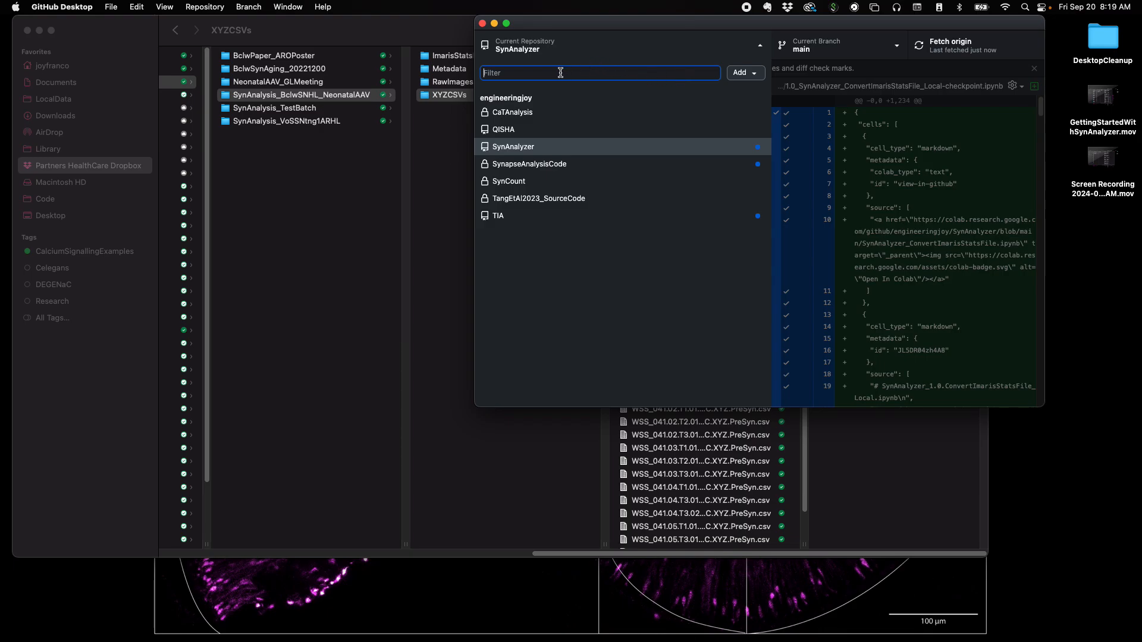
left_click(482, 24)
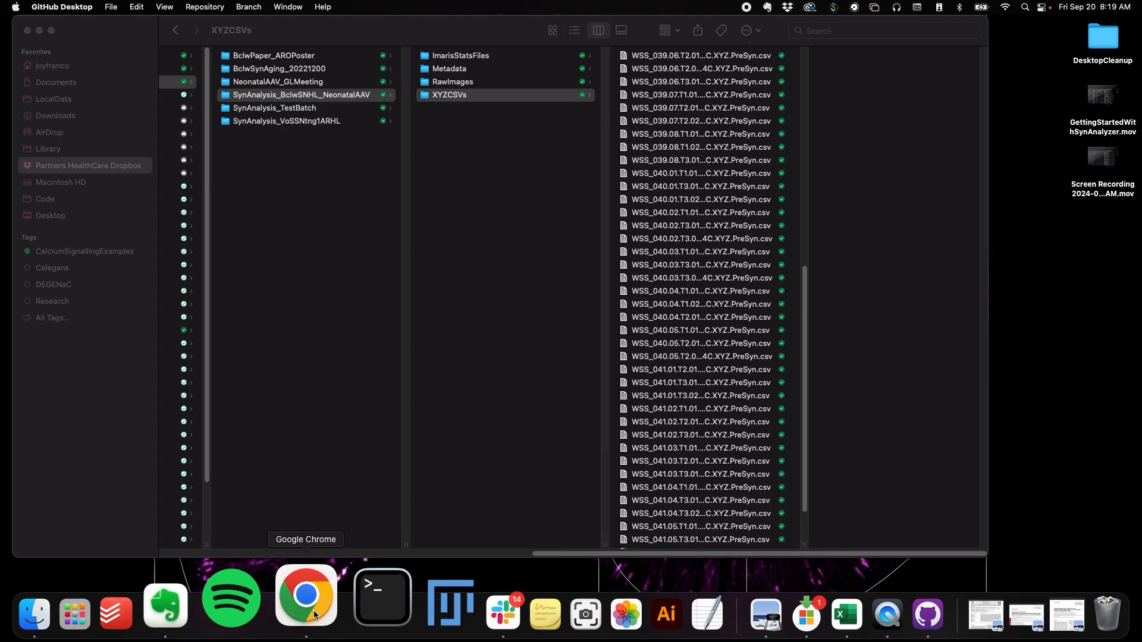
Switch to Google Chrome and search the web for "github engineeringjoy".
left_click(314, 613)
left_click(594, 374)
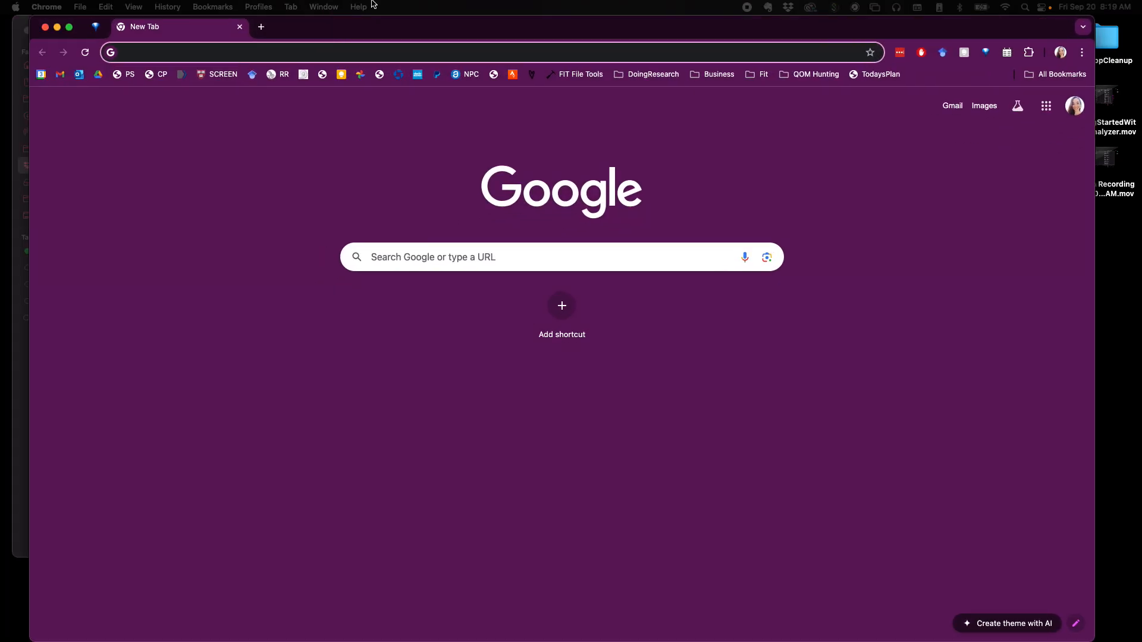
type("github ")
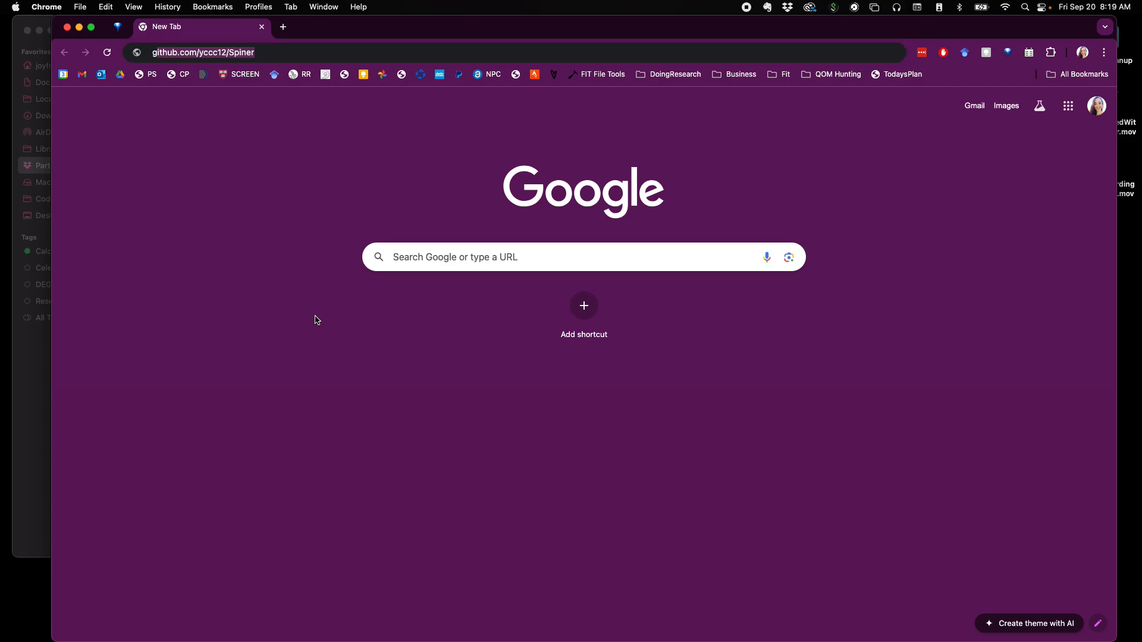
type("engineeringjoy")
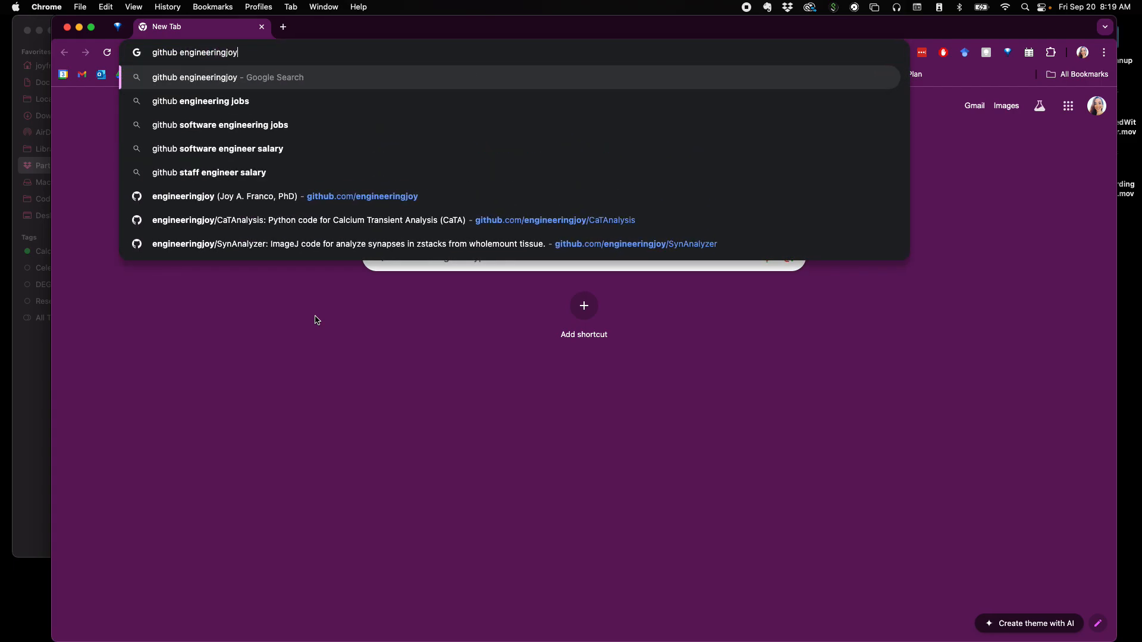
key("Return")
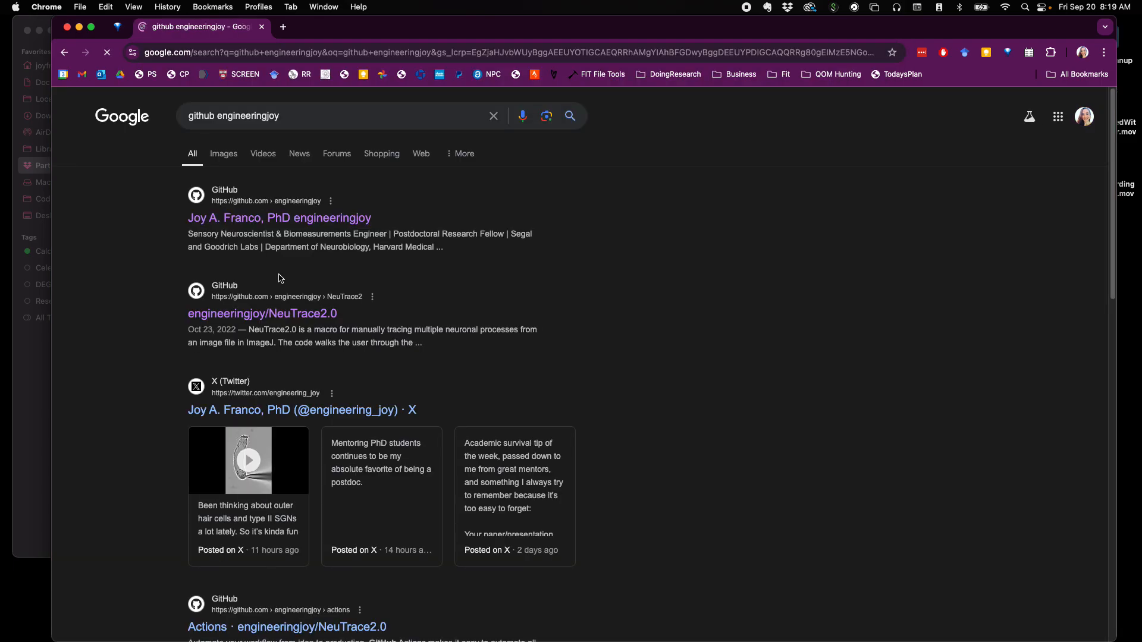
Open the engineeringjoy GitHub profile from the results and go to its SynAnalyzer repository.
left_click(290, 218)
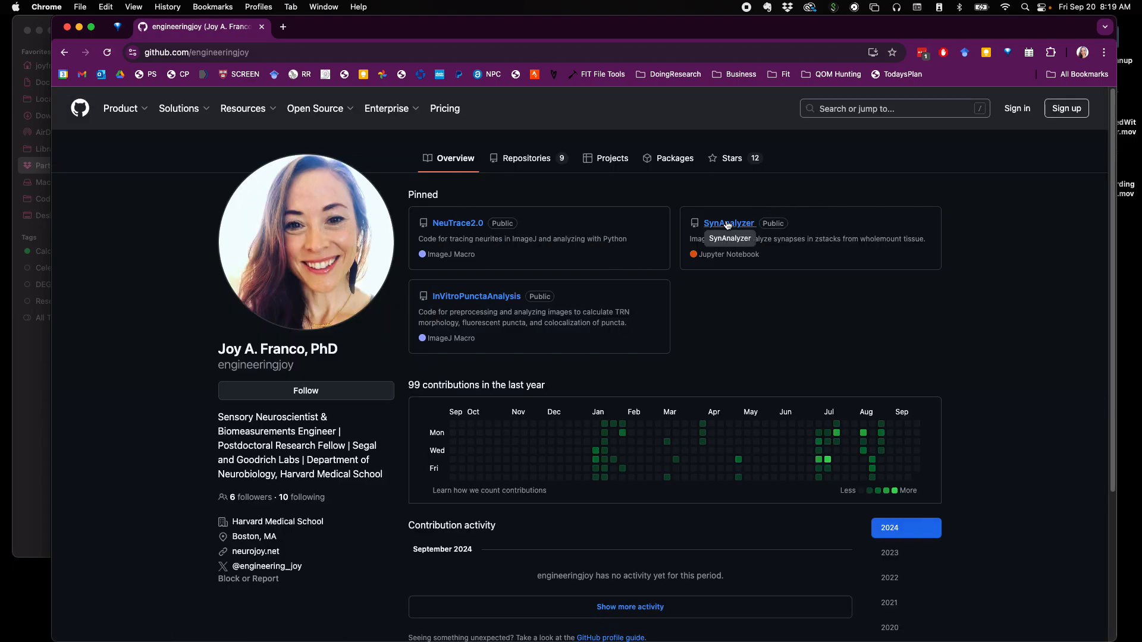
left_click(522, 167)
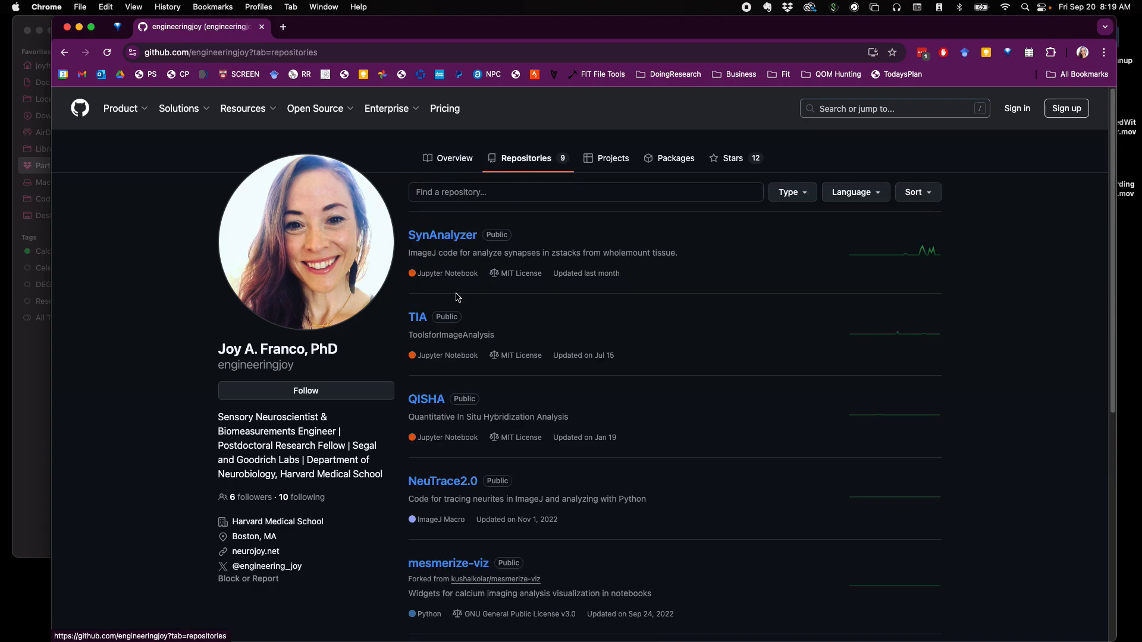
left_click(439, 237)
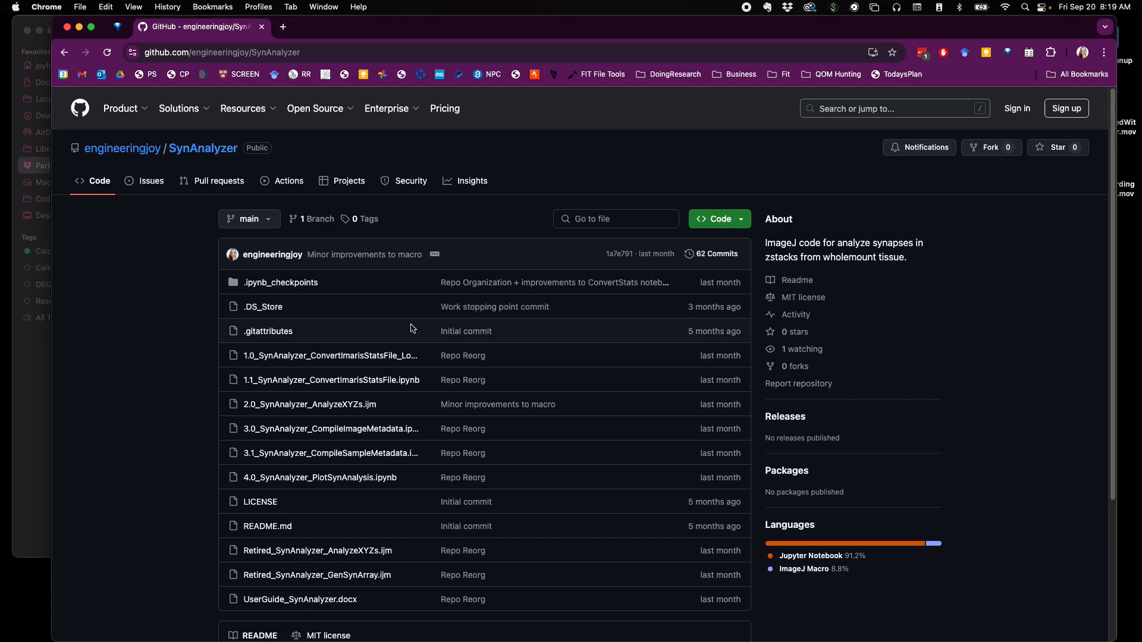
Look through the 1.0_SynAnalyzer_ConvertImarisStatsFile_Local.ipynb notebook and open 4.0_SynAnalyzer_PlotSynAnalysis.ipynb in the repository.
left_click(345, 357)
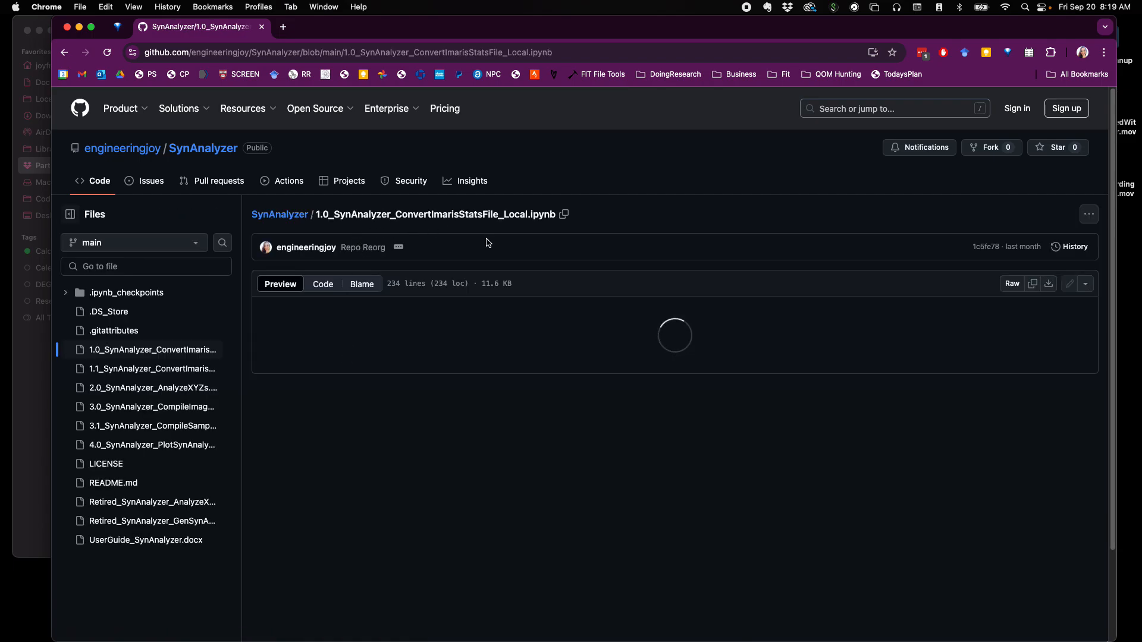
scroll(426, 395, "down", 20)
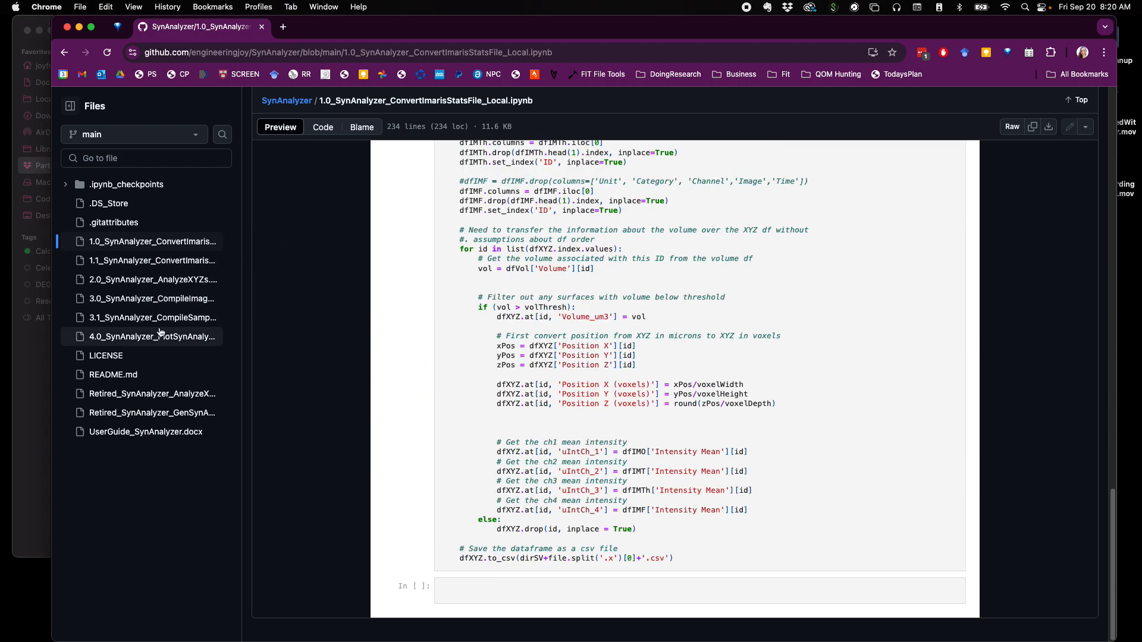
left_click(126, 343)
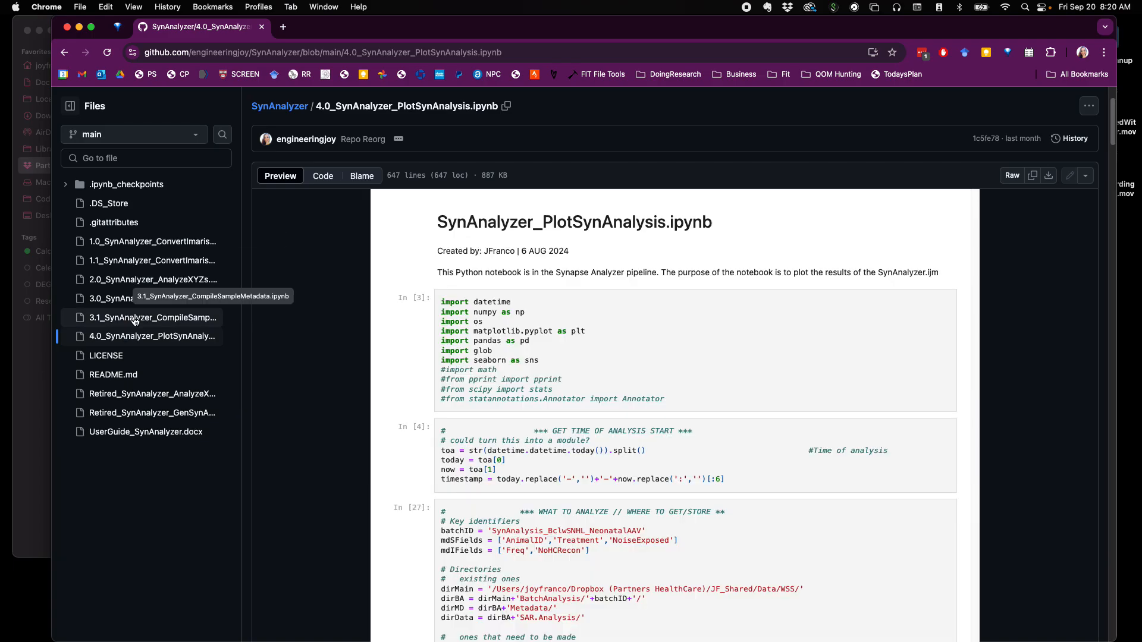
Read through the code of the 2.0_SynAnalyzer_AnalyzeXYZs.ijm macro and close the browser window.
left_click(131, 286)
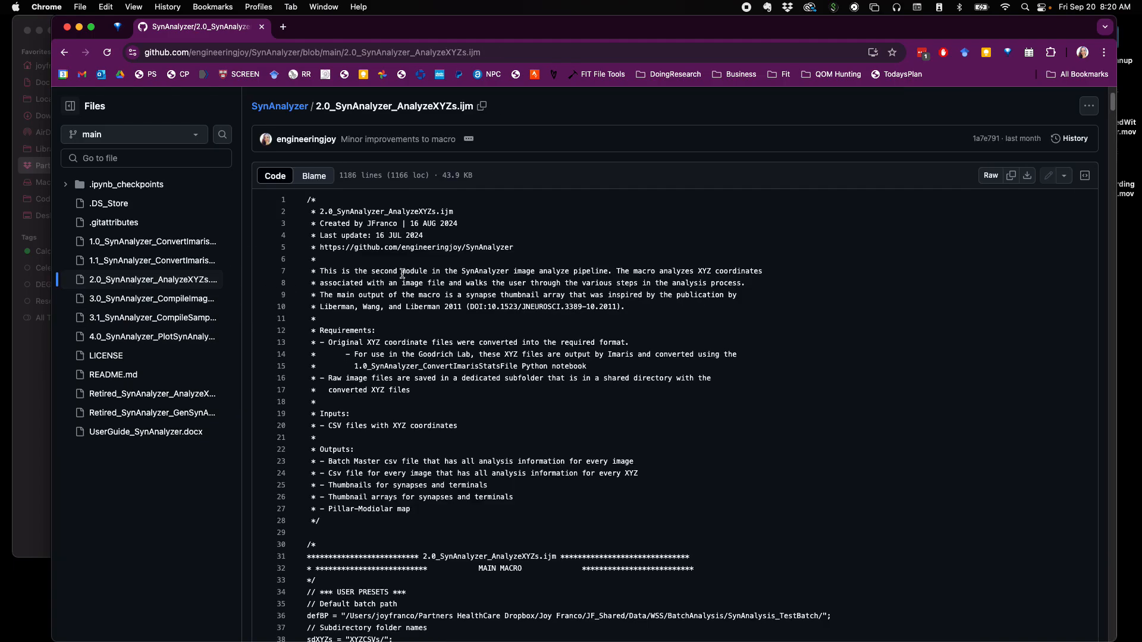
scroll(402, 261, "down", 6)
scroll(405, 247, "down", 20)
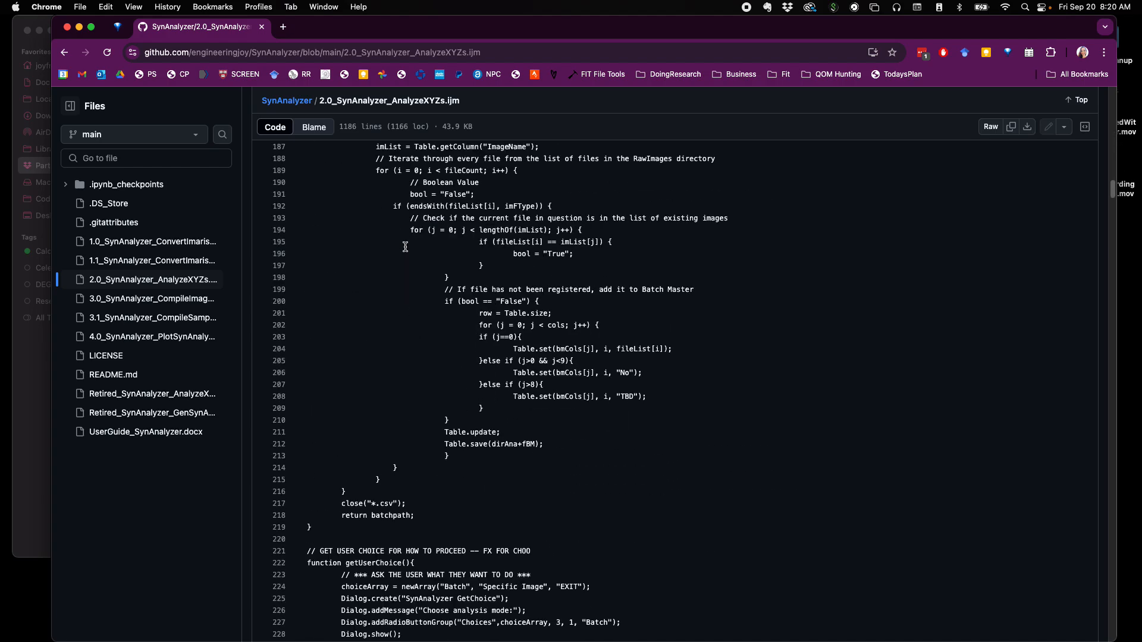
scroll(405, 246, "down", 15)
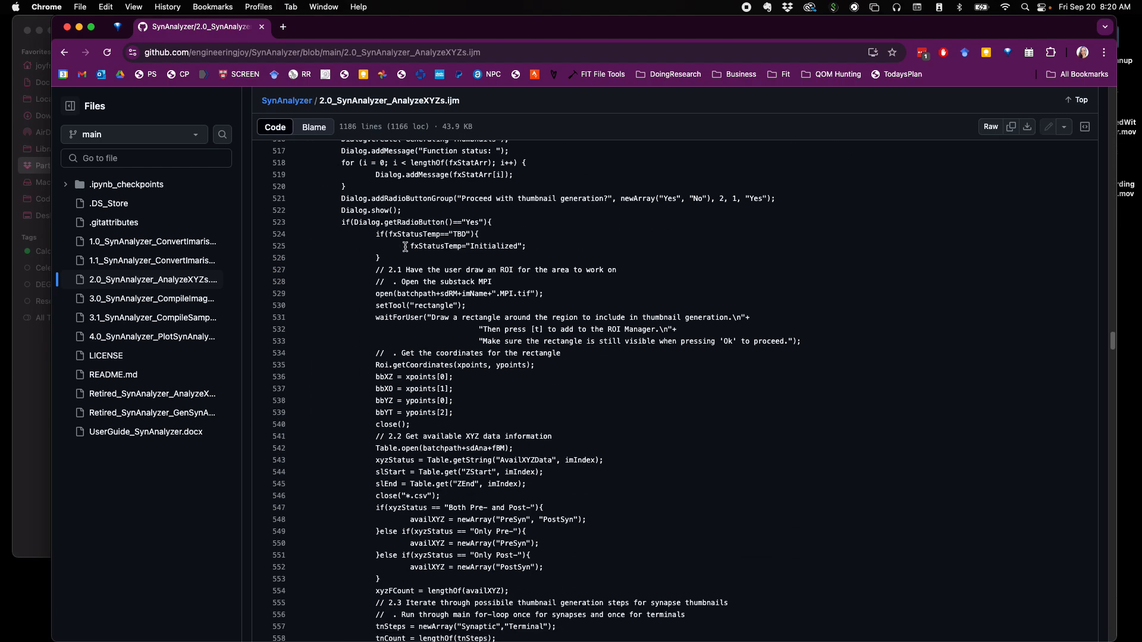
left_click(67, 28)
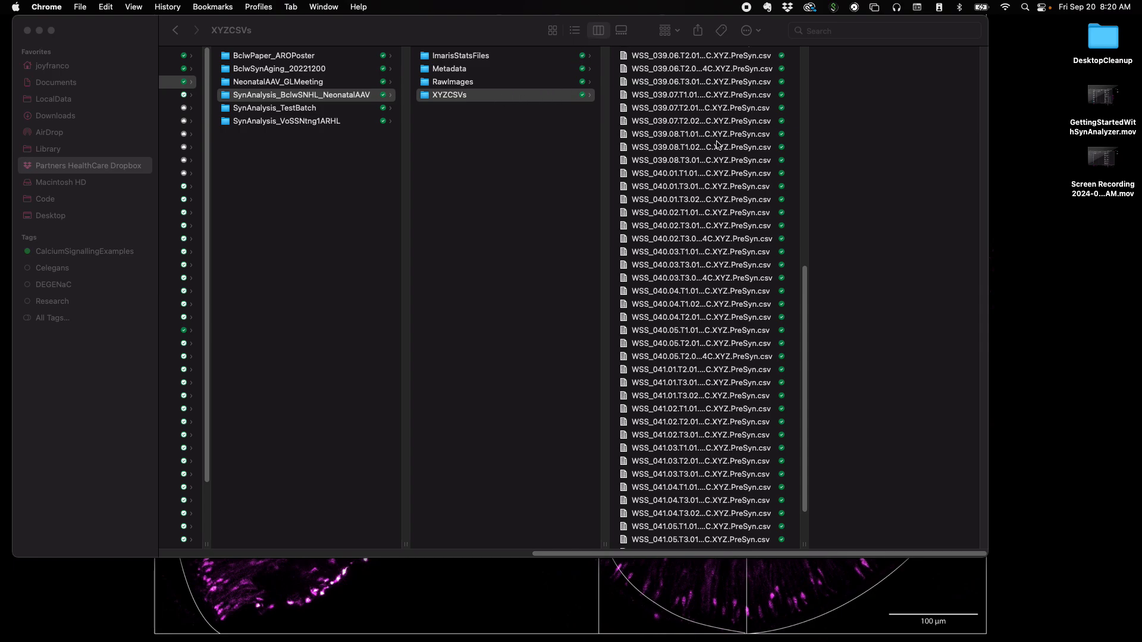
Open WSS_040.02.T3.02.Zs.4C.XYZ.PreSyn.csv from the XYZCSVs folder in Excel and look through its rows of coordinates.
scroll(717, 144, "down", 3)
double_click(714, 188)
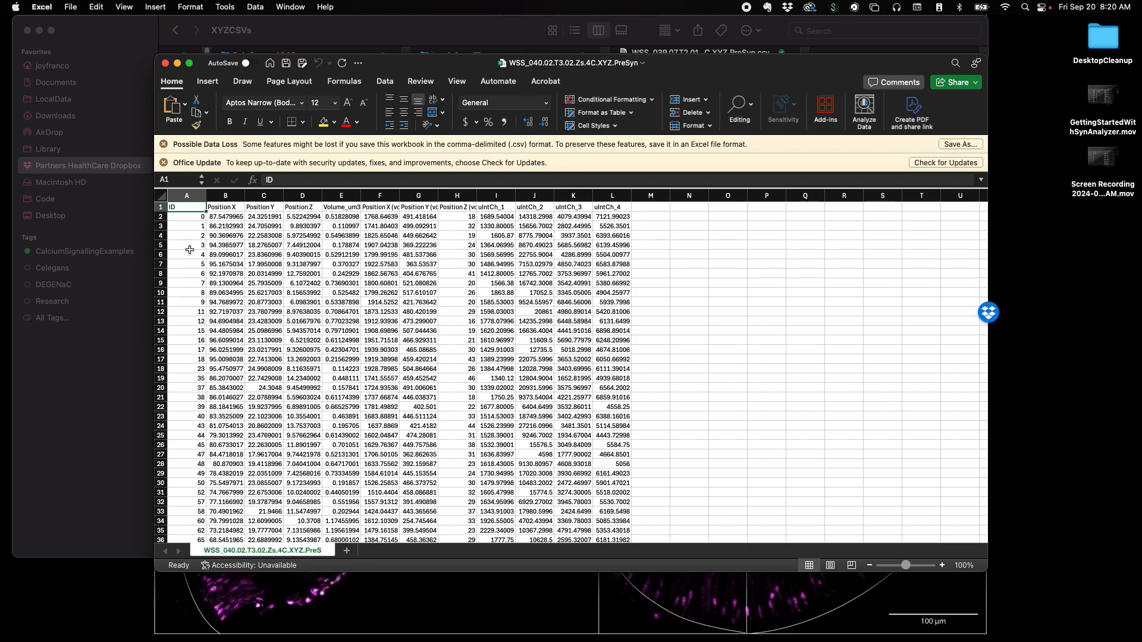
scroll(189, 249, "down", 4)
scroll(189, 249, "down", 20)
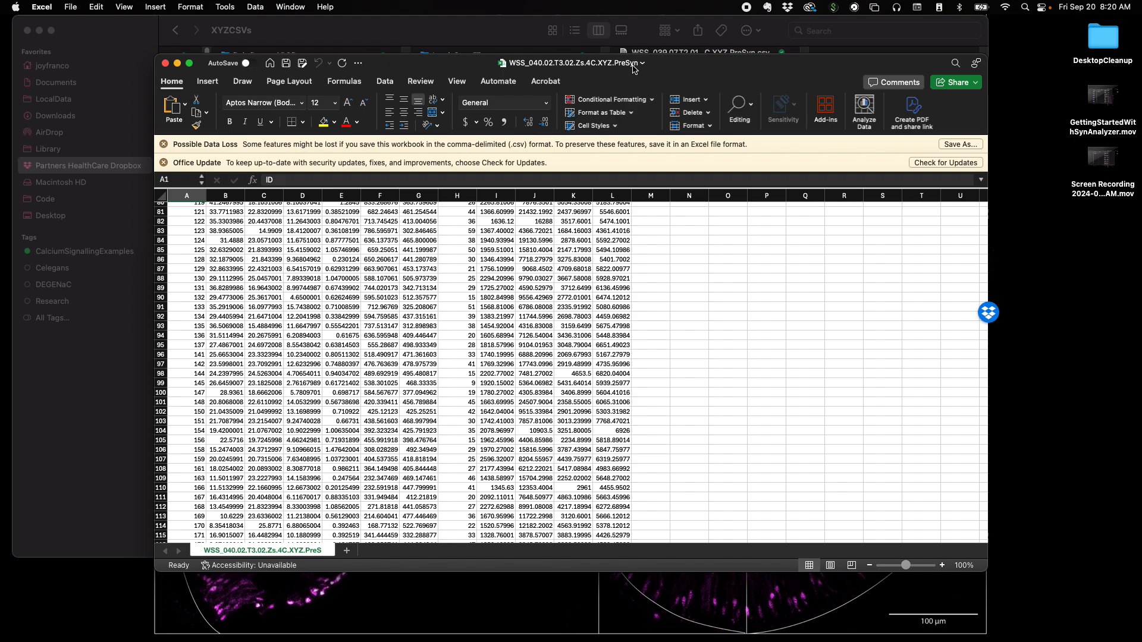
scroll(212, 329, "down", 5)
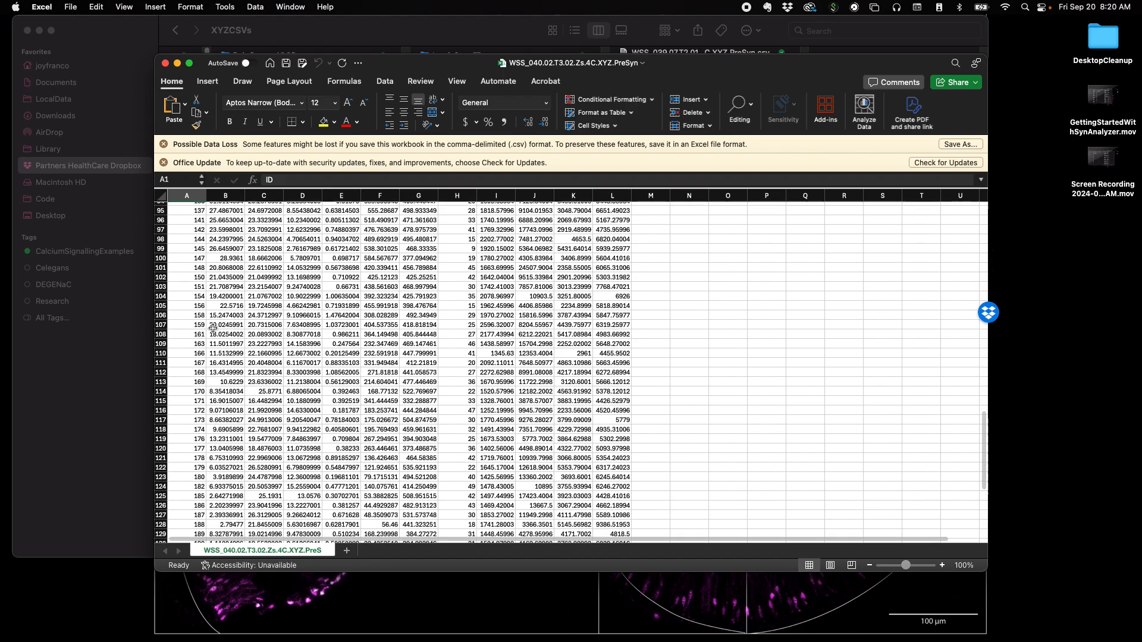
scroll(191, 496, "up", 20)
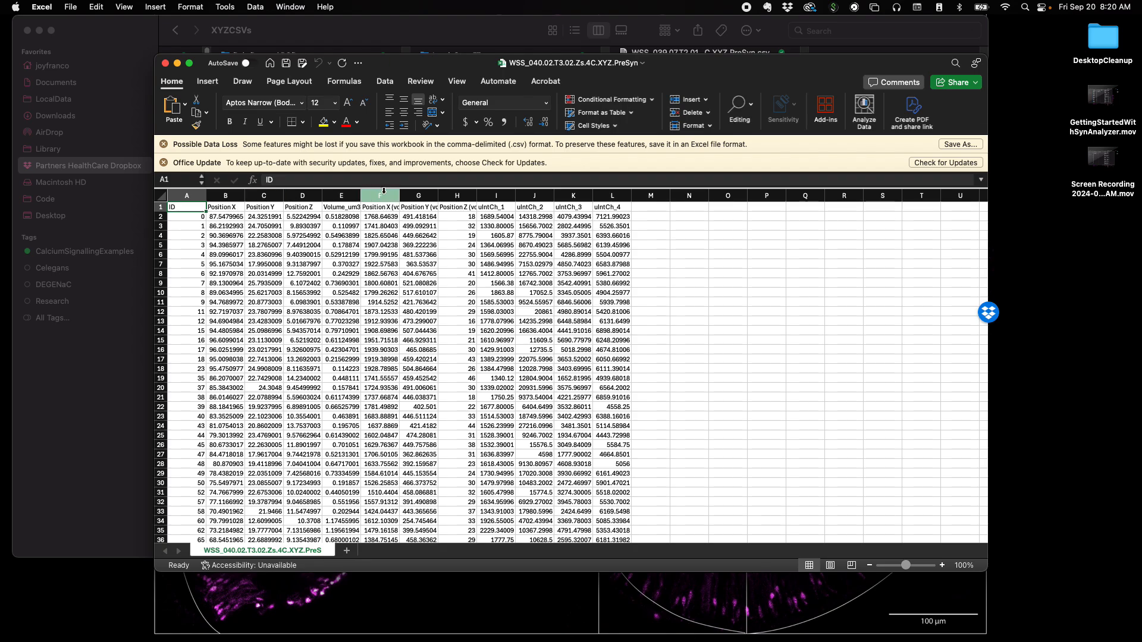
Widen the Volume_um3 and voxel position columns to make them readable, and close the CSV without saving.
left_click_drag(359, 197, 365, 197)
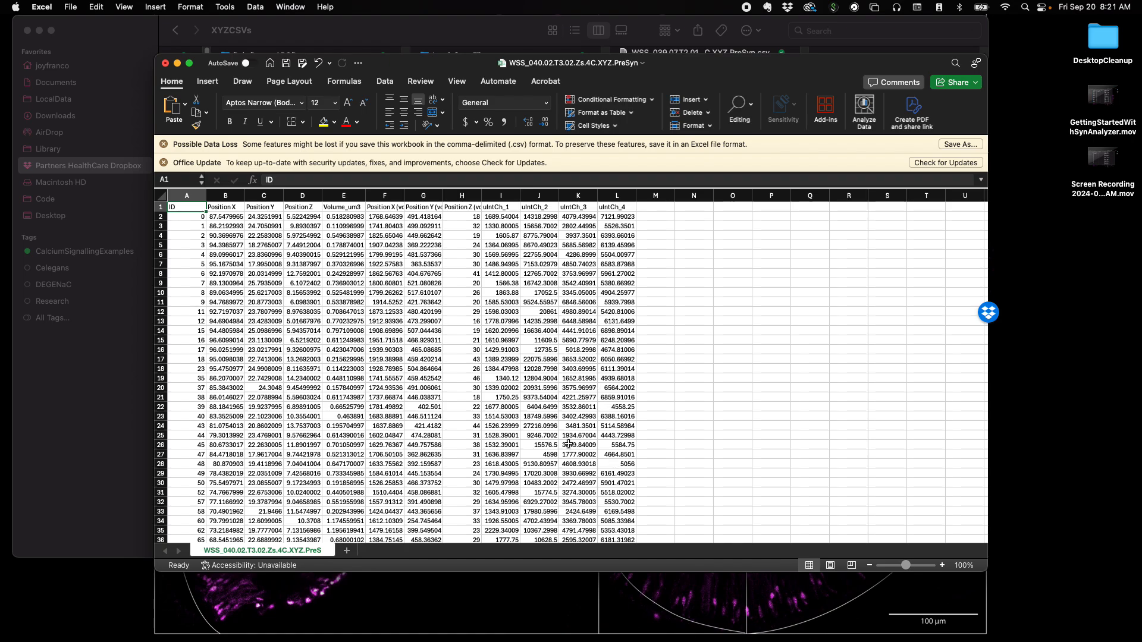
double_click(482, 195)
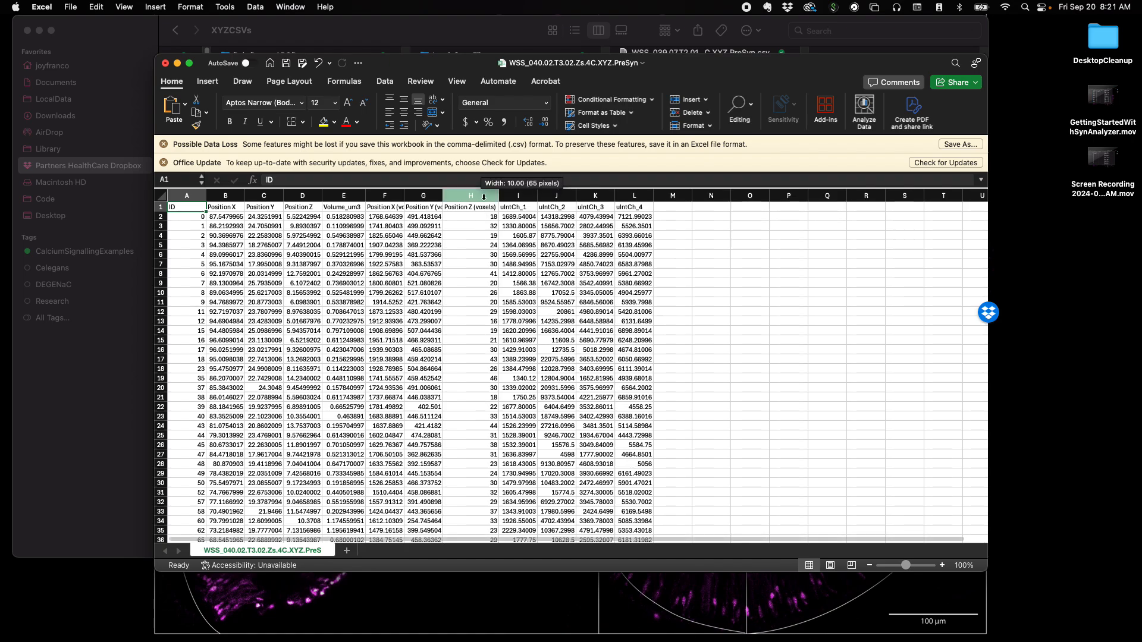
double_click(441, 197)
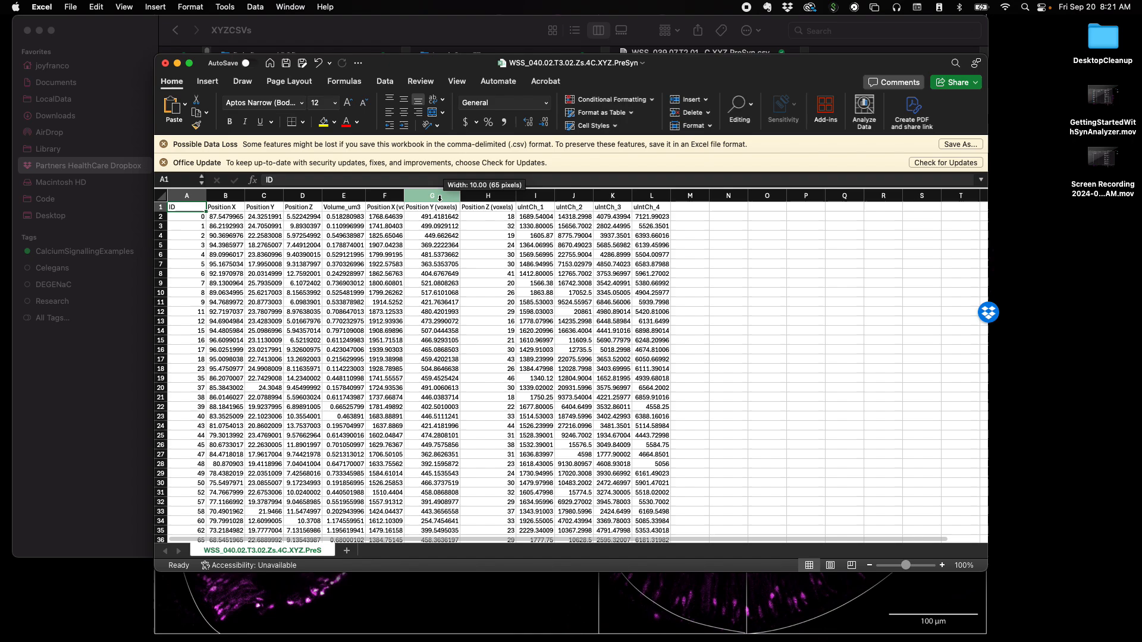
left_click(405, 196)
double_click(405, 196)
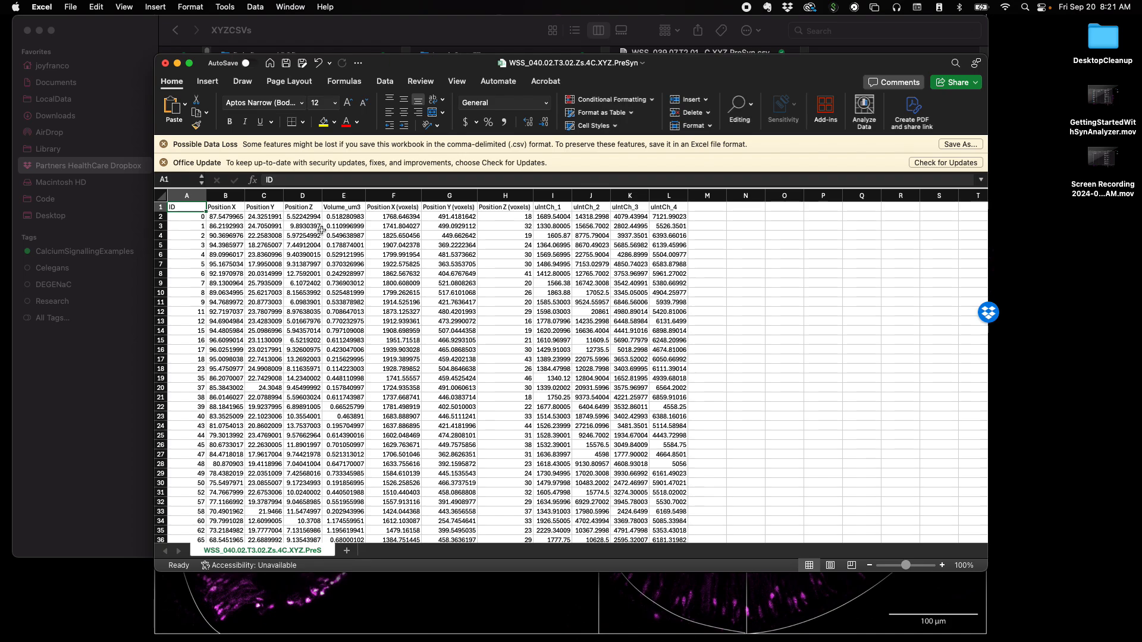
left_click(165, 64)
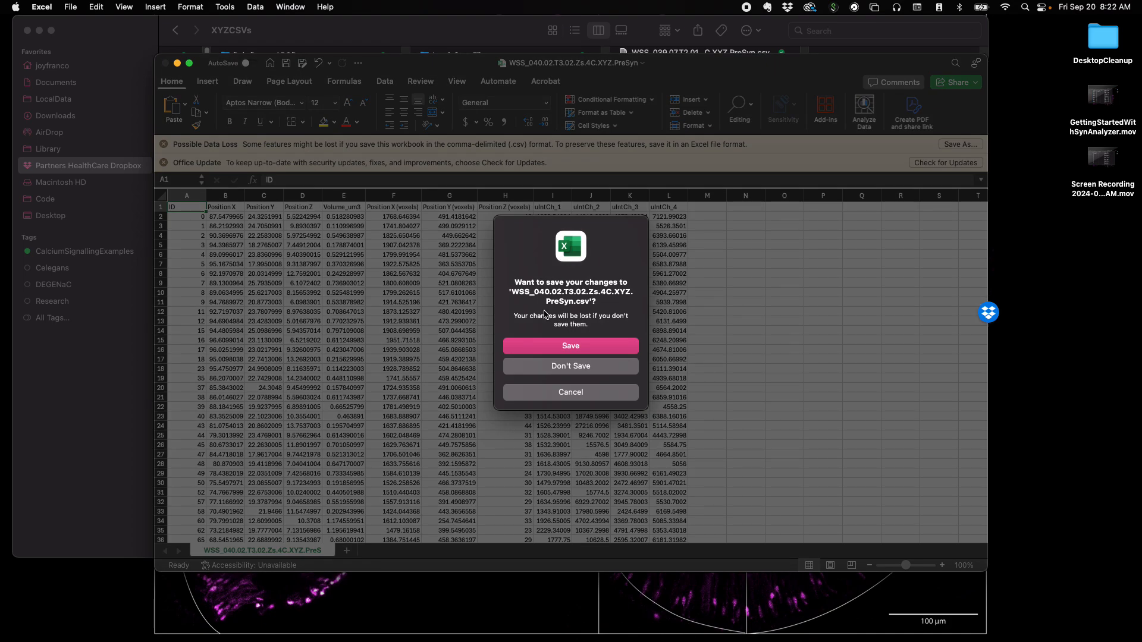
left_click(569, 370)
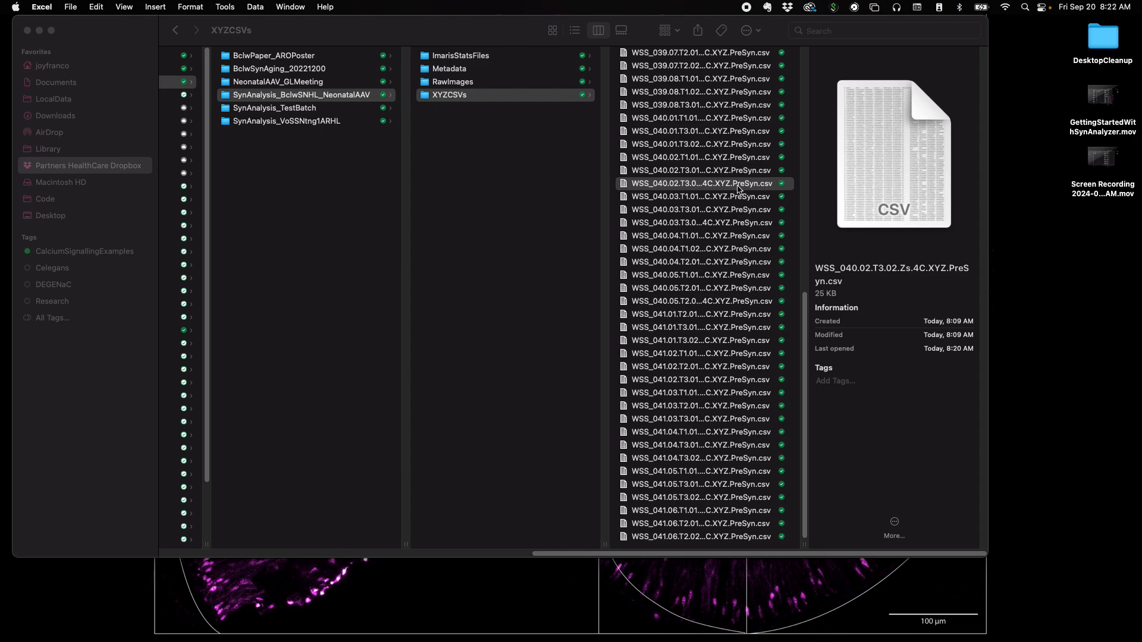
Launch Fiji and postpone the available updates with Remind me later.
mouse_move(557, 641)
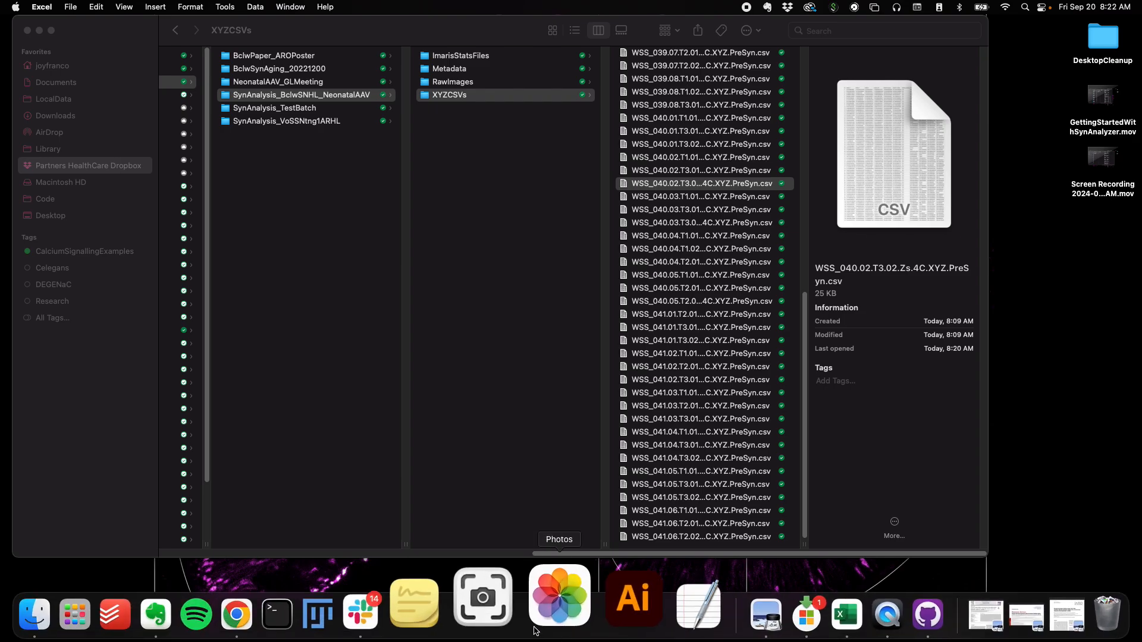
left_click(391, 607)
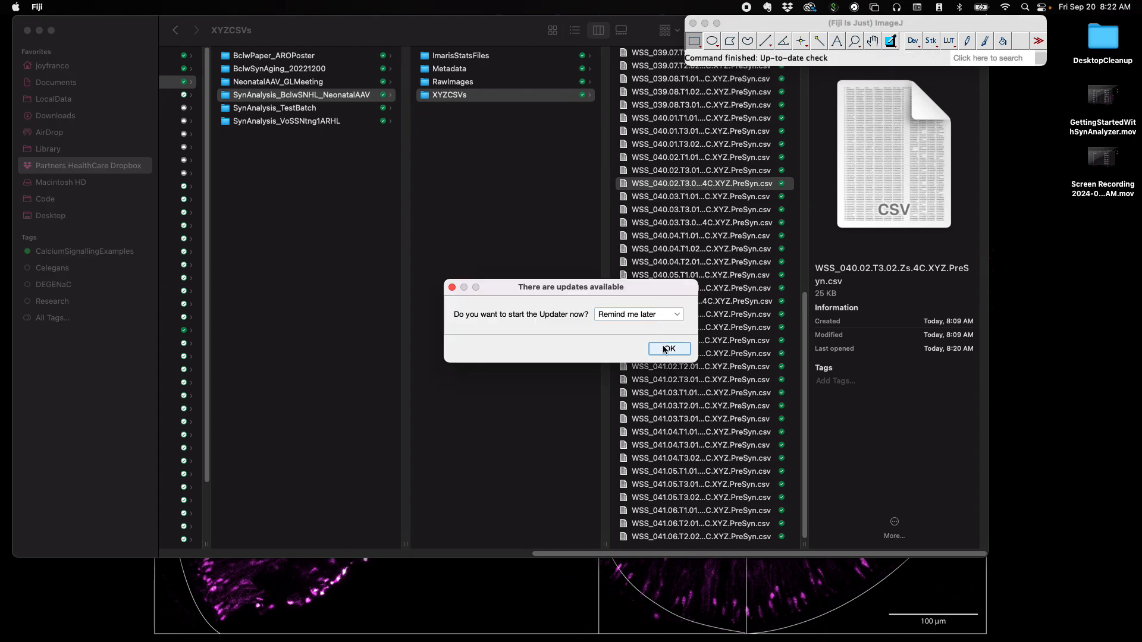
left_click(665, 350)
Open the macro 2.0_SynAnalyzer_AnalyzeXYZs.ijm from the SynAnalyzer folder inside JF_Shared/Code in the Partners HealthCare Dropbox.
left_click(60, 5)
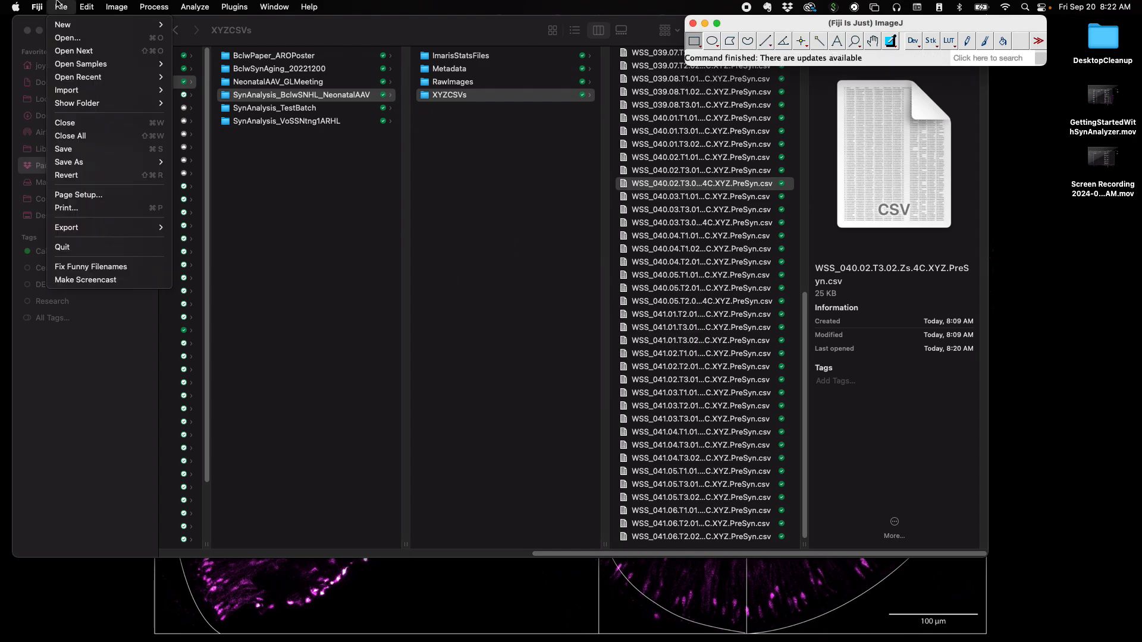
left_click(88, 40)
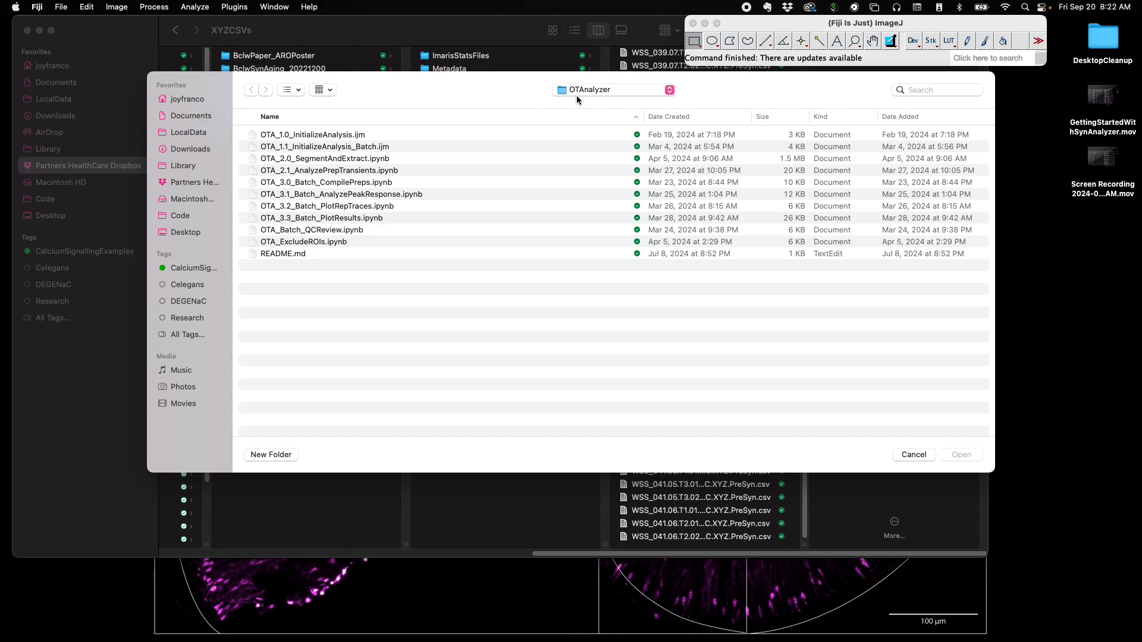
left_click(200, 116)
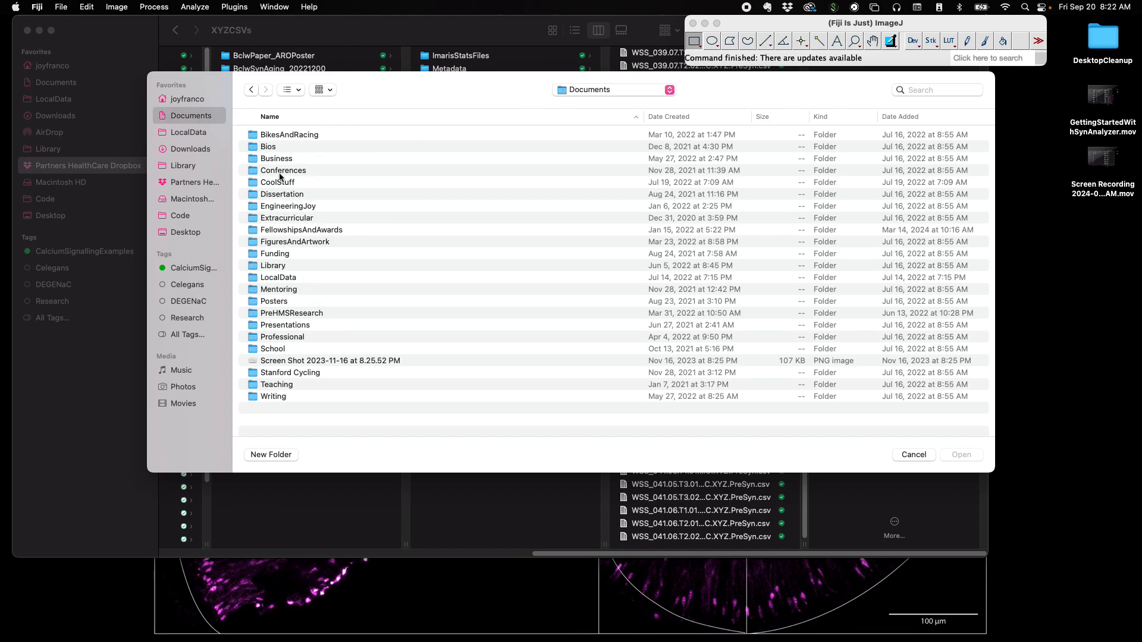
left_click(176, 184)
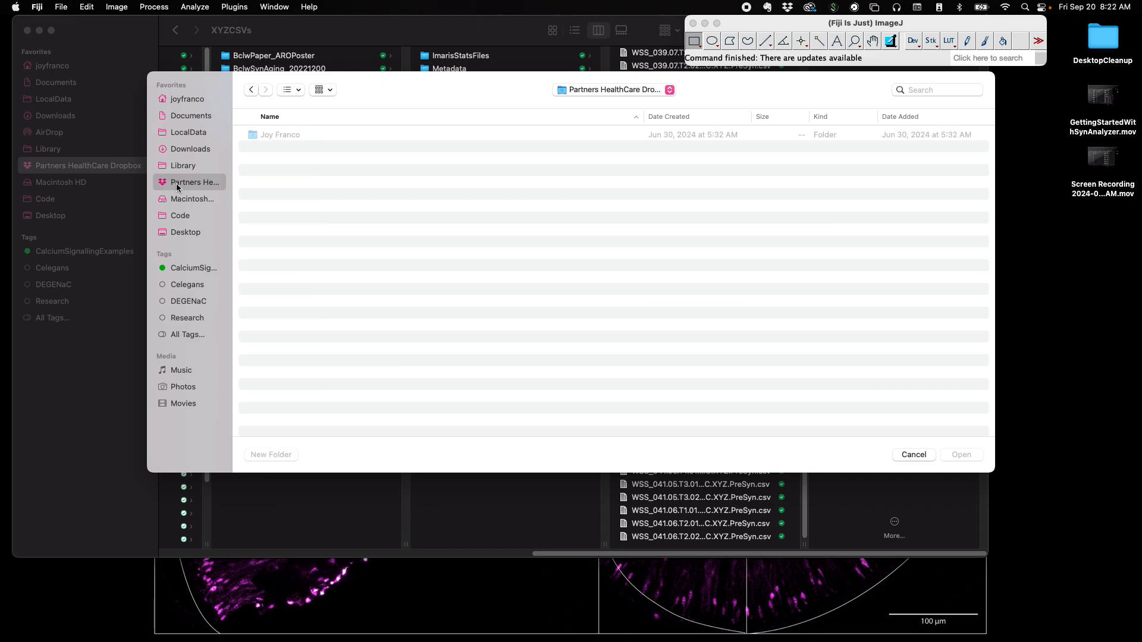
double_click(273, 134)
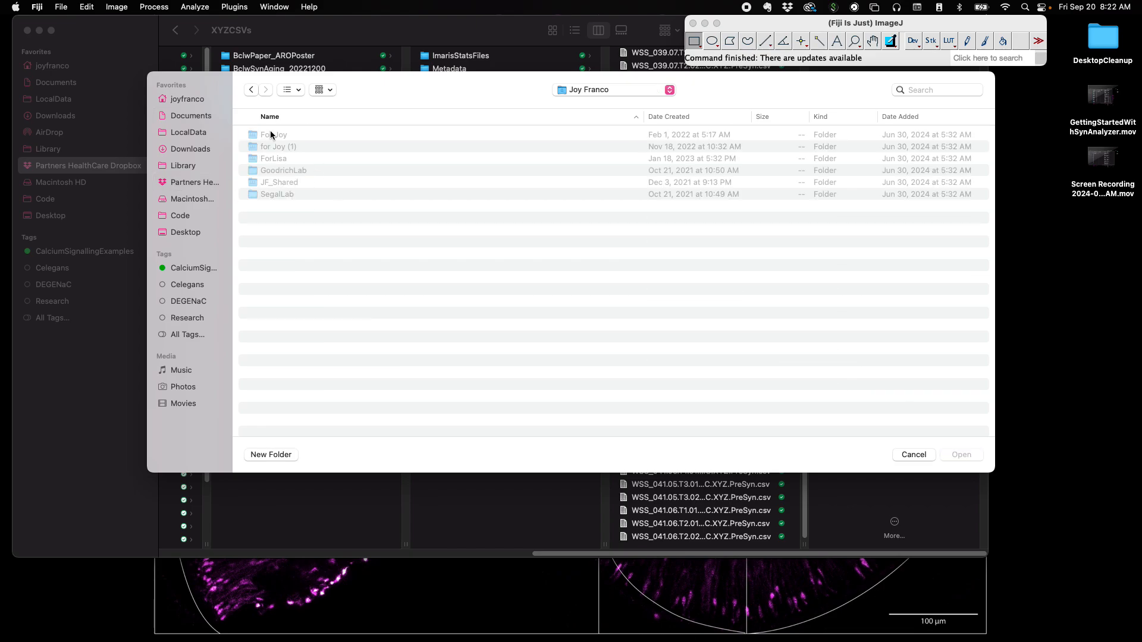
double_click(271, 184)
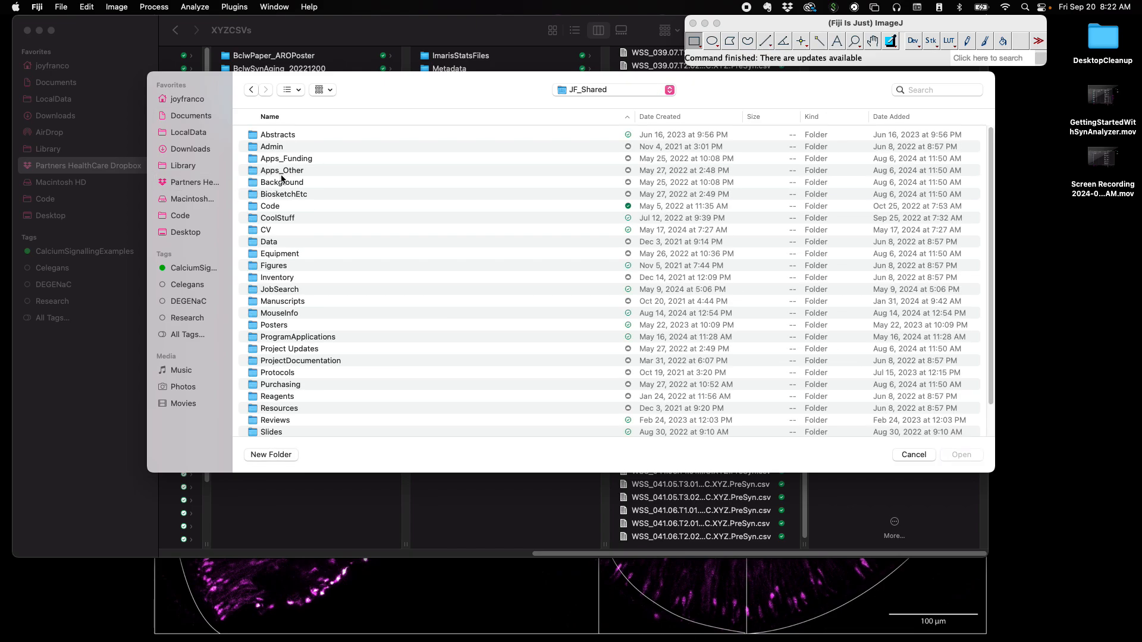
double_click(283, 208)
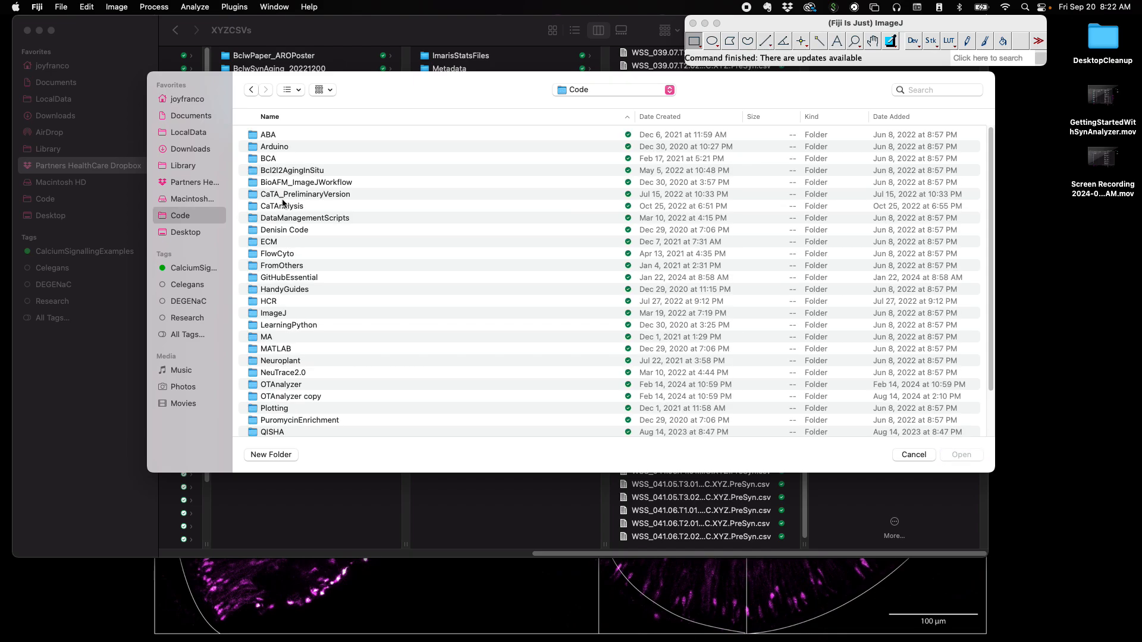
scroll(285, 205, "down", 5)
double_click(283, 400)
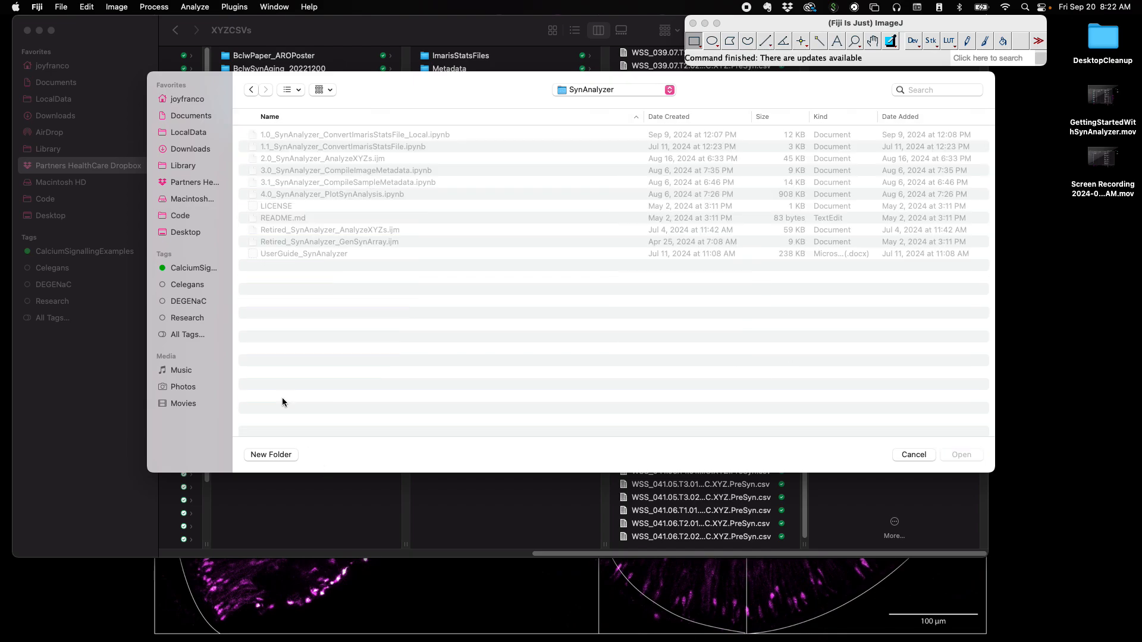
left_click(371, 160)
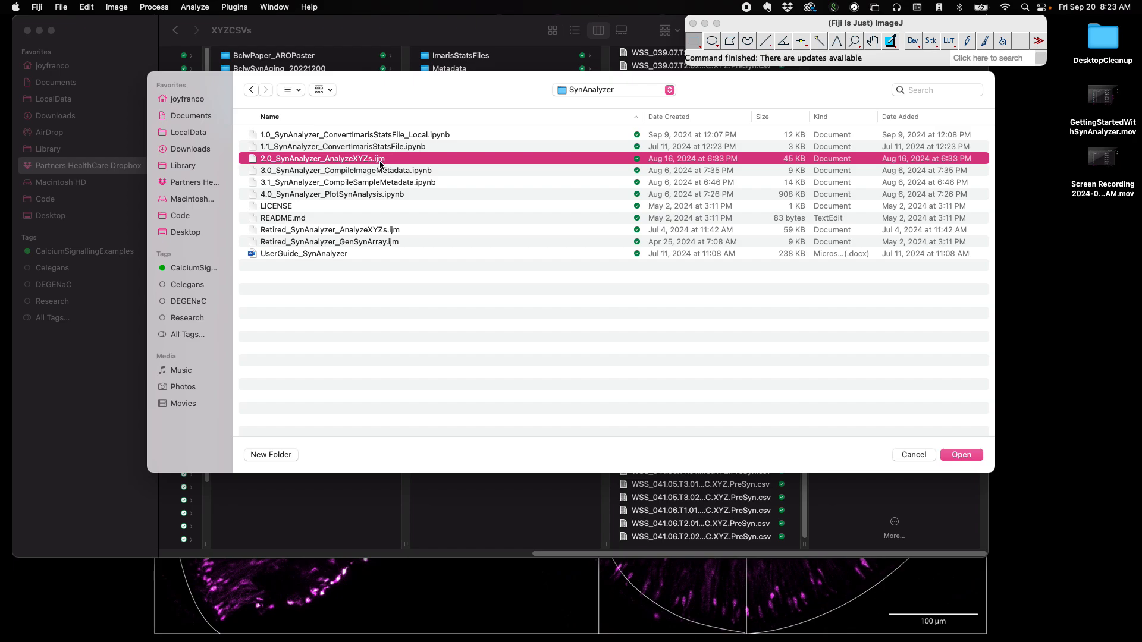
left_click(962, 455)
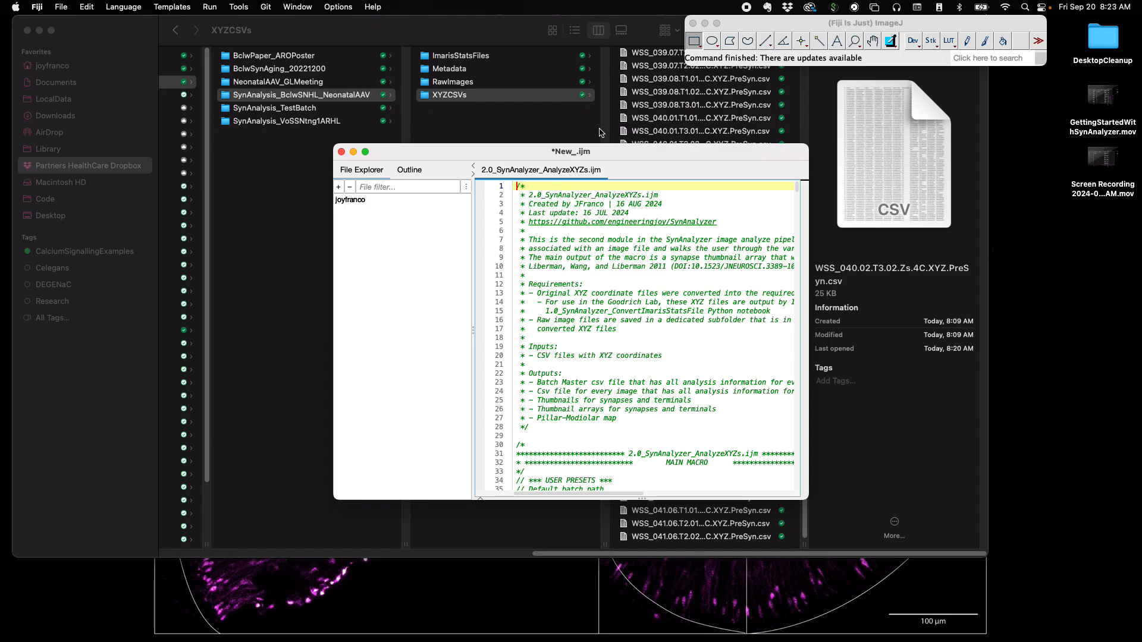
Enlarge and reposition the macro editor window so the full lines of the USER PRESETS section can be read.
left_click_drag(607, 153, 395, 29)
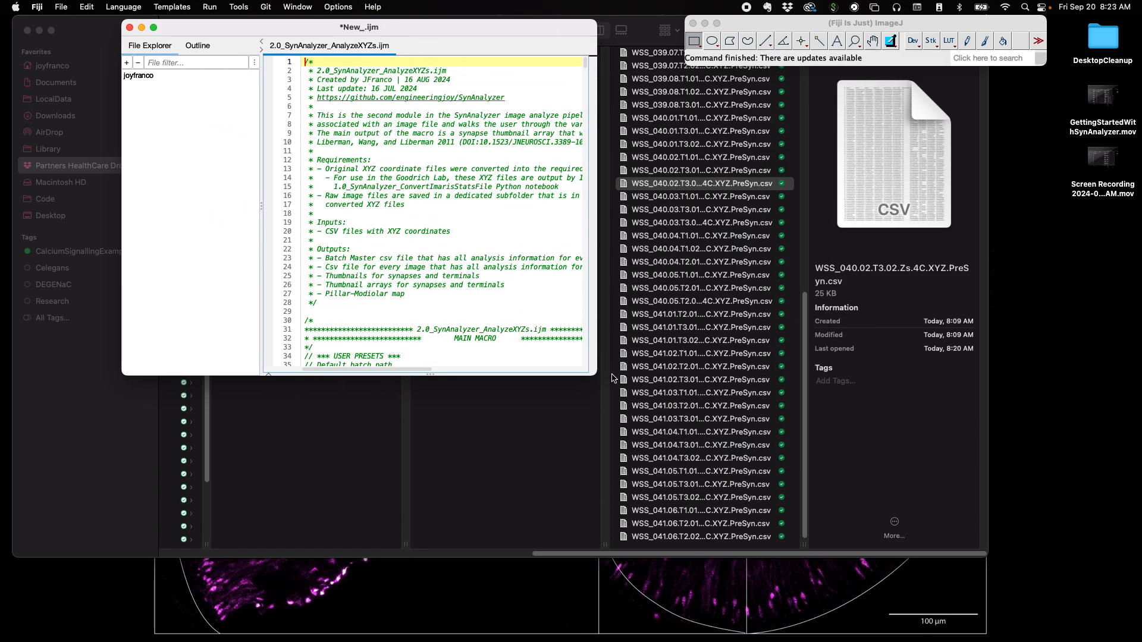
left_click_drag(596, 376, 772, 581)
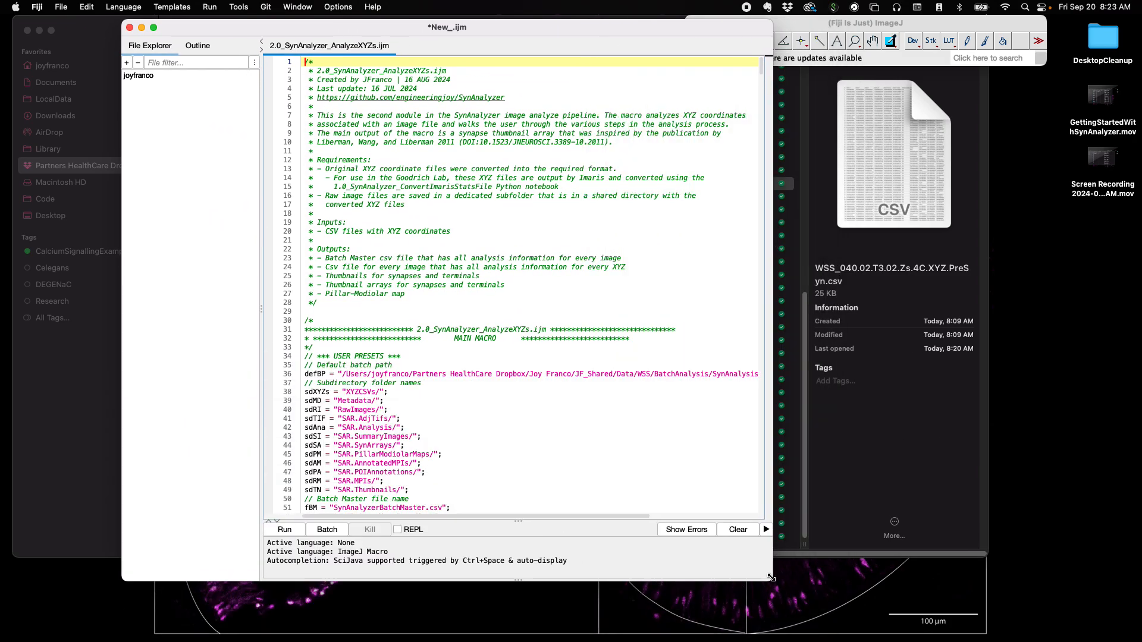
scroll(573, 210, "down", 5)
scroll(573, 211, "down", 2)
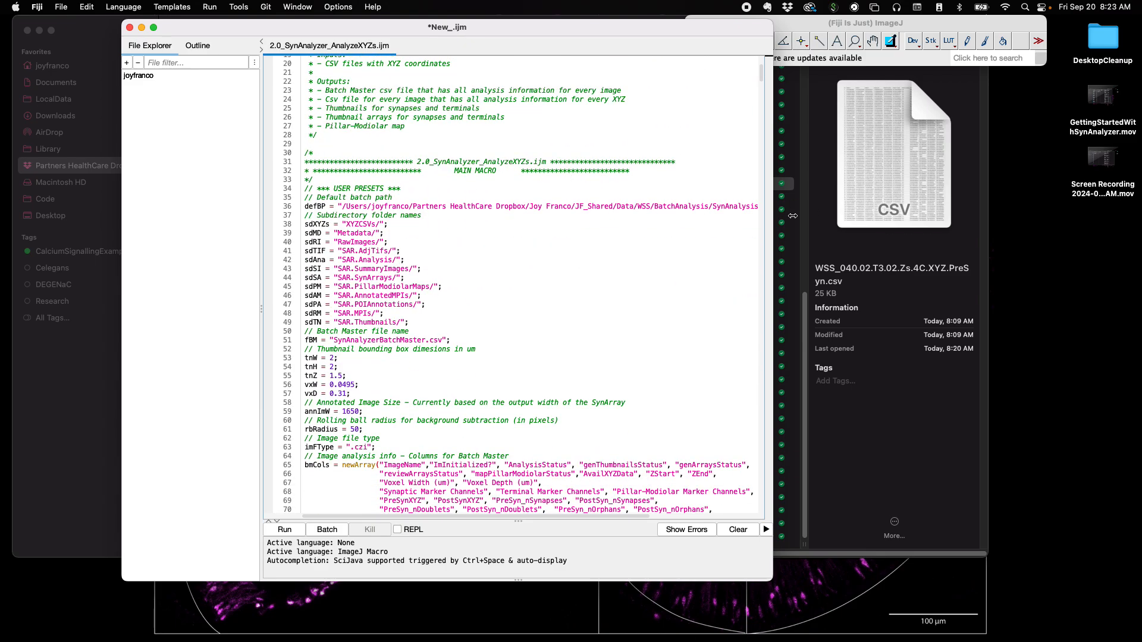
double_click(774, 214)
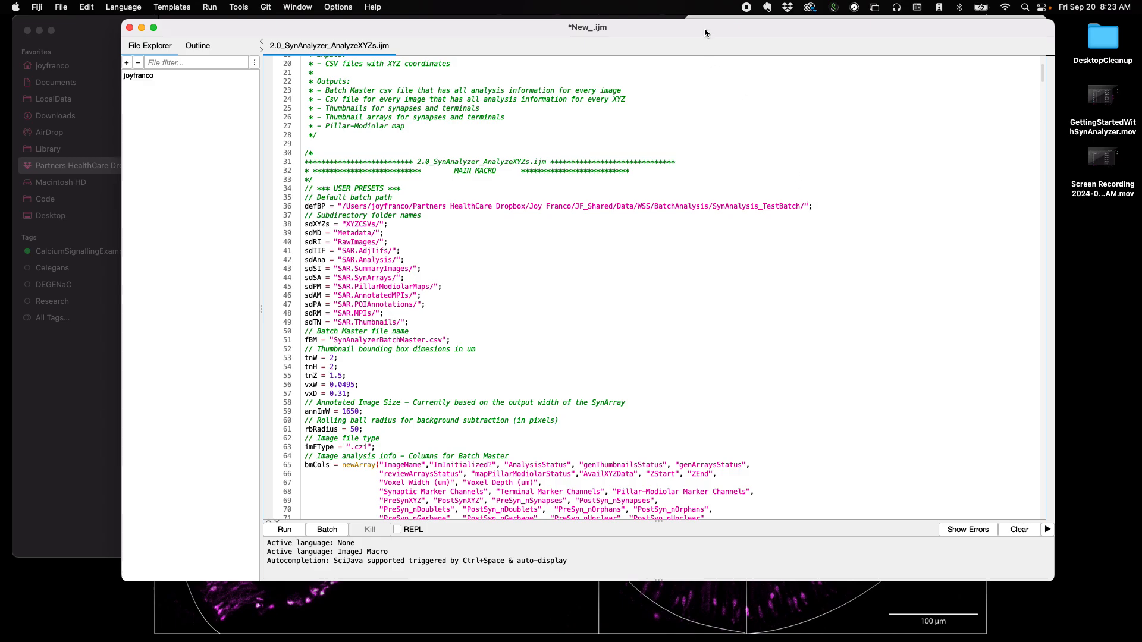
left_click_drag(706, 31, 797, 91)
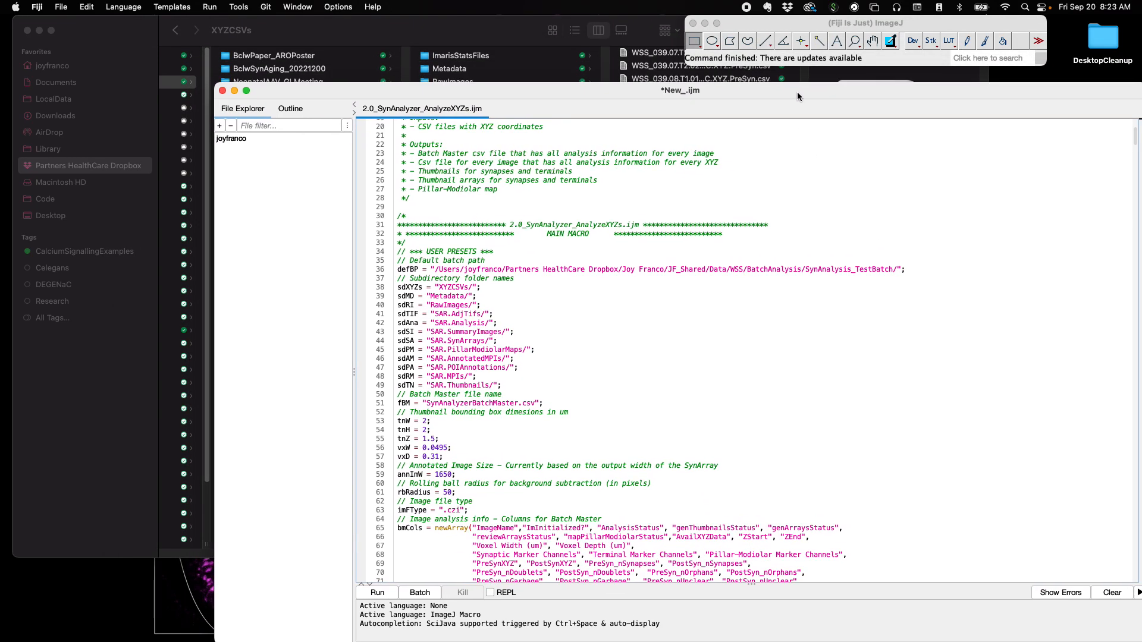
Select SynAnalysis_TestBatch in the defBP path, and copy the SynAnalysis_BclwSNHL_NeonatalAAV folder's name from its Finder info.
double_click(892, 269)
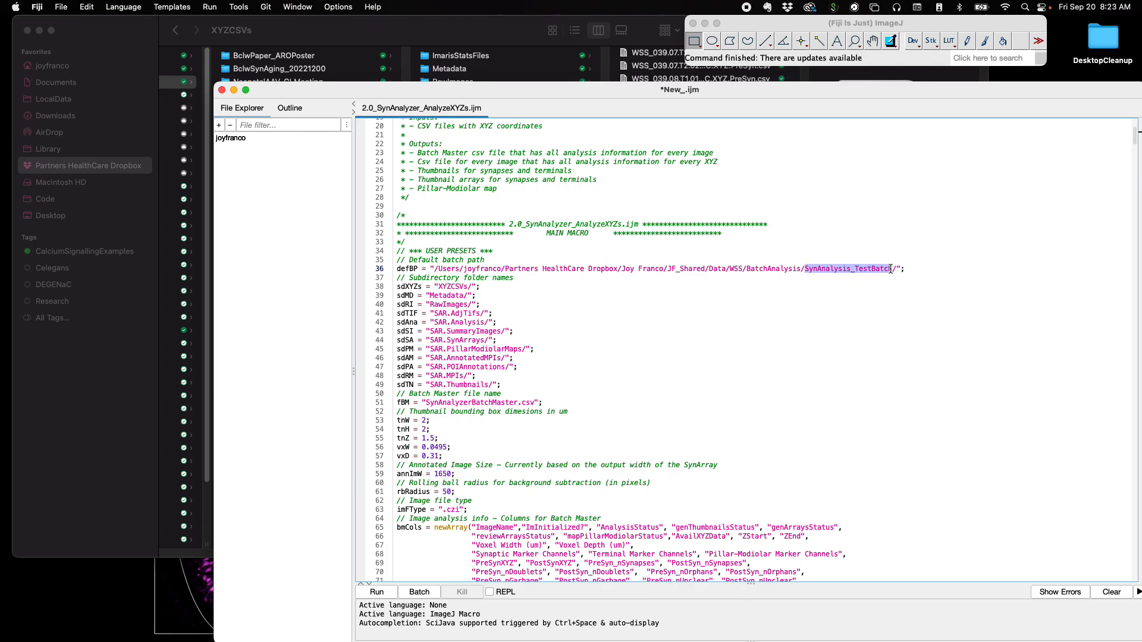
left_click(514, 41)
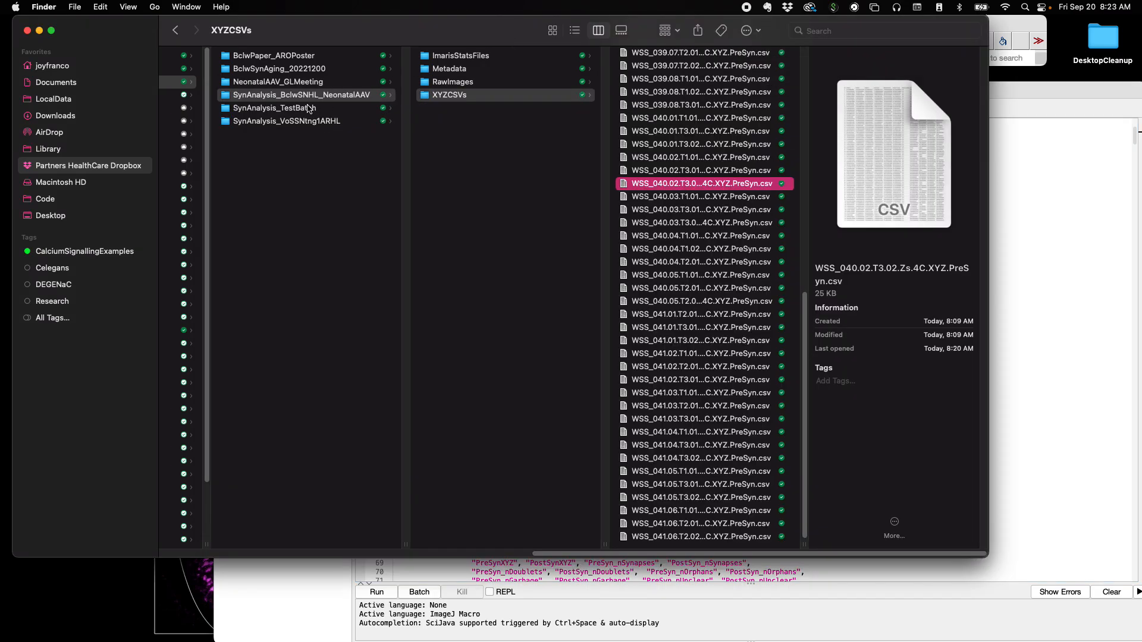
right_click(307, 97)
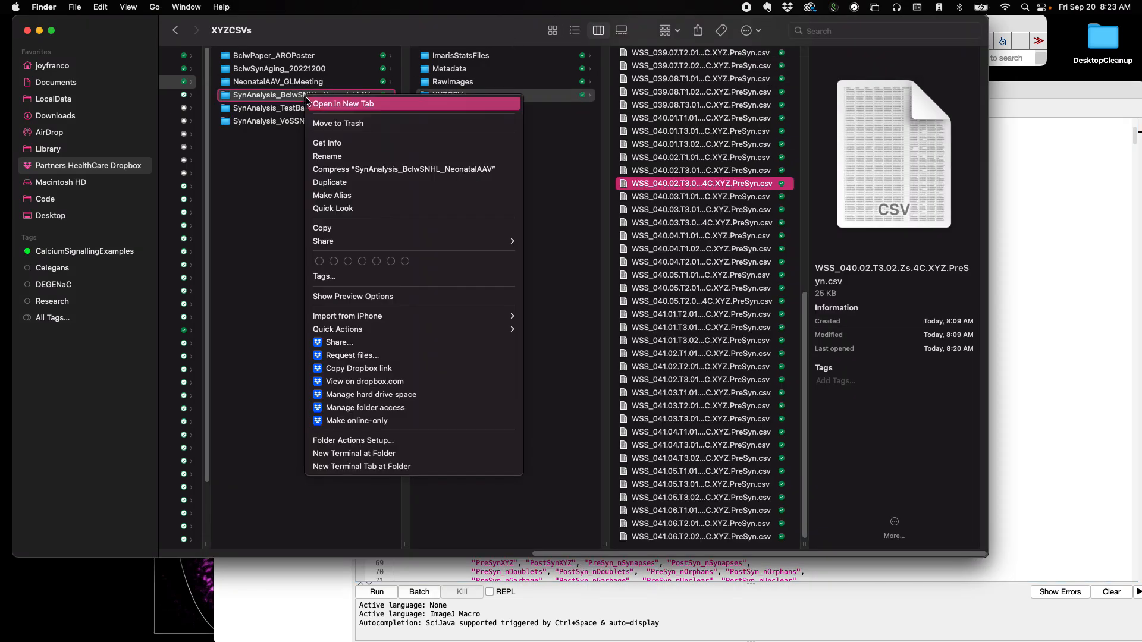
left_click(335, 144)
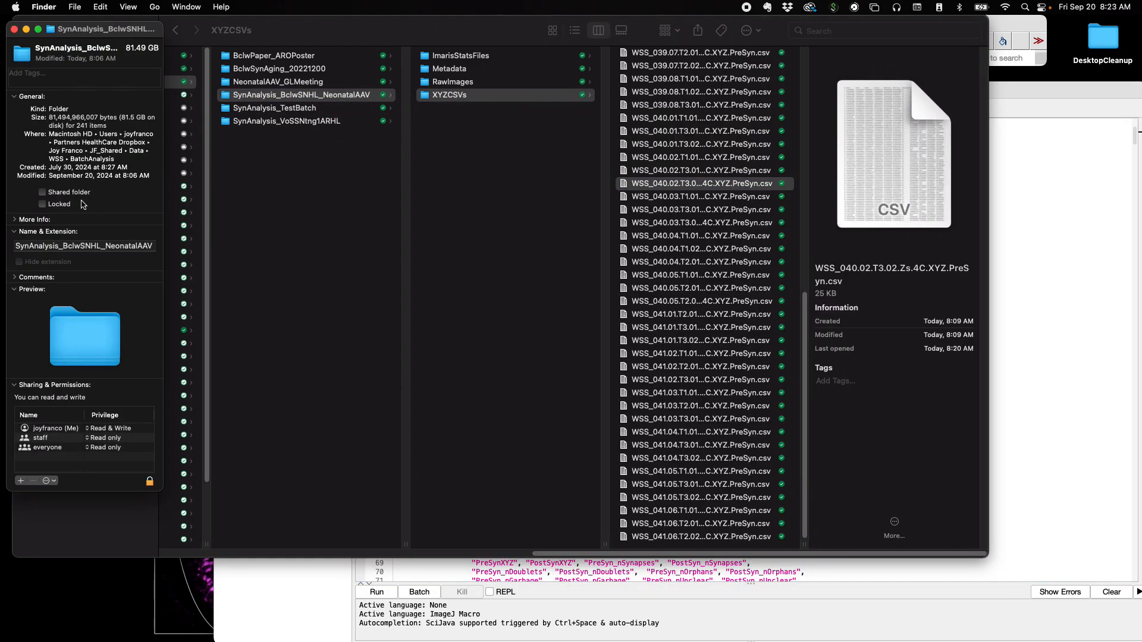
left_click(93, 244)
key("super+c")
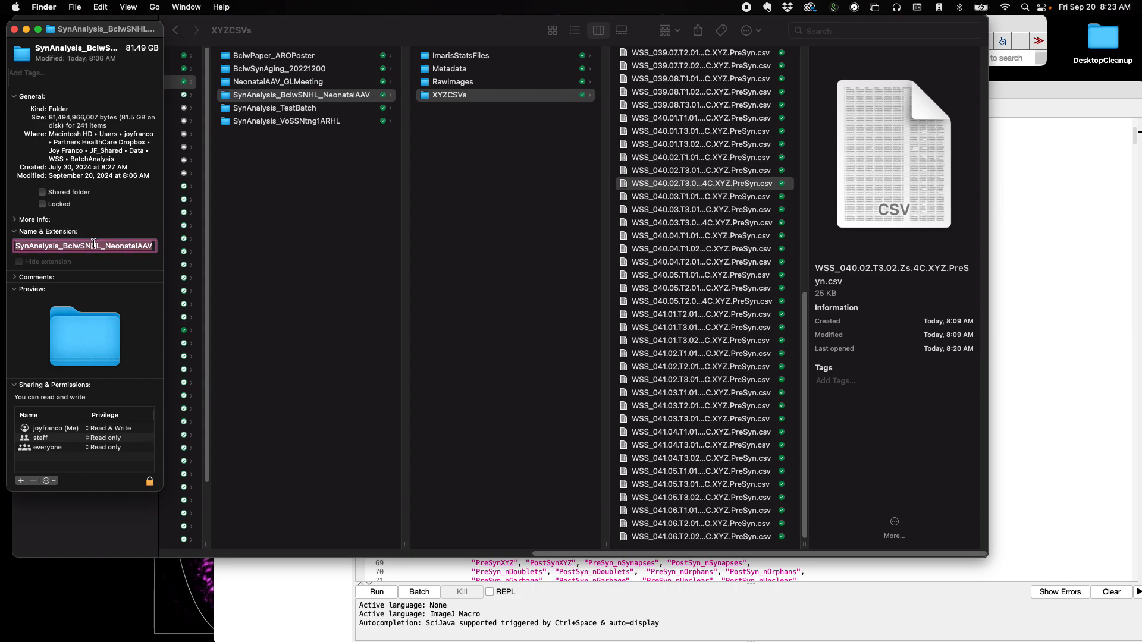
key("super+w")
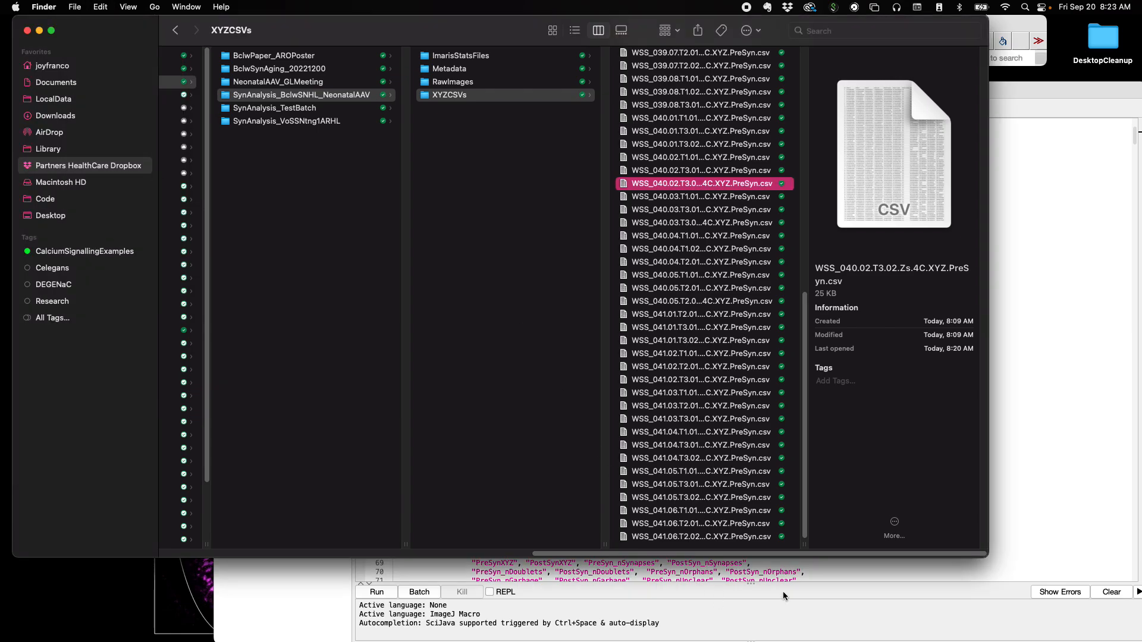
Back in the Fiji macro editor, replace the selected folder name in defBP with SynAnalysis_BclwSNHL_NeonatalAAV.
left_click(966, 591)
right_click(875, 266)
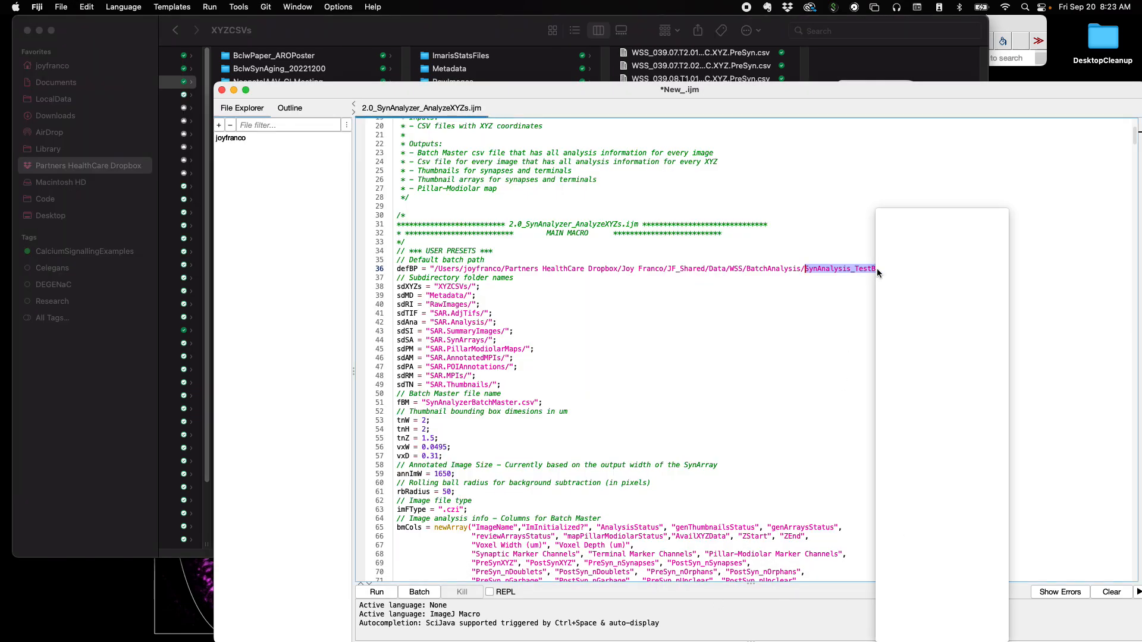
left_click(902, 254)
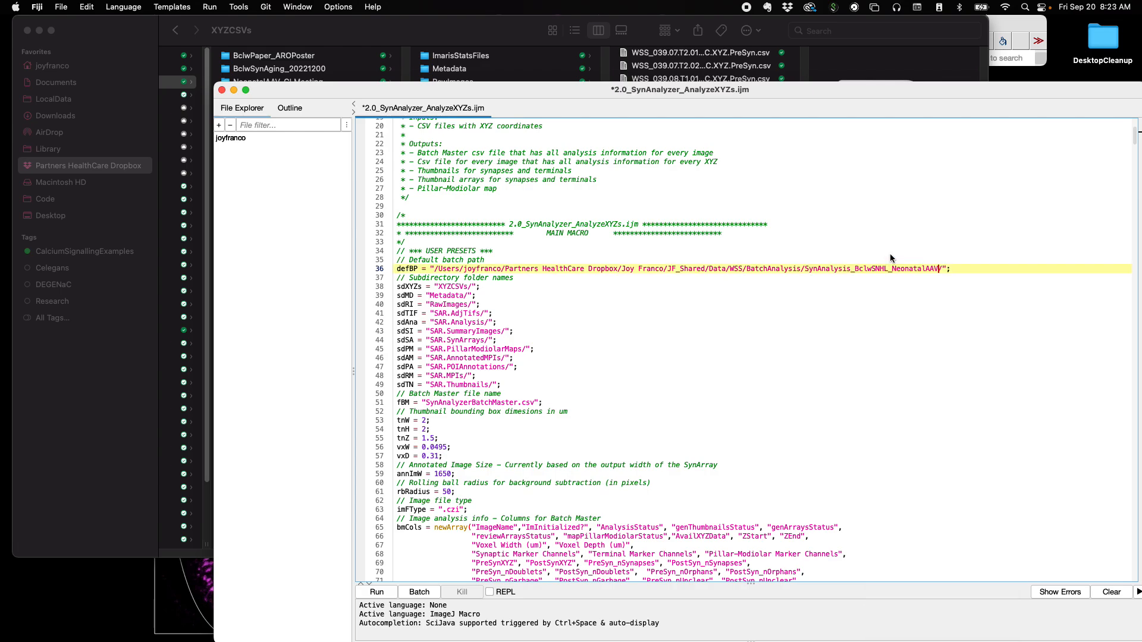
left_click(721, 304)
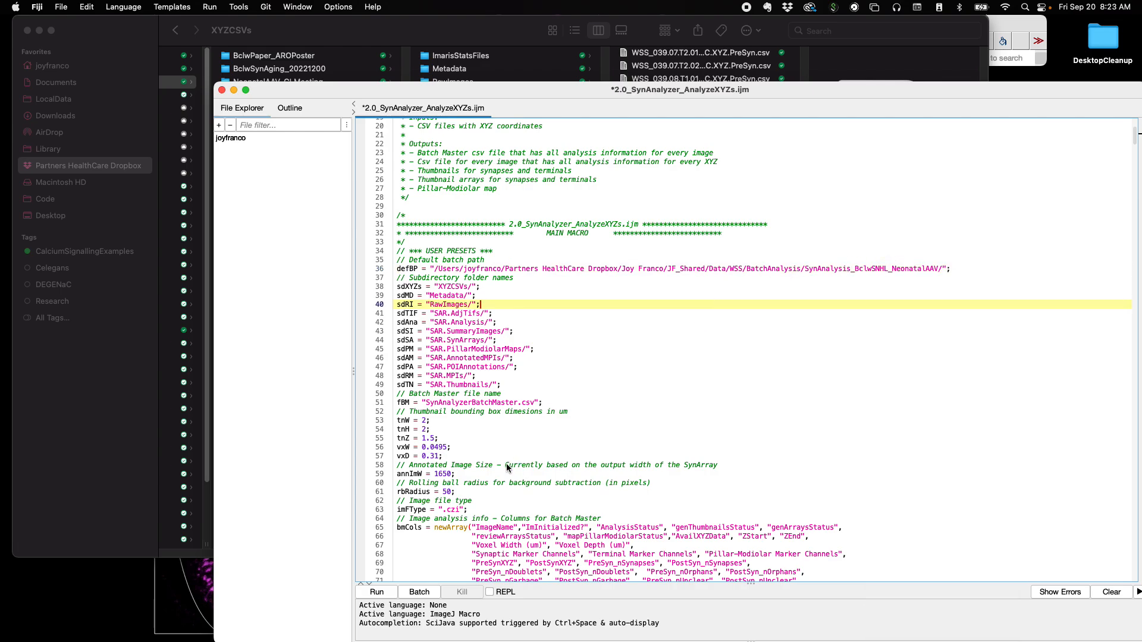
Run the macro, accept the preset batch folder path in SynAnalyzer Bootup, and enlarge the analysis mode dialog.
left_click_drag(319, 88, 144, 21)
left_click(203, 525)
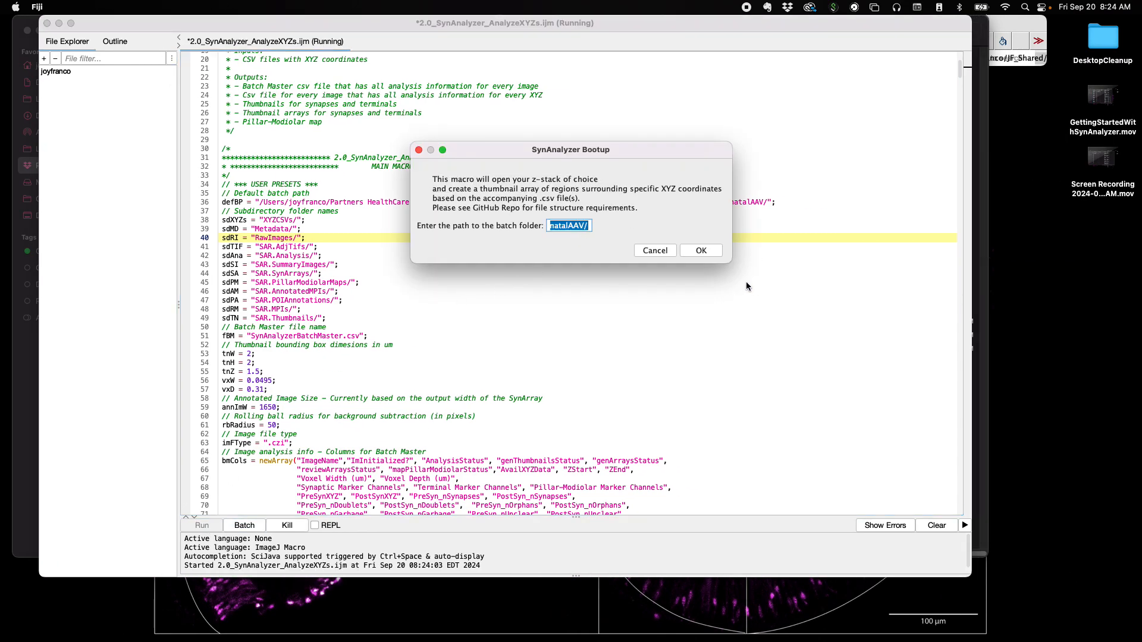
left_click_drag(731, 262, 774, 280)
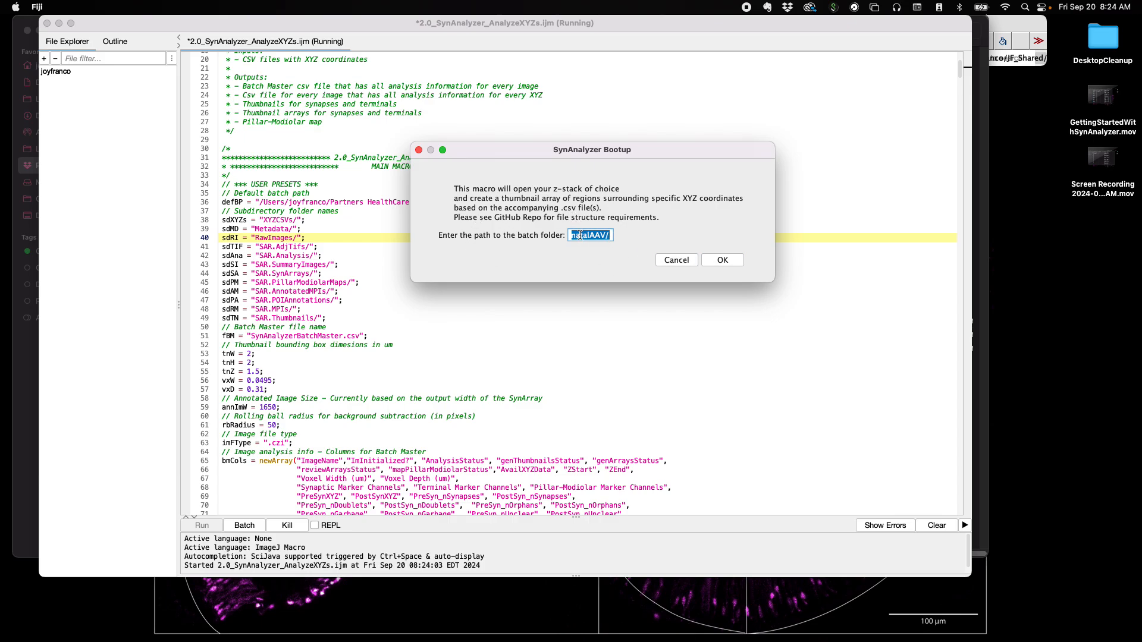
left_click_drag(580, 236, 693, 245)
left_click(588, 236)
left_click(731, 262)
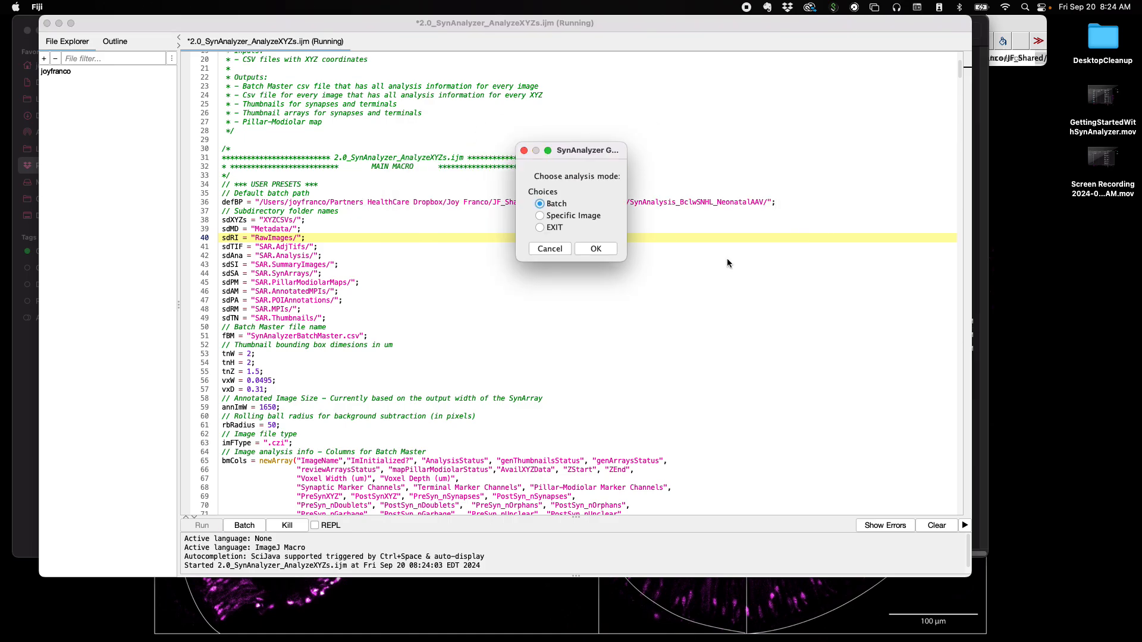
left_click_drag(625, 260, 740, 286)
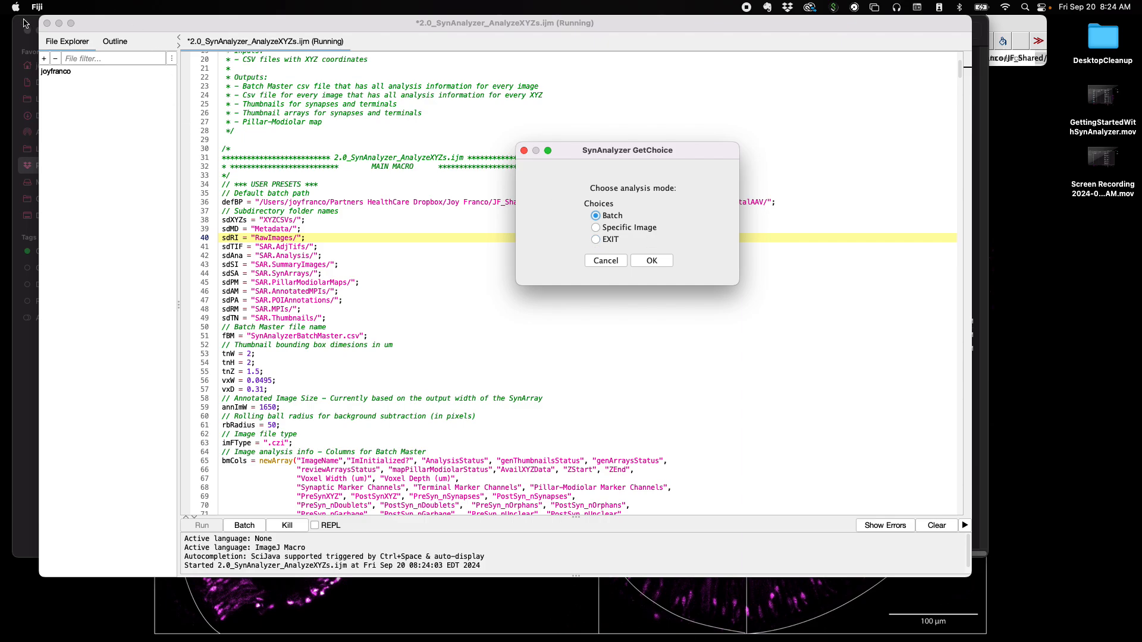
Switch to Finder and look through the SAR subfolders, from SAR.AdjTifs to SAR.Thumbnails, in the SynAnalysis_BclwSNHL_NeonatalAAV folder.
left_click(26, 24)
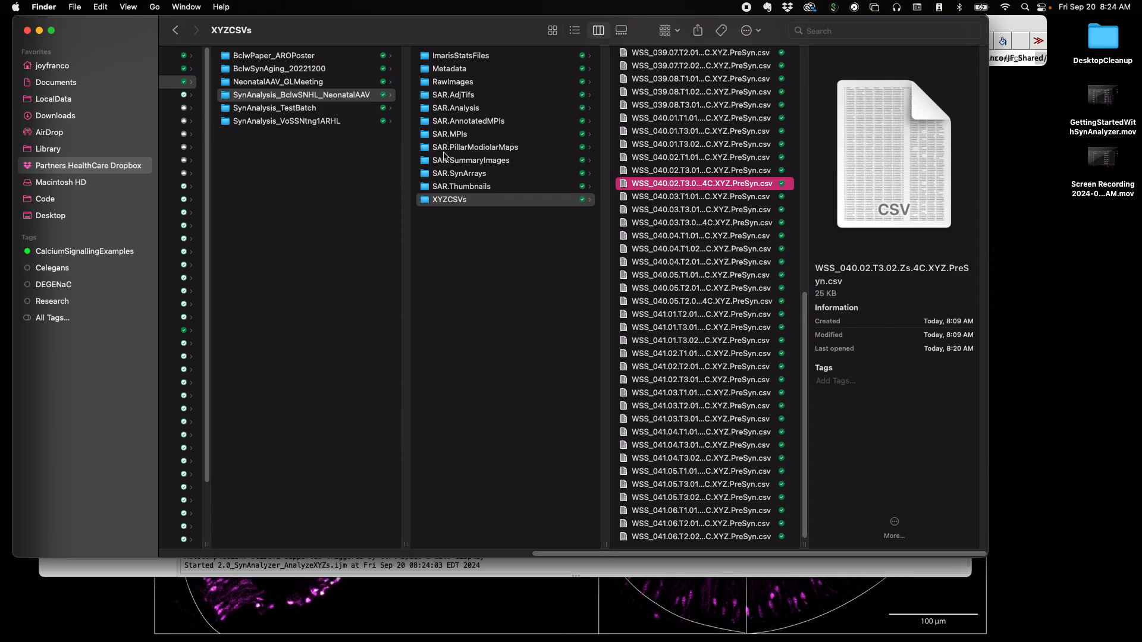
left_click(445, 96)
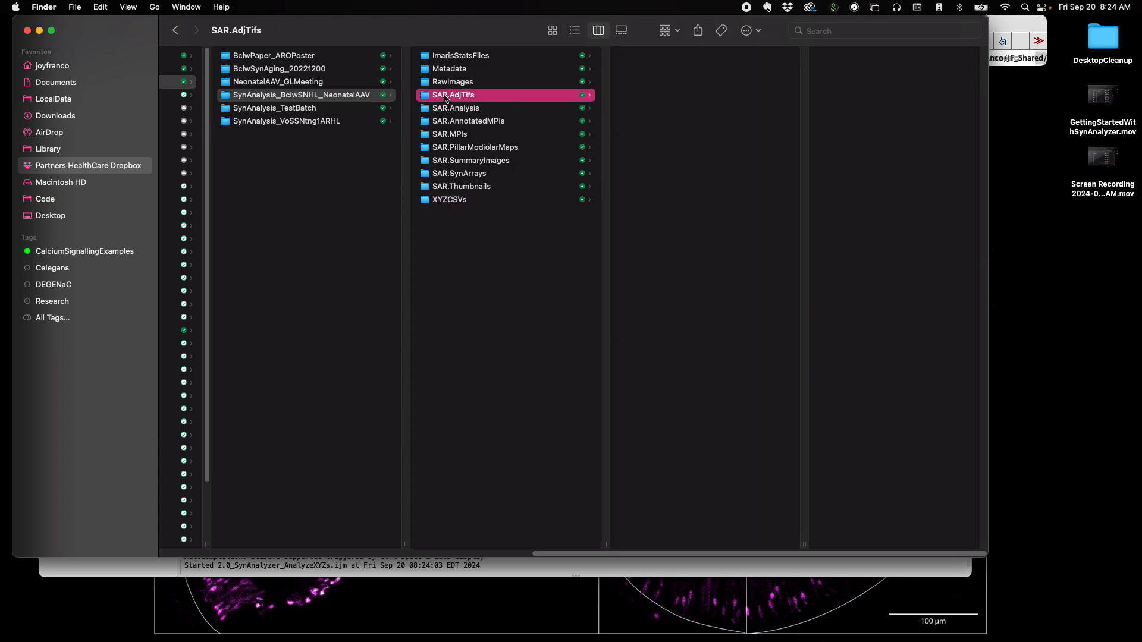
key("Down")
key("Down")
key("Down")
key("Down")
key("Down")
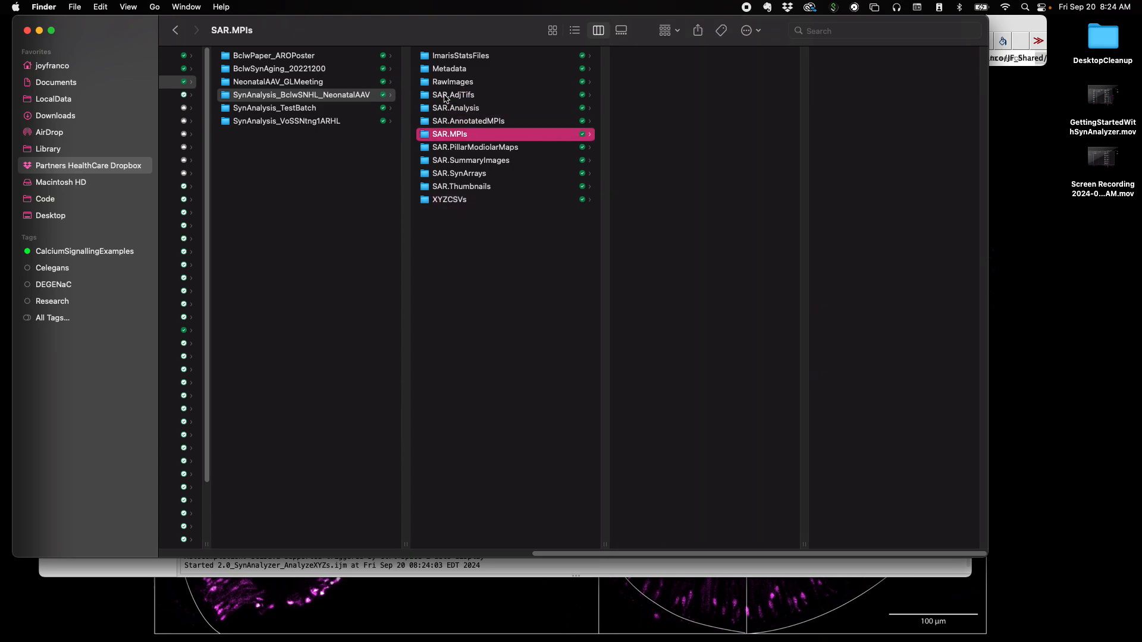
key("Down")
key("Down")
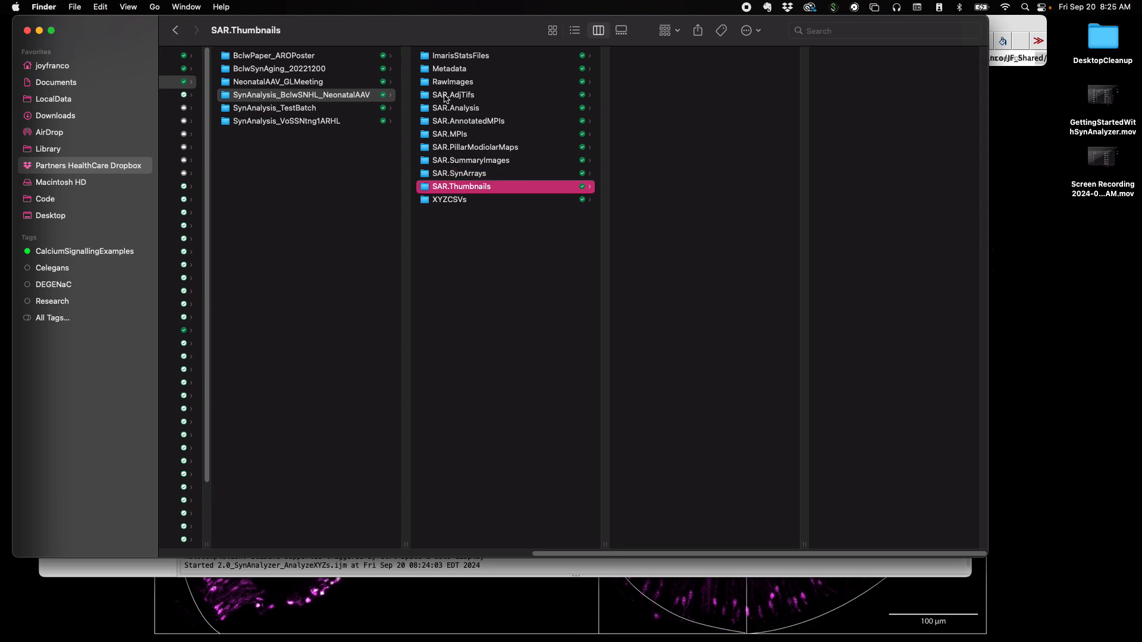
left_click(503, 124)
Open SynAnalyzerBatchMaster.csv from the SAR.Analysis folder in Excel and widen the ImageName column to fit its contents.
left_click(489, 109)
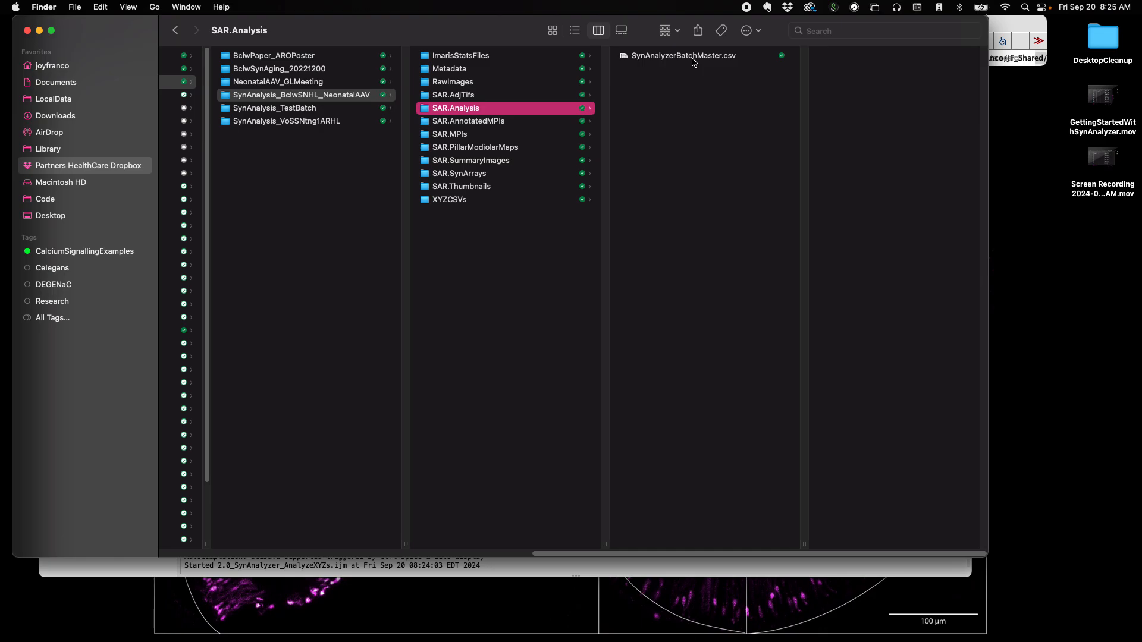
double_click(692, 57)
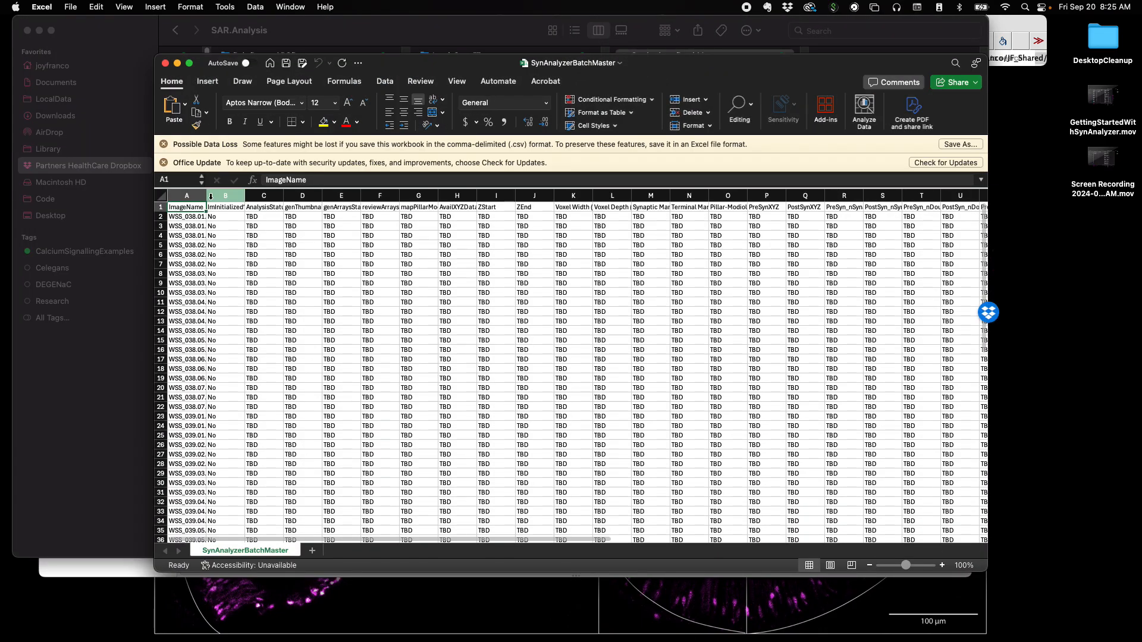
double_click(206, 195)
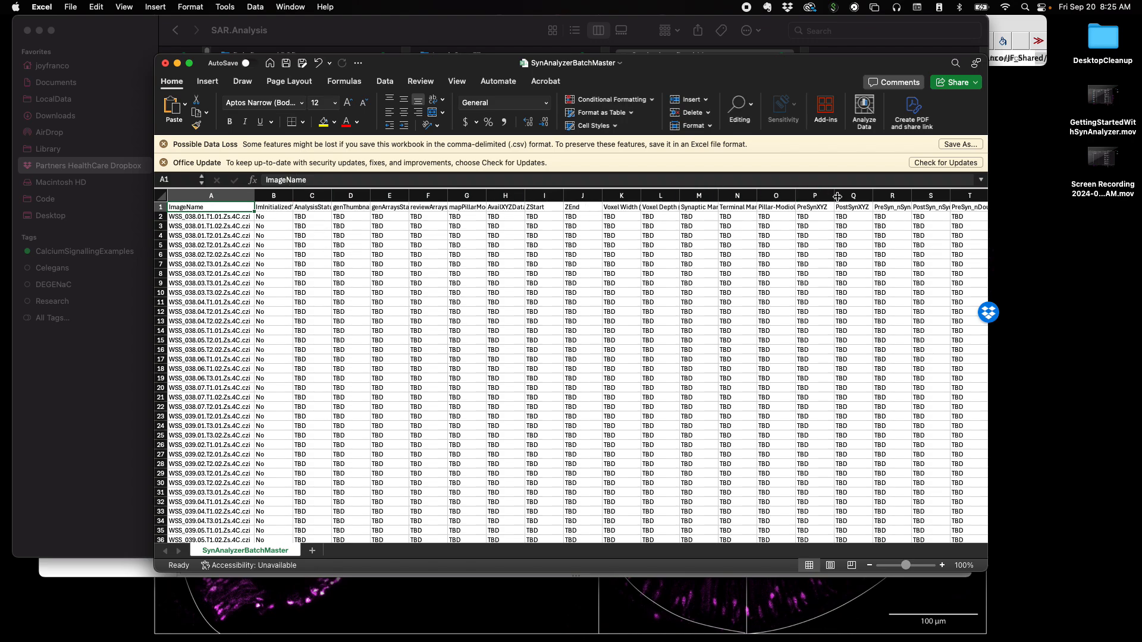
Widen the Pillar-Modiolar Marker Channels and PreSyn_nOrphans columns in SynAnalyzerBatchMaster to fit their headers.
left_click_drag(794, 194, 794, 194)
double_click(794, 194)
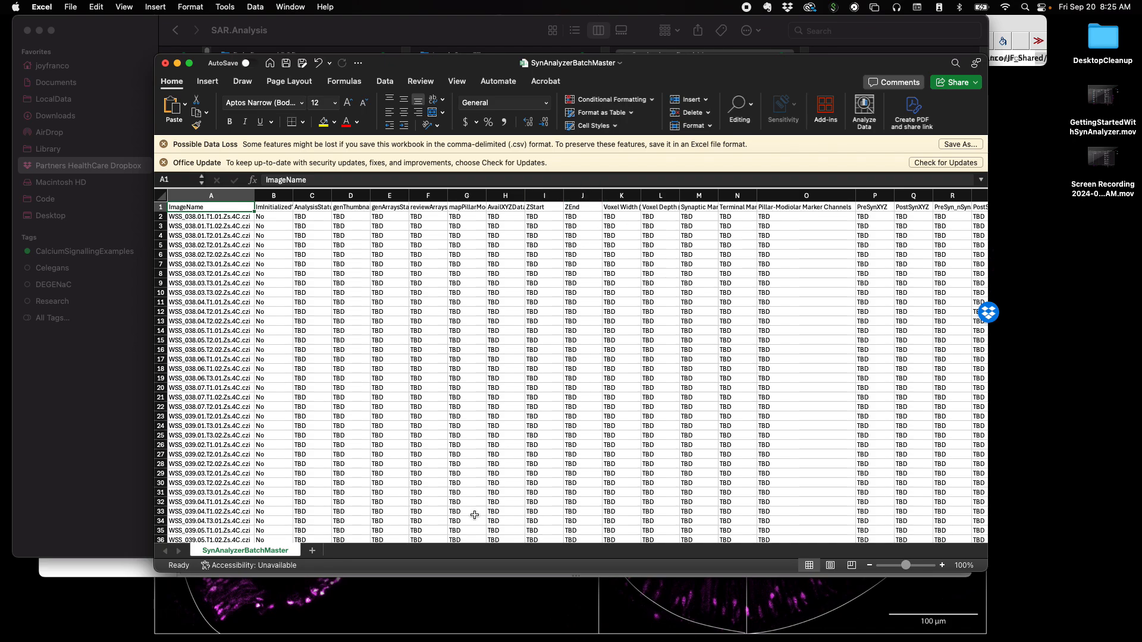
left_click_drag(291, 539, 565, 539)
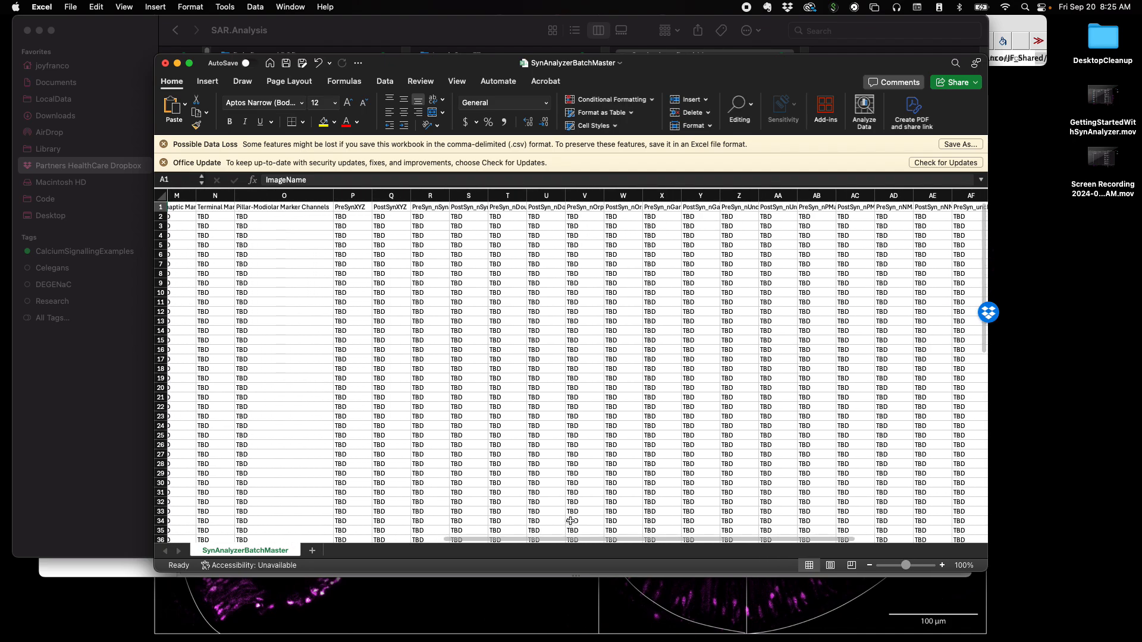
double_click(607, 199)
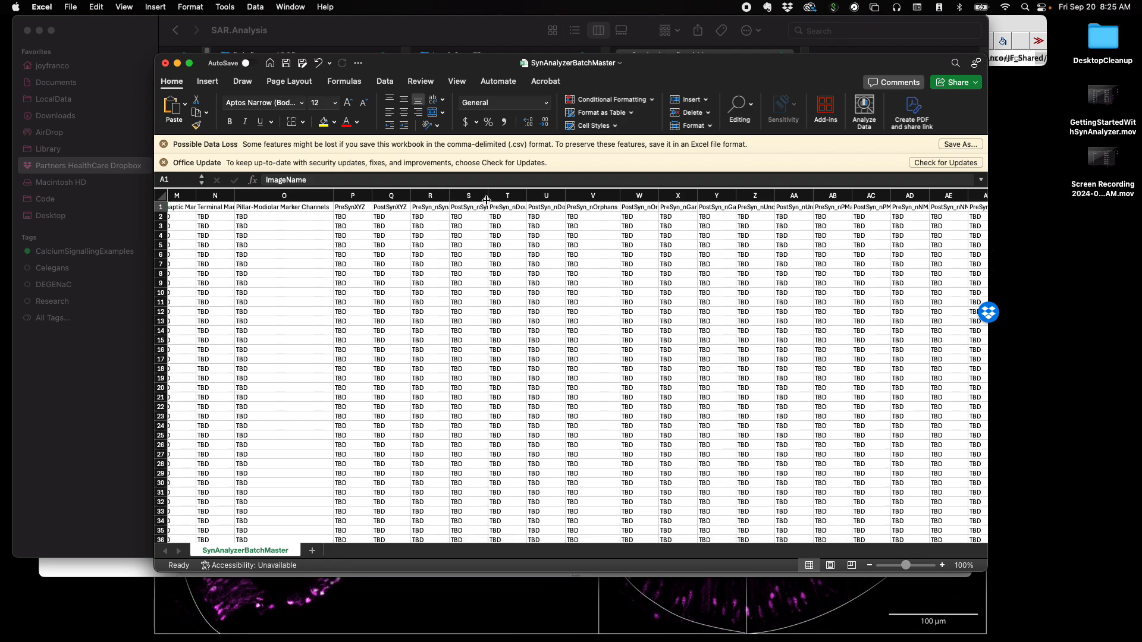
Close the SynAnalyzerBatchMaster workbook and return to the macro window in Fiji.
left_click(166, 63)
left_click(576, 361)
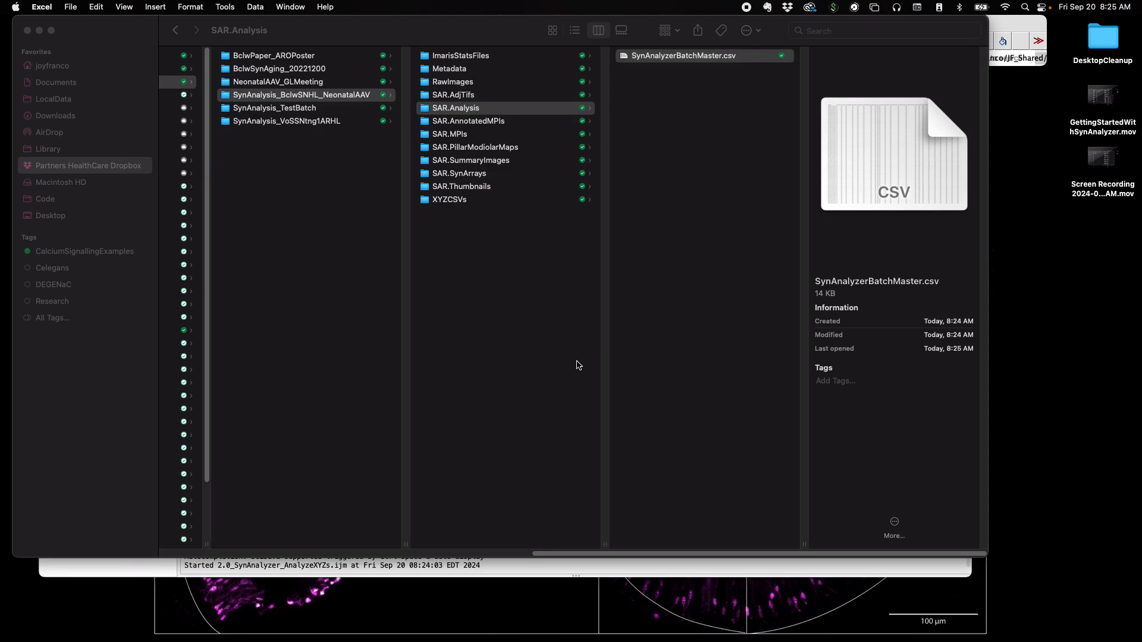
left_click(586, 573)
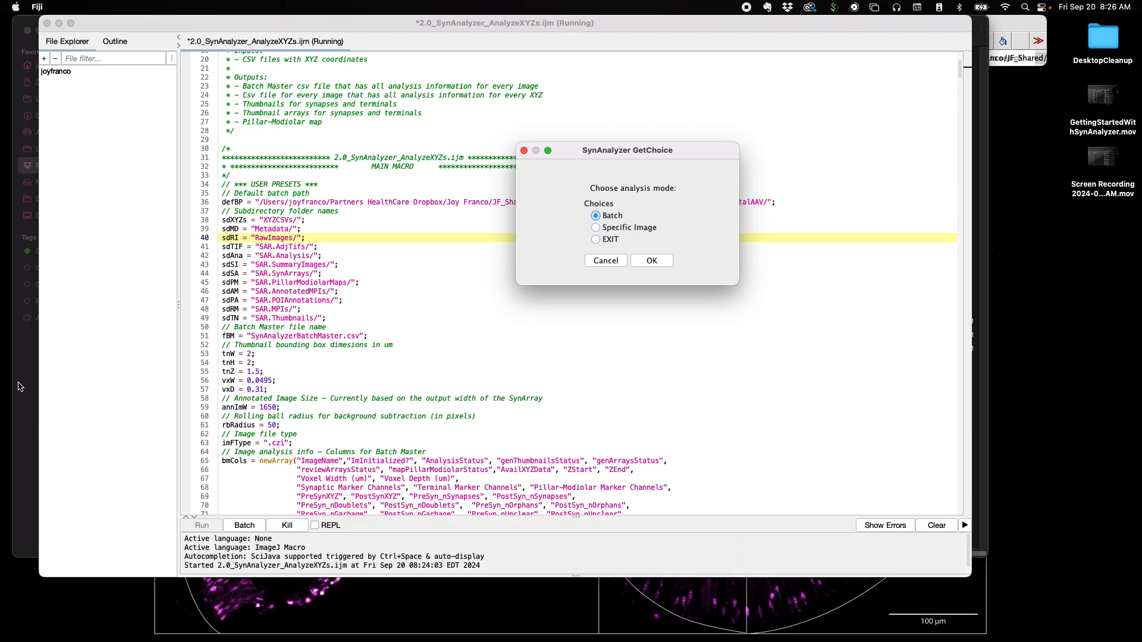
Open the batch's Metadata.Imaging CSV from the Metadata folder in Finder and widen its SlideID and ImageName columns in Excel.
left_click(21, 388)
left_click(496, 70)
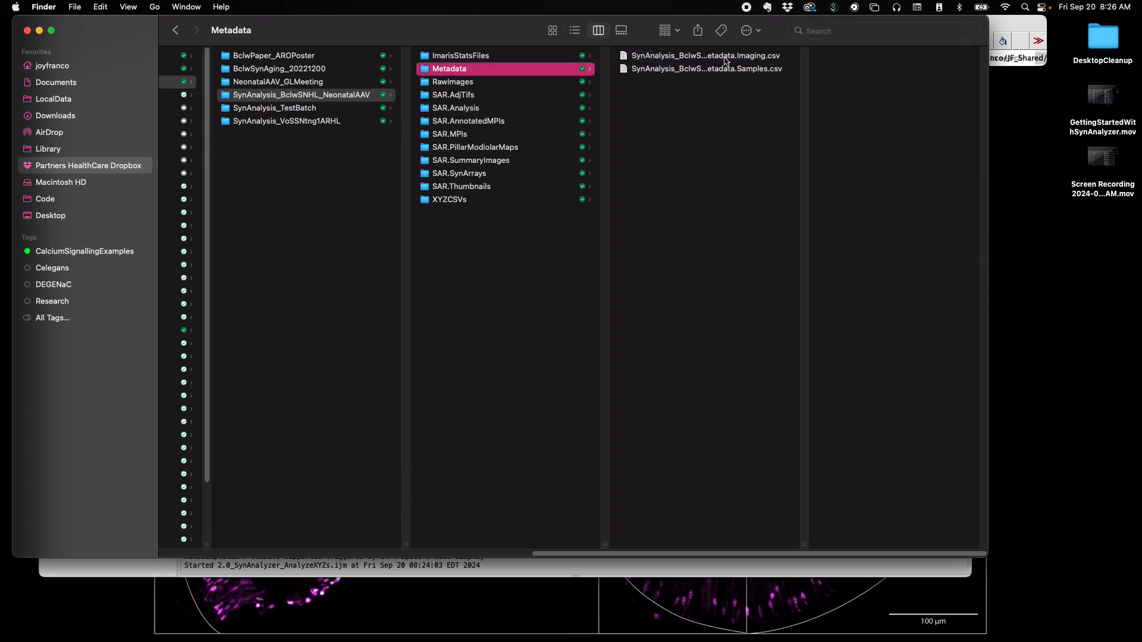
double_click(724, 56)
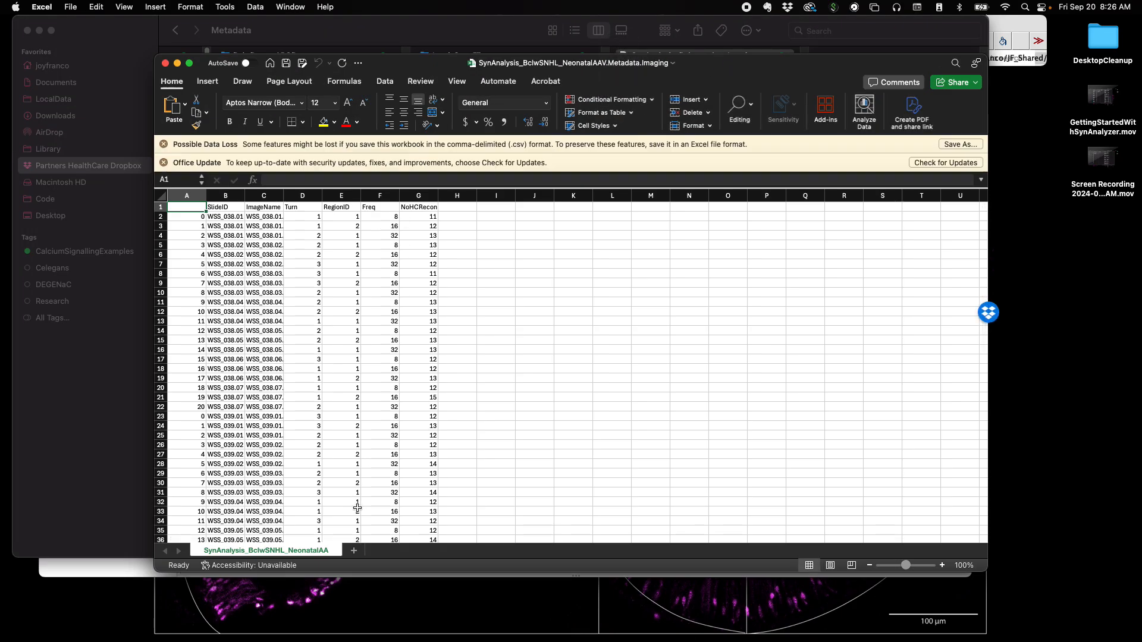
left_click_drag(244, 196, 246, 196)
double_click(283, 196)
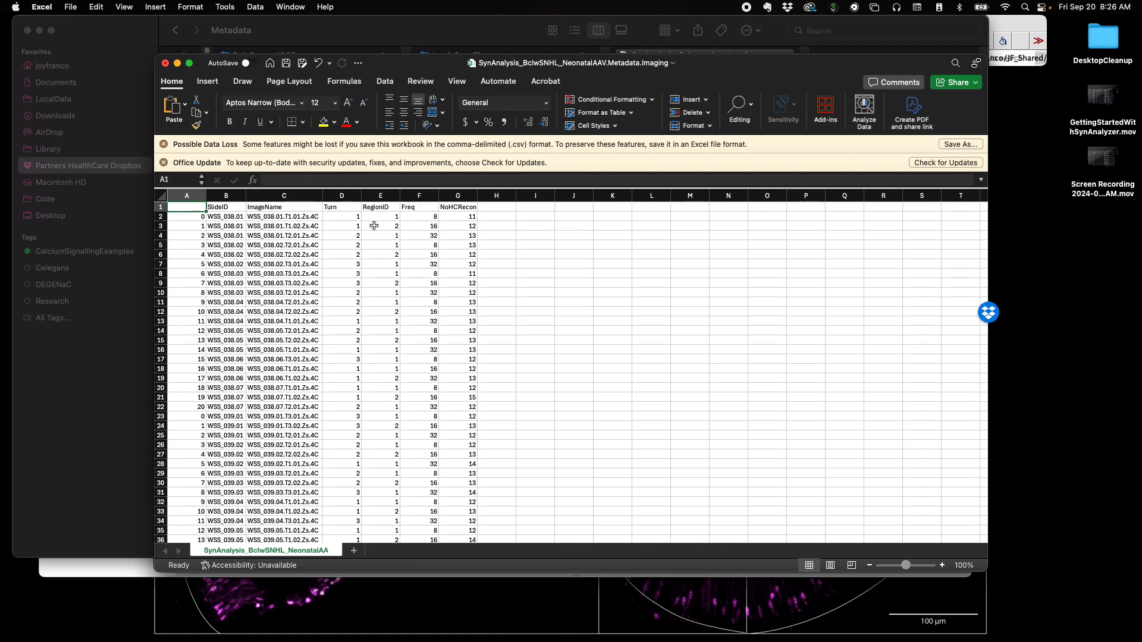
Examine the ImageName to Freq entries for images WSS_038.01.T1.02, WSS_038.01.T2.01 and WSS_038.02.T3.01 in the imaging metadata.
left_click(294, 224)
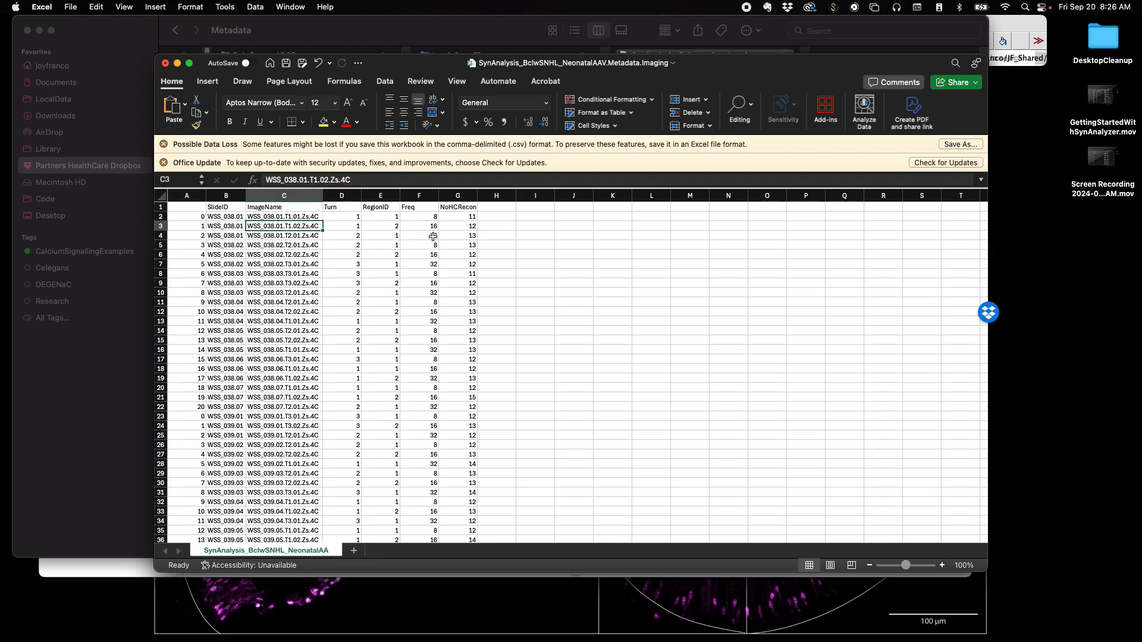
left_click_drag(432, 236, 268, 238)
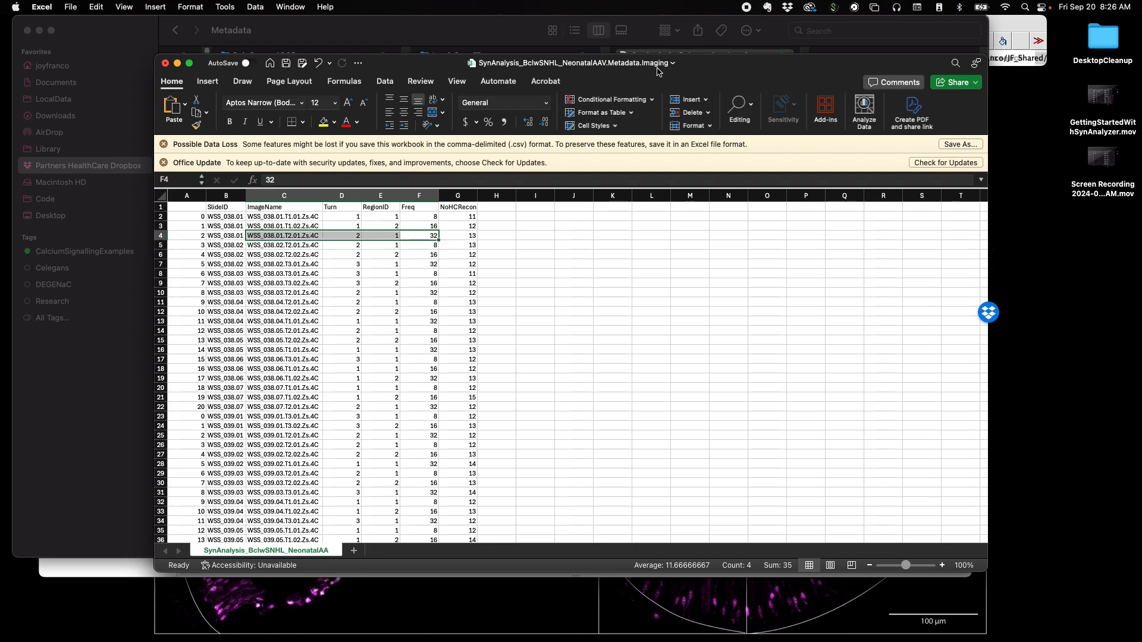
left_click_drag(417, 265, 293, 266)
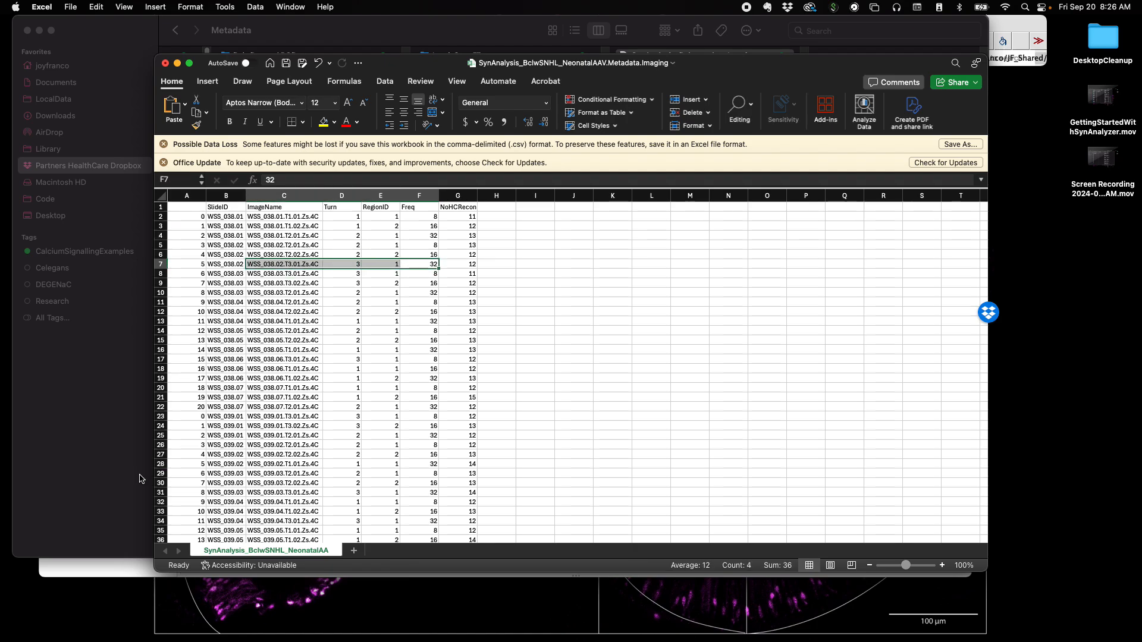
Switch to the SynAnalyzer GetChoice dialog in Fiji and confirm Specific Image as the analysis mode.
key("ctrl+Up")
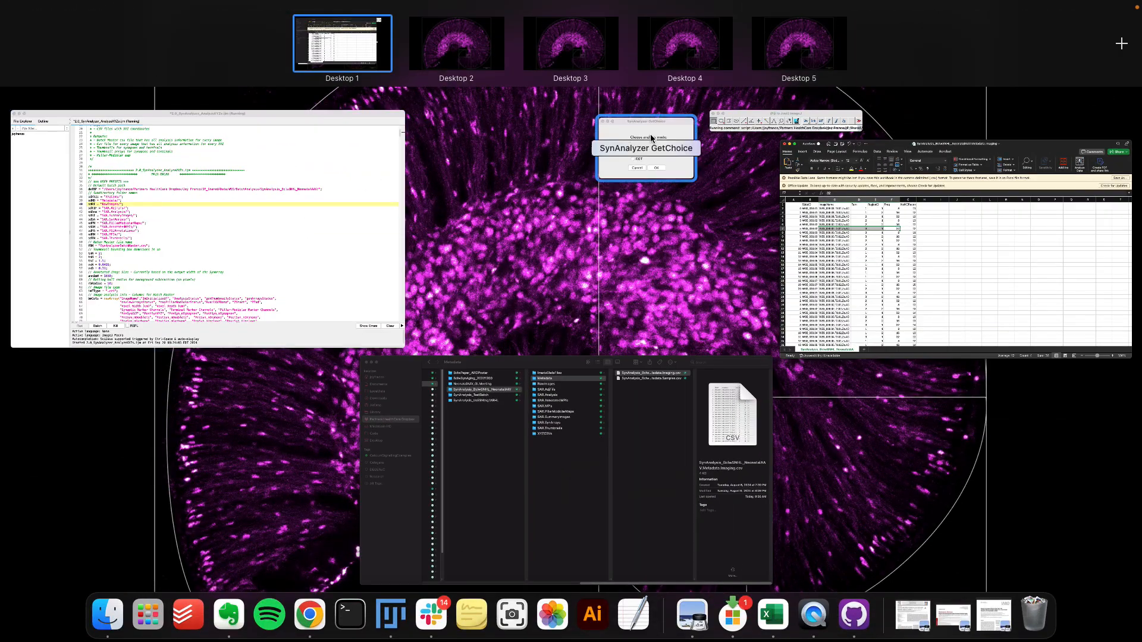
left_click(634, 131)
left_click(625, 228)
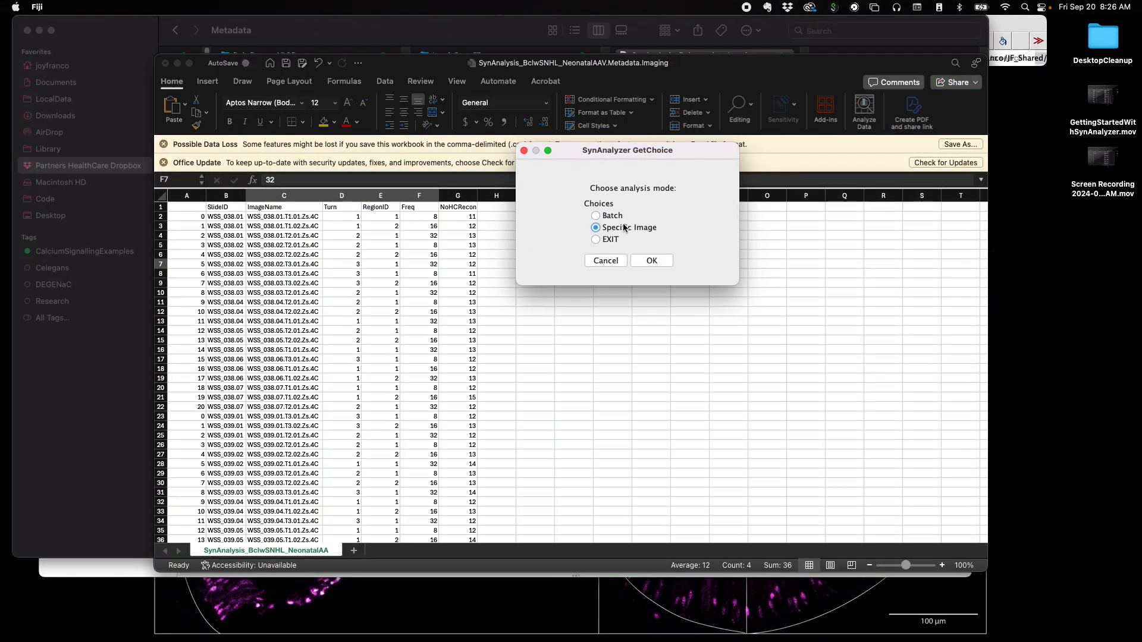
left_click(651, 261)
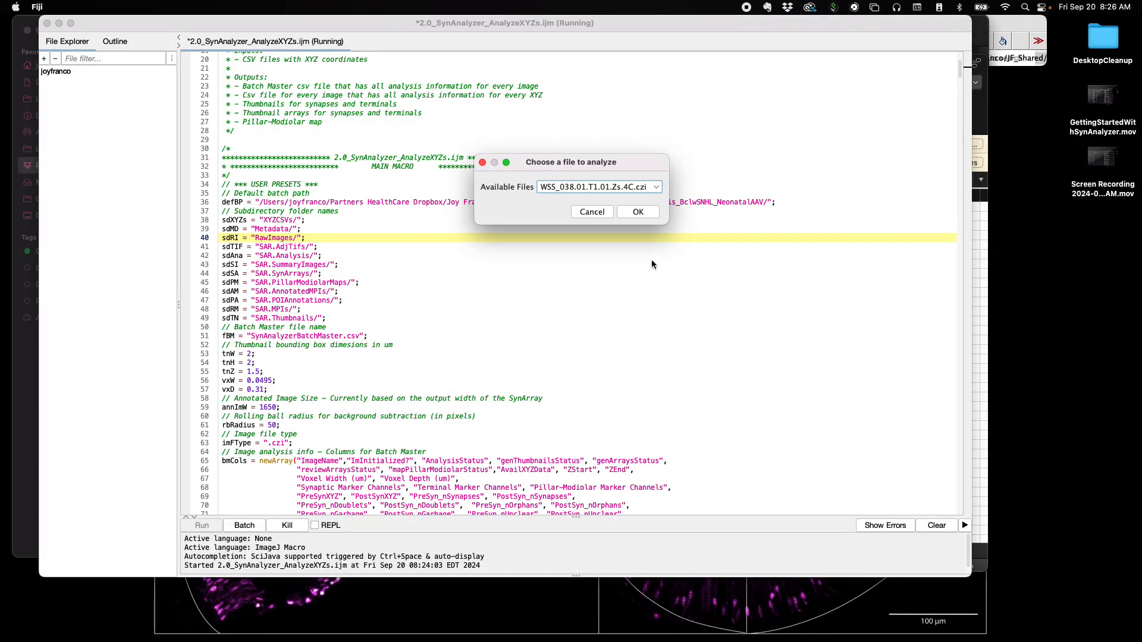
Look through the available files, compare them with the imaging metadata sheet in Excel, and return to the file choice in Fiji.
left_click(657, 188)
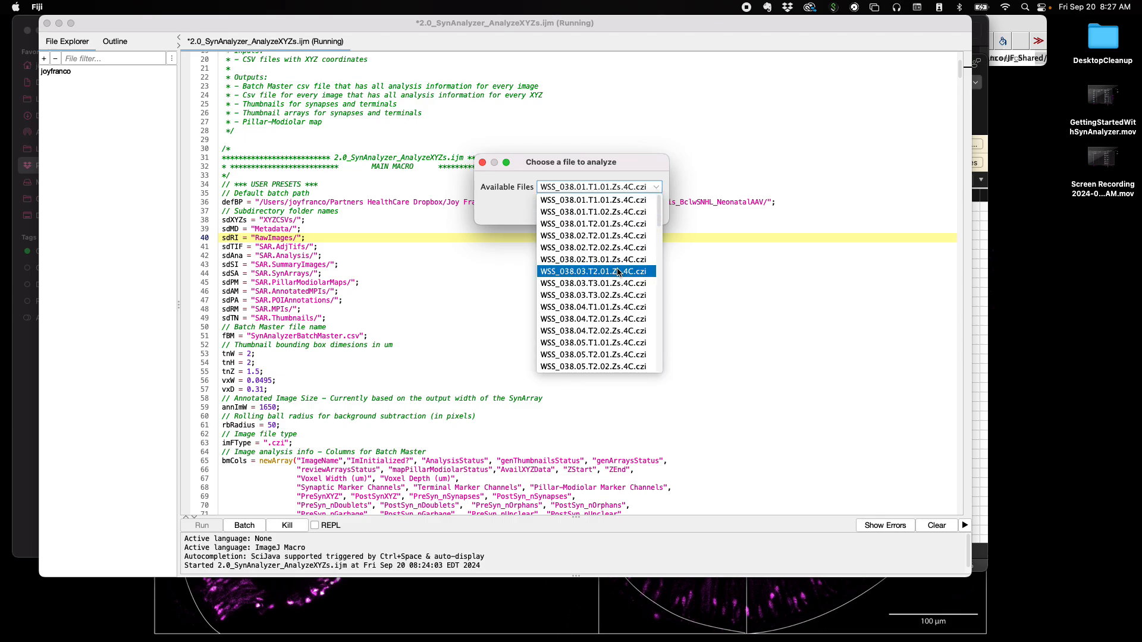
left_click(584, 163)
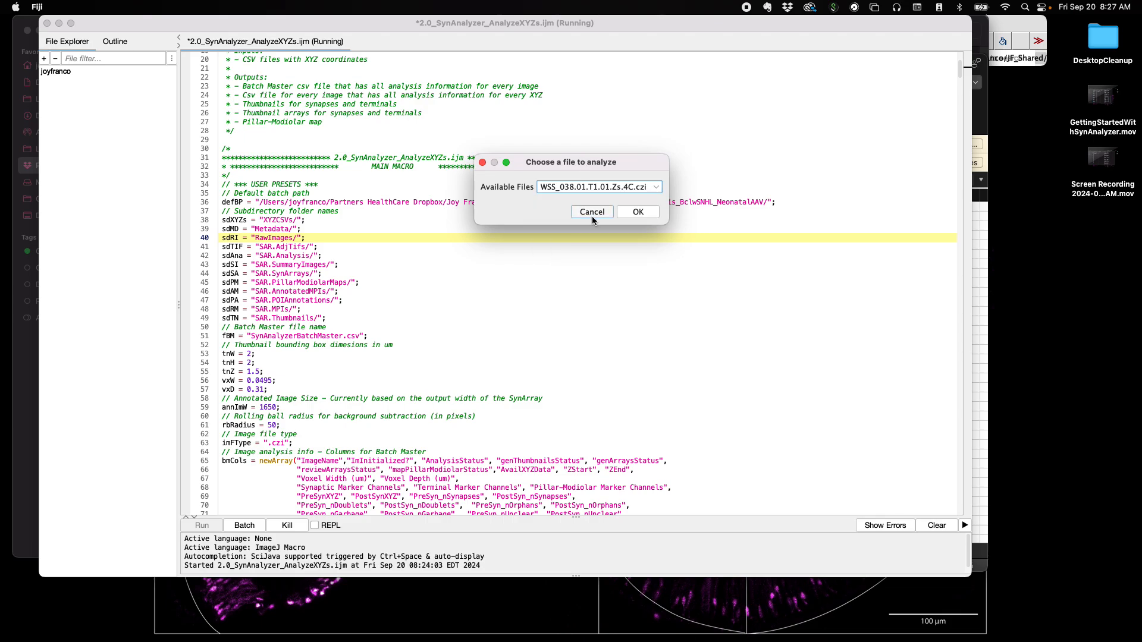
key("ctrl+Up")
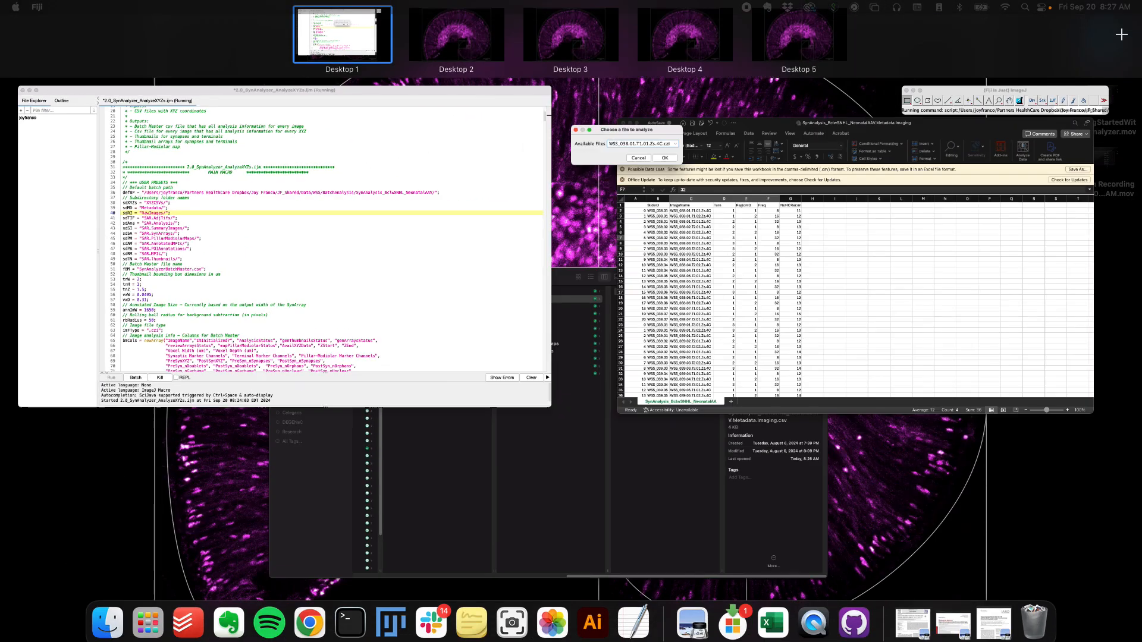
left_click(959, 314)
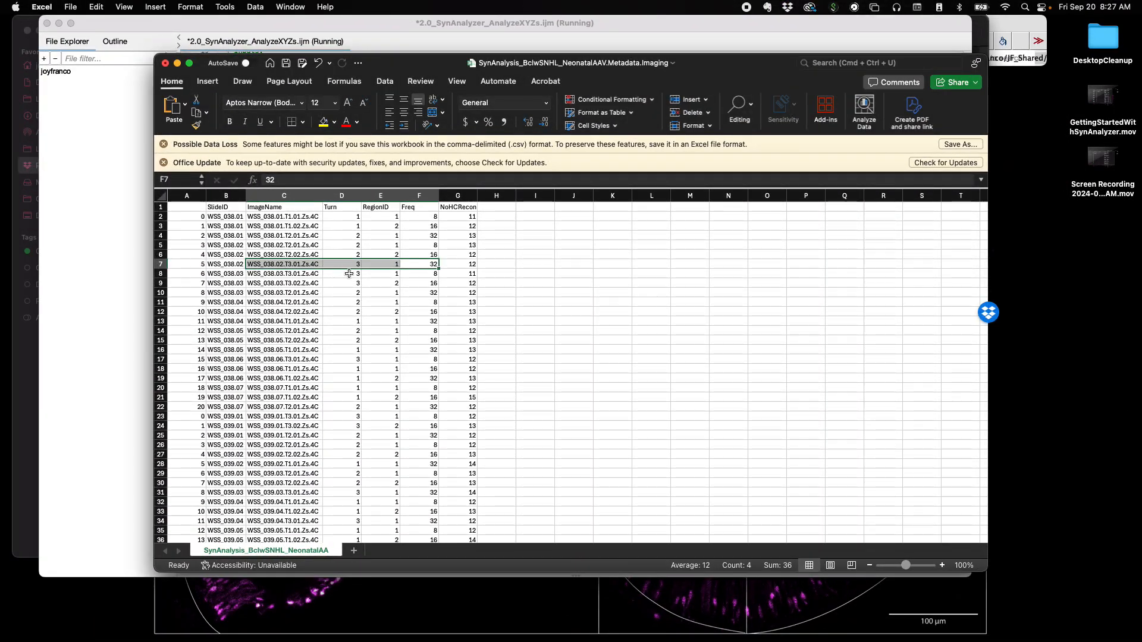
left_click(41, 149)
key("ctrl+Up")
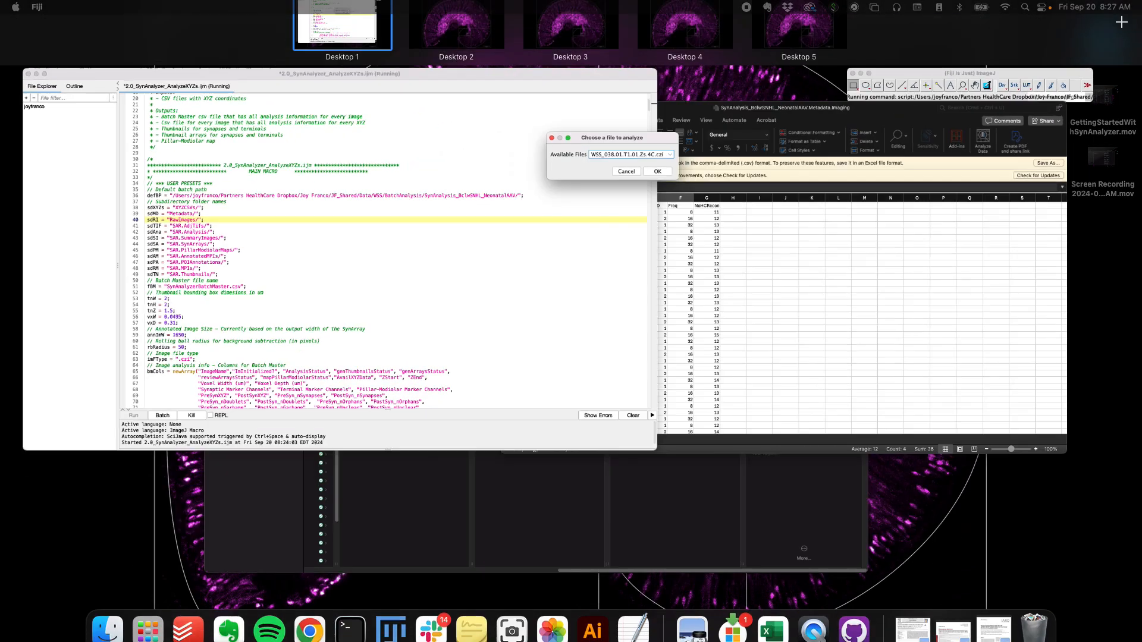
left_click(339, 212)
Choose WSS_038.02.T3.01.Zs.4C.czi as the file to analyze and confirm the choice.
left_click(598, 187)
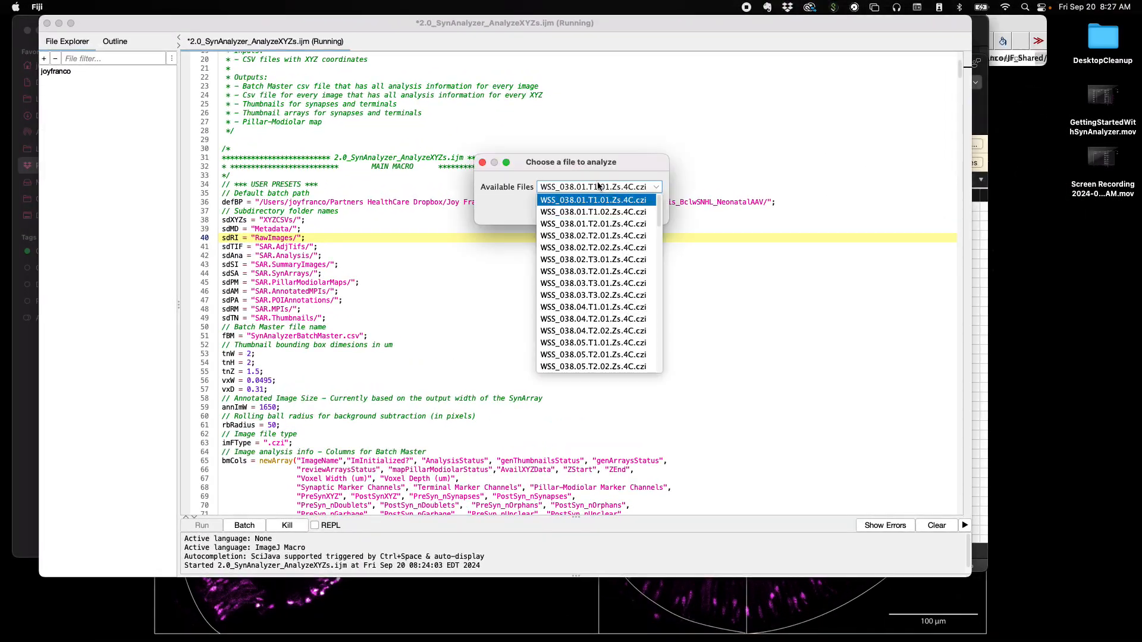
left_click(599, 260)
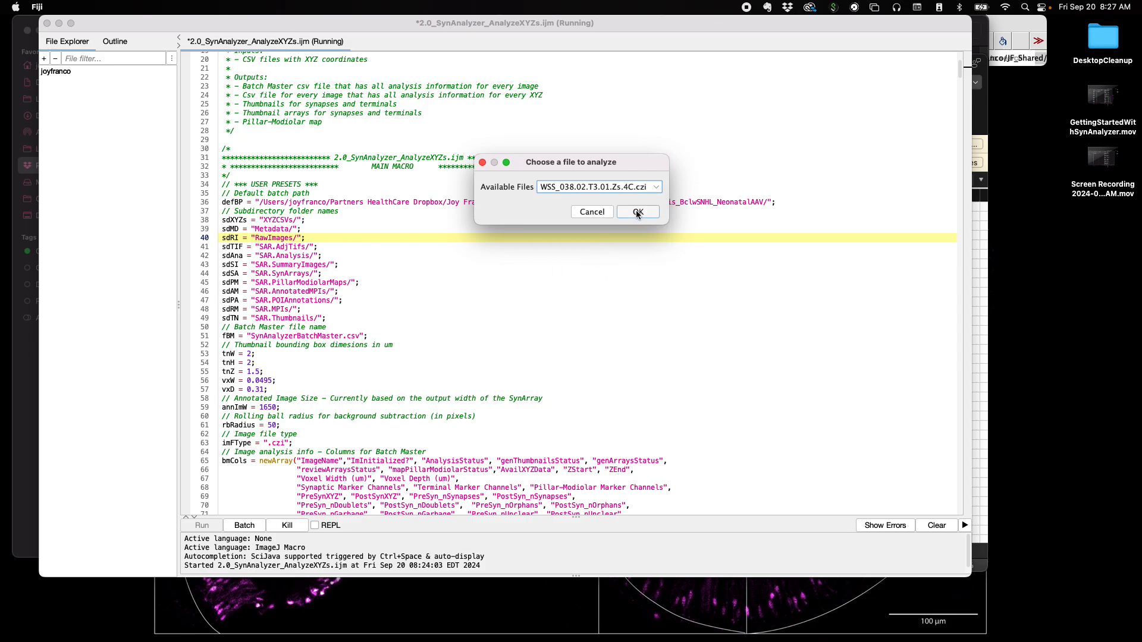
left_click(637, 212)
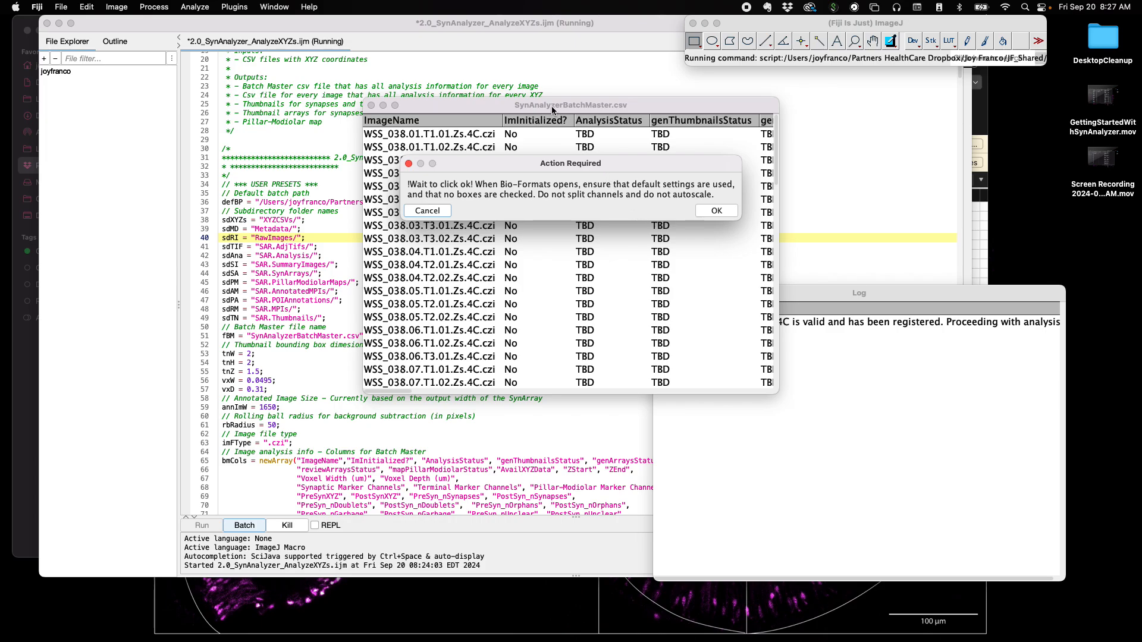
Move and enlarge the SynAnalyzerBatchMaster.csv table, and import the image through Bio-Formats as a Hyperstack with Default color mode and no boxes checked.
left_click_drag(550, 108, 214, 25)
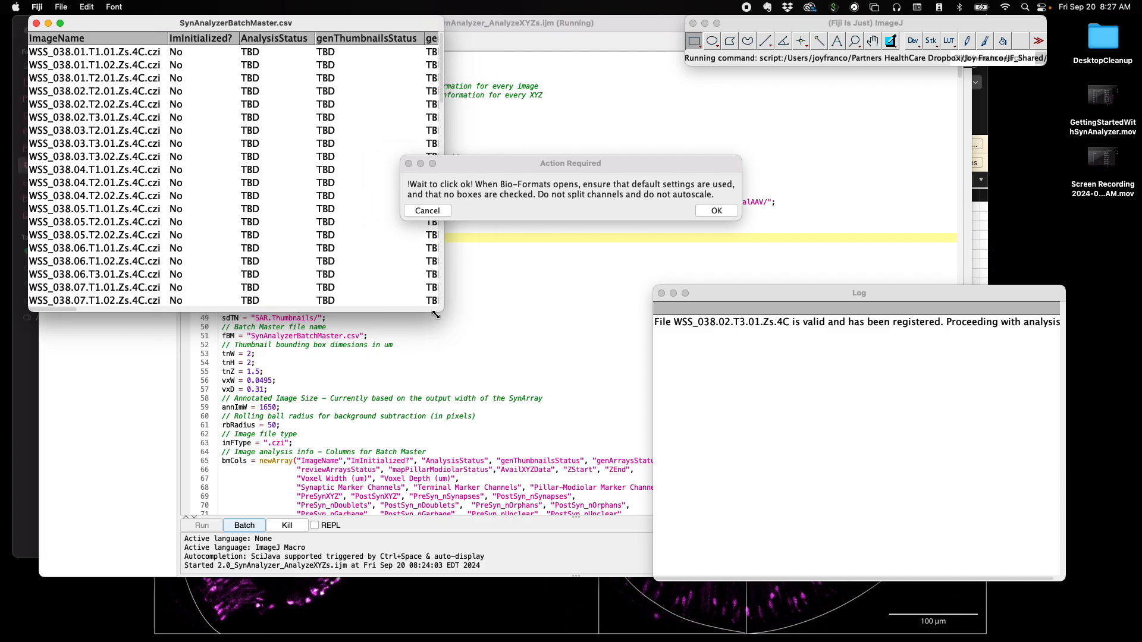
left_click_drag(443, 310, 1021, 296)
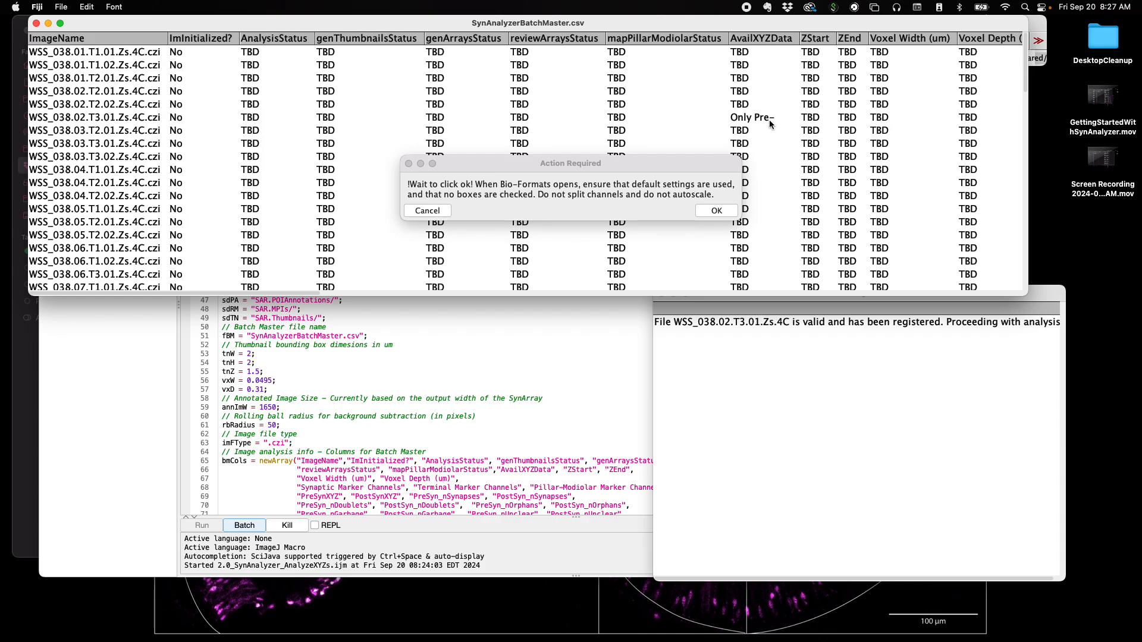
left_click(715, 210)
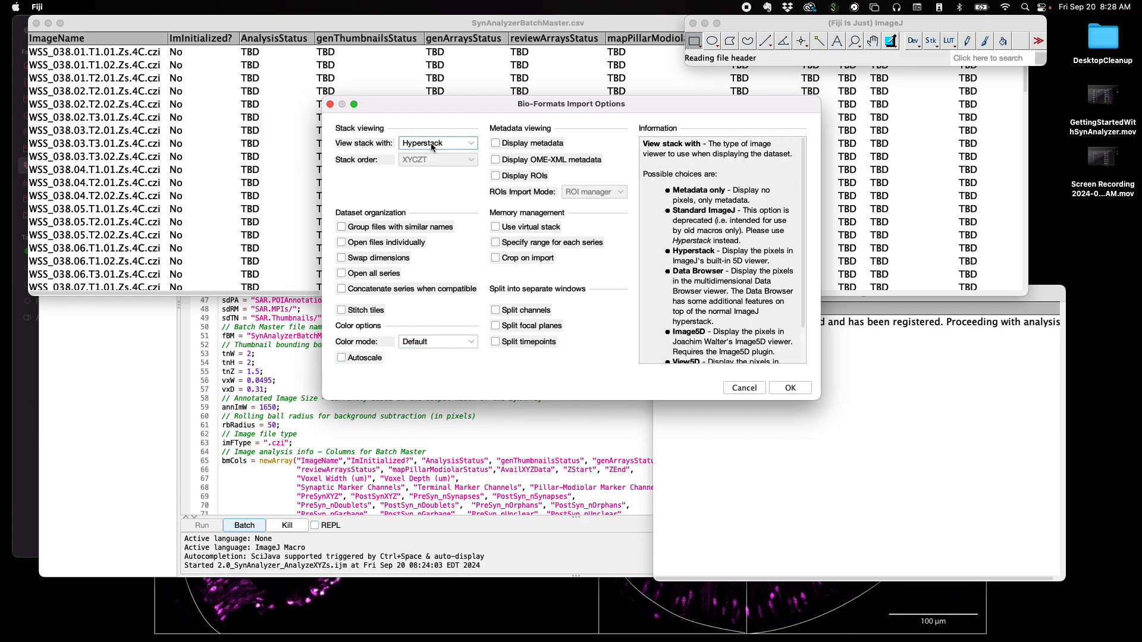
left_click(791, 388)
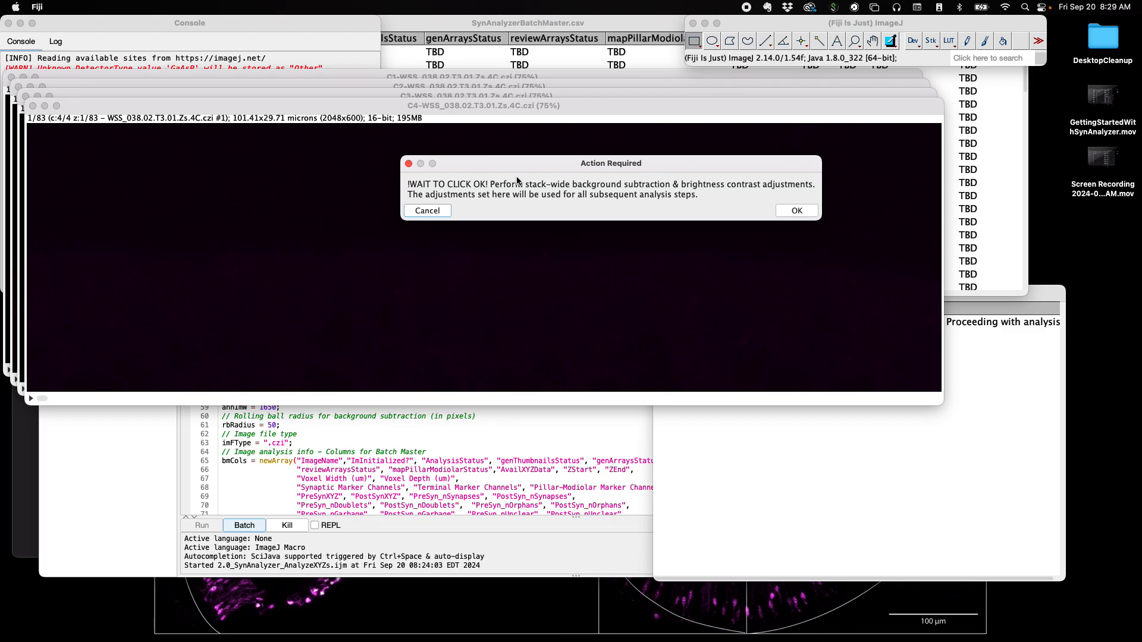
Continue past the background and contrast adjustment prompt, and cancel the analysis at the slice range dialog, closing the image.
left_click(806, 215)
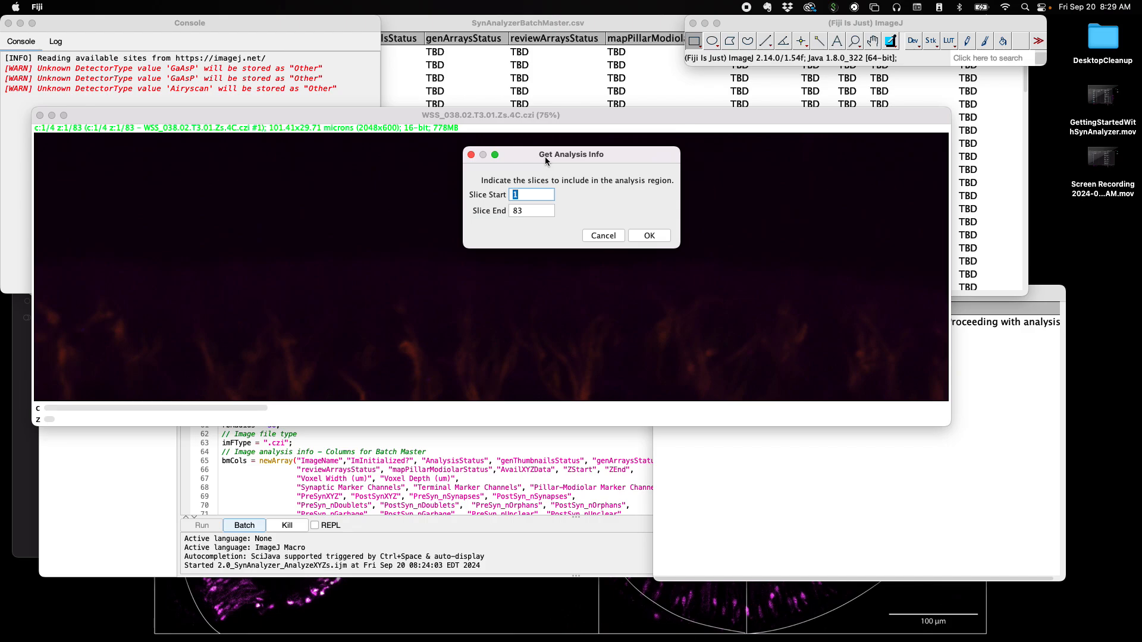
left_click(595, 236)
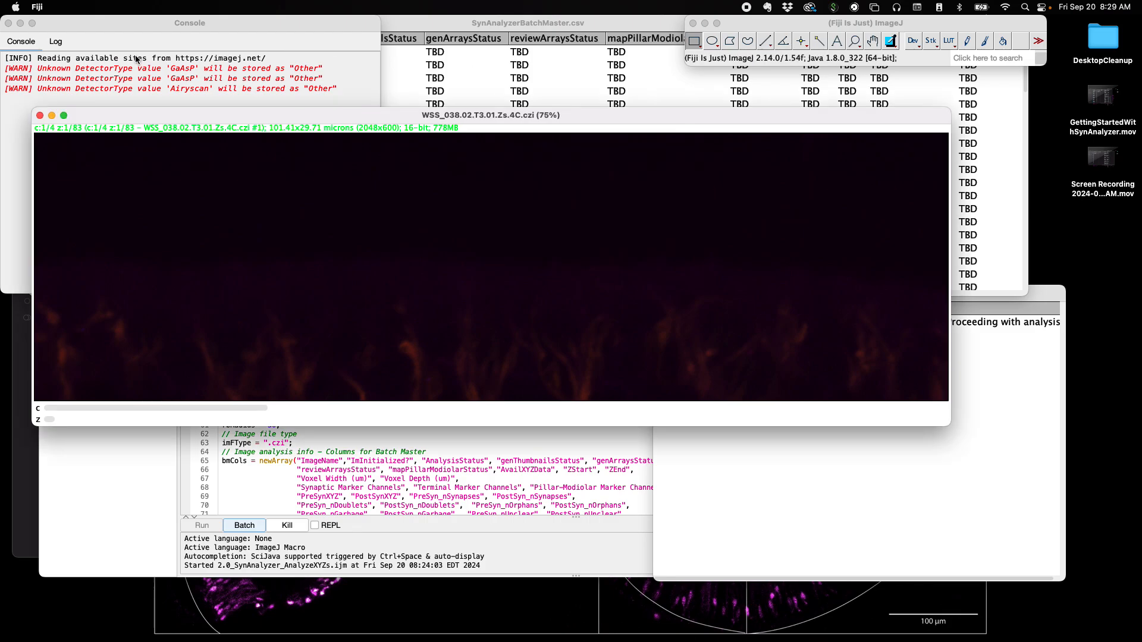
left_click(40, 115)
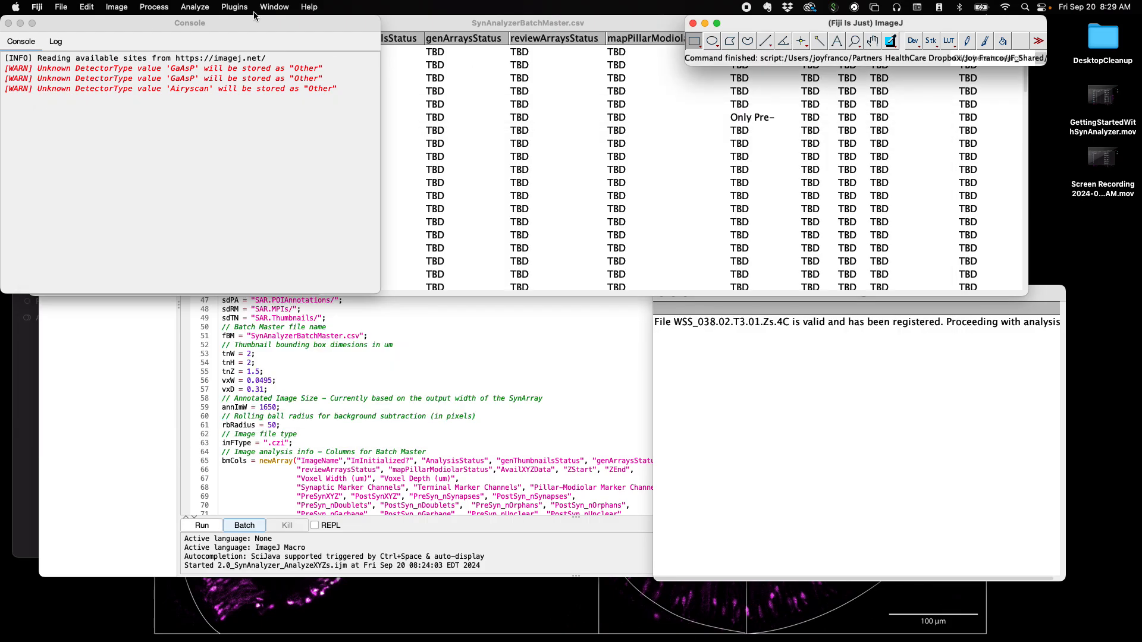
Rerun the AnalyzeXYZs macro with the preset batch folder path and confirm Specific Image as the analysis mode.
left_click(506, 388)
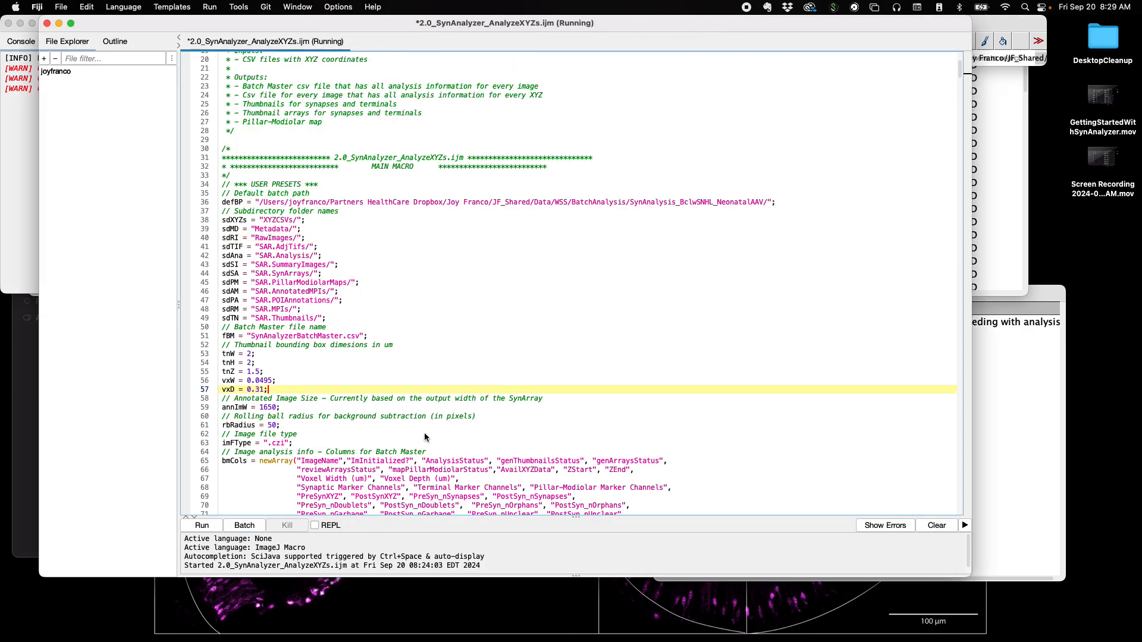
left_click(200, 527)
left_click(704, 255)
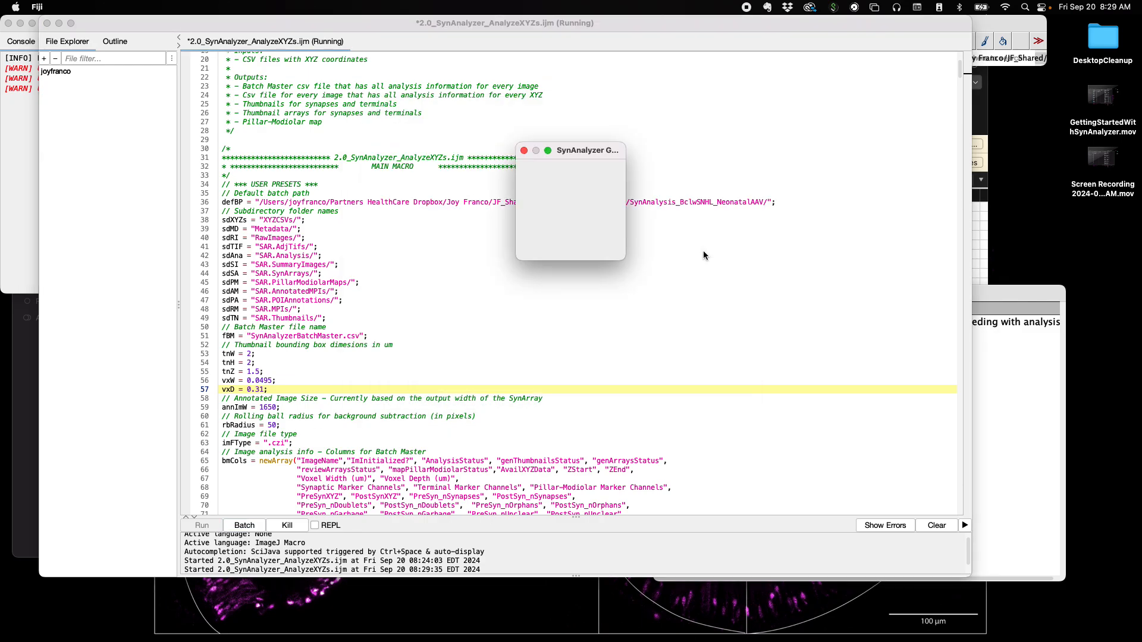
left_click(562, 219)
left_click(612, 254)
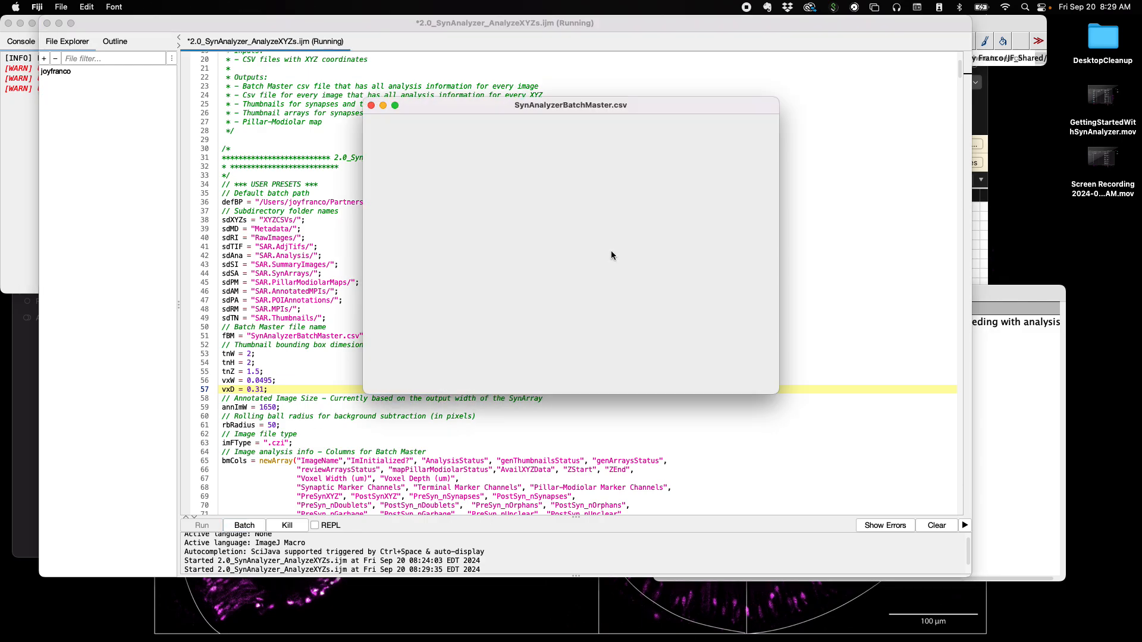
In the rerun, submit WSS_038.02.T3.01.Zs.4C.czi again as the file to analyze.
left_click(606, 188)
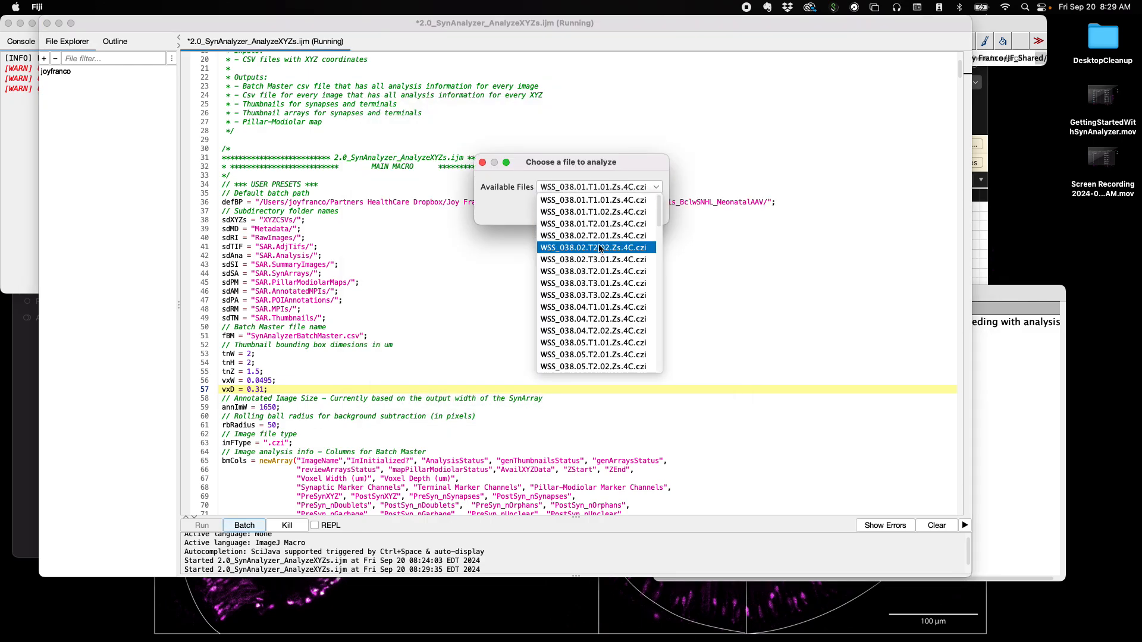
left_click(600, 260)
left_click(632, 213)
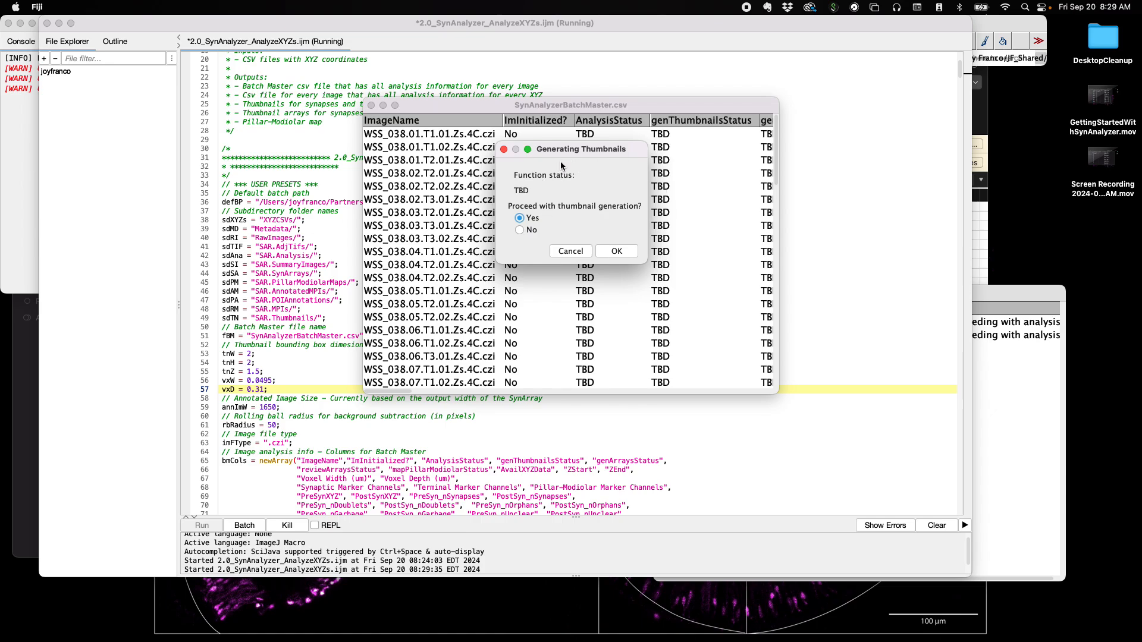
Cancel the thumbnail generation dialog and kill the running macro.
left_click(580, 253)
left_click(291, 526)
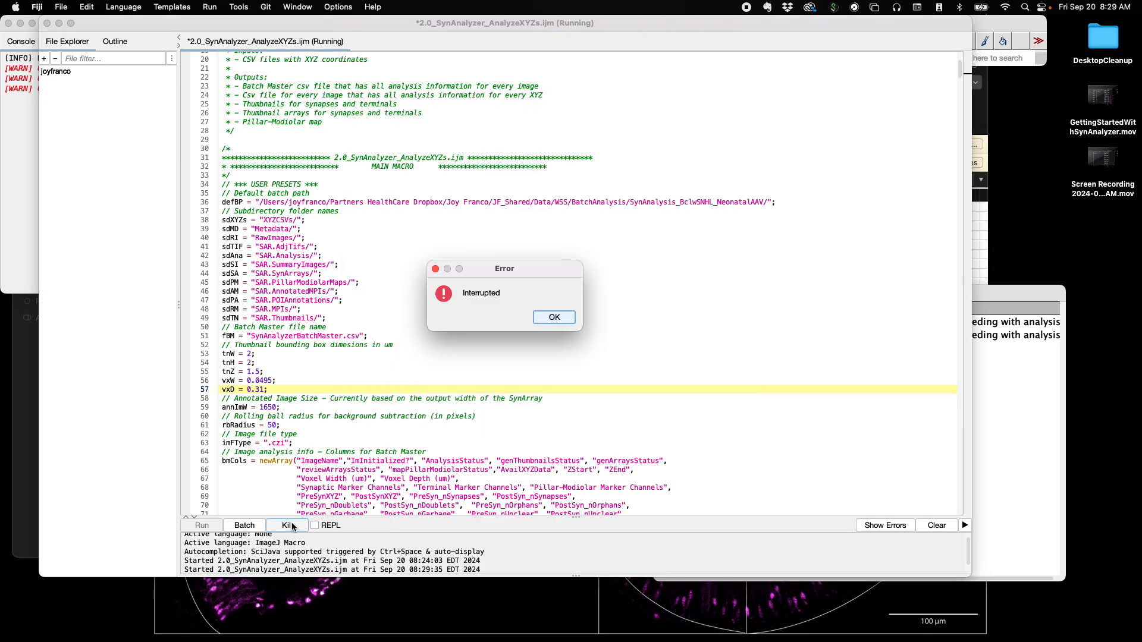
Dismiss the interruption error, rerun the AnalyzeXYZs macro with the preset batch folder, and confirm Specific Image as the analysis mode.
left_click(554, 317)
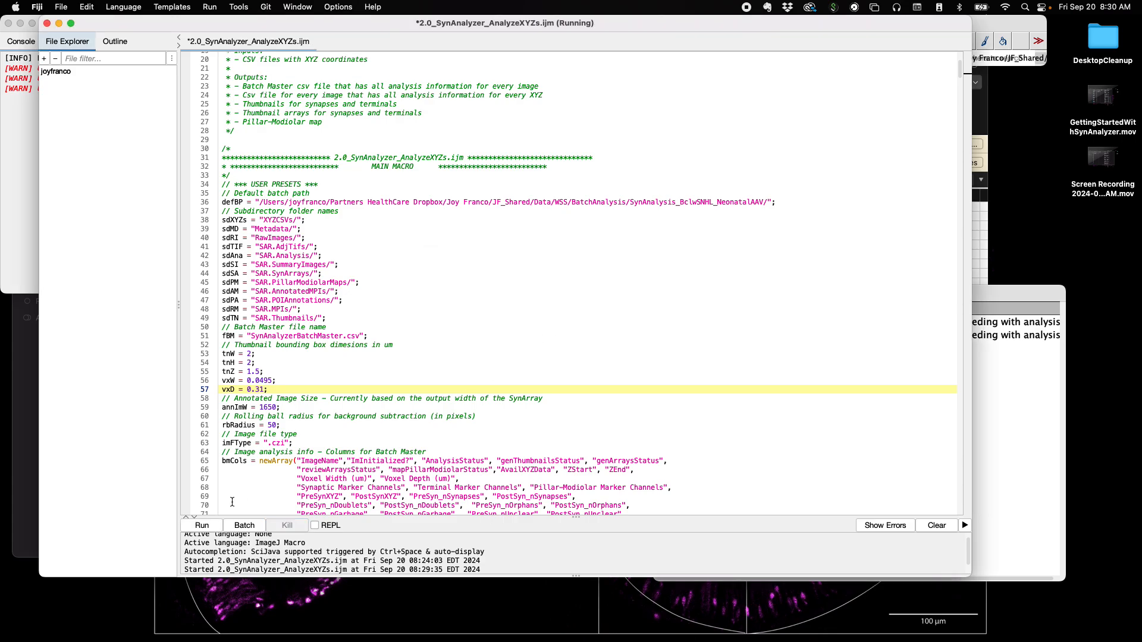
left_click(193, 527)
left_click(685, 250)
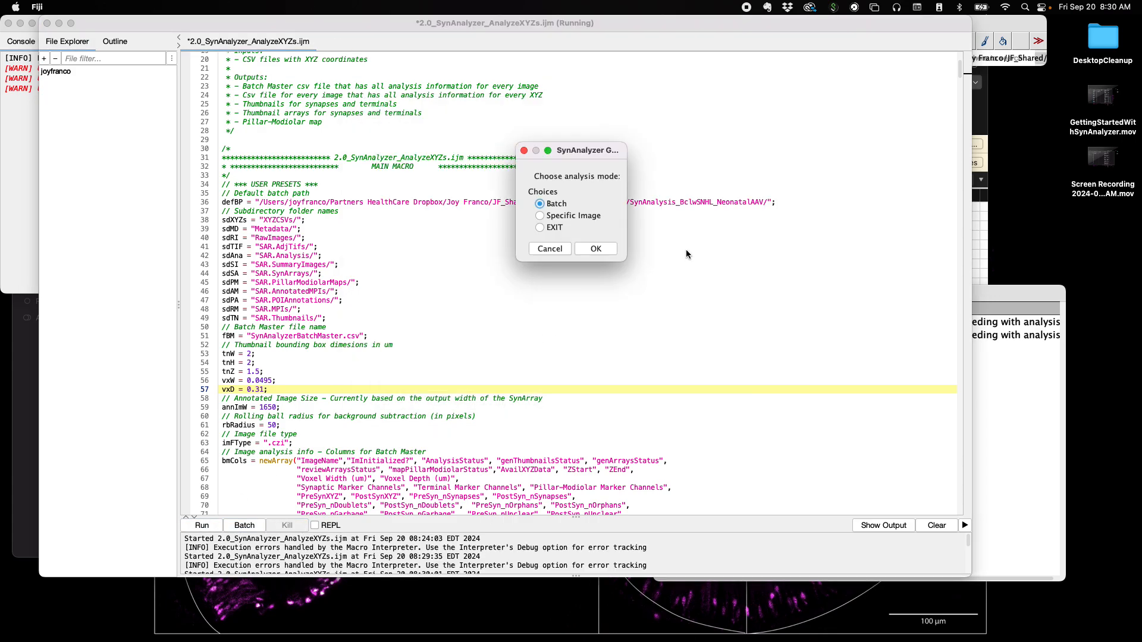
left_click(589, 217)
left_click(595, 249)
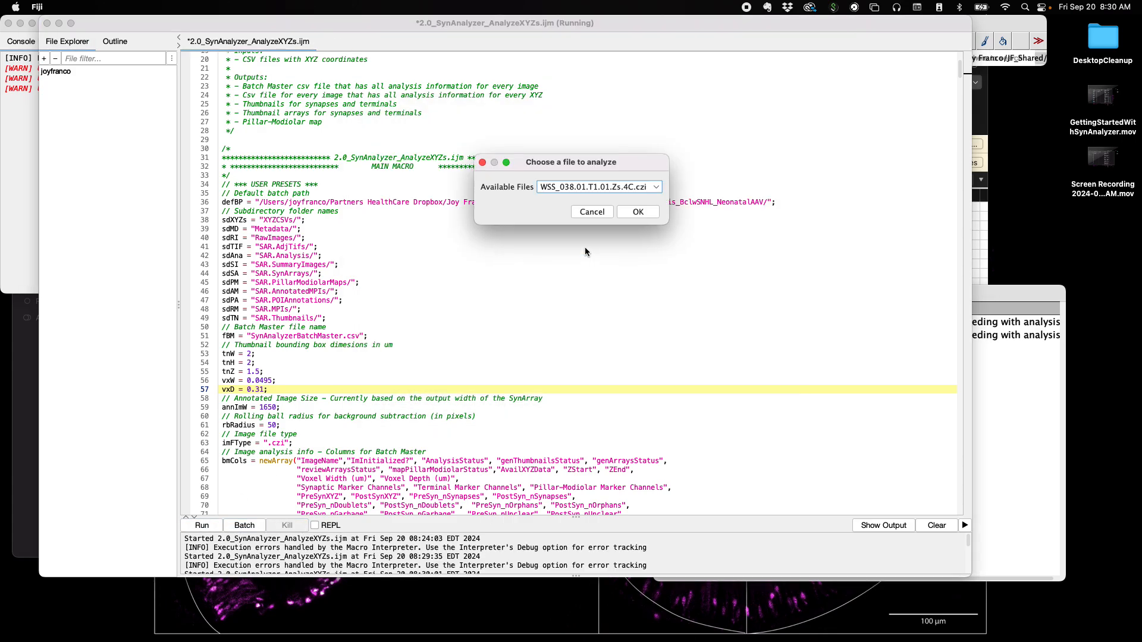
Submit WSS_038.02.T3.01.Zs.4C.czi as the file to analyze and answer Yes to repeating its initialization.
left_click(600, 188)
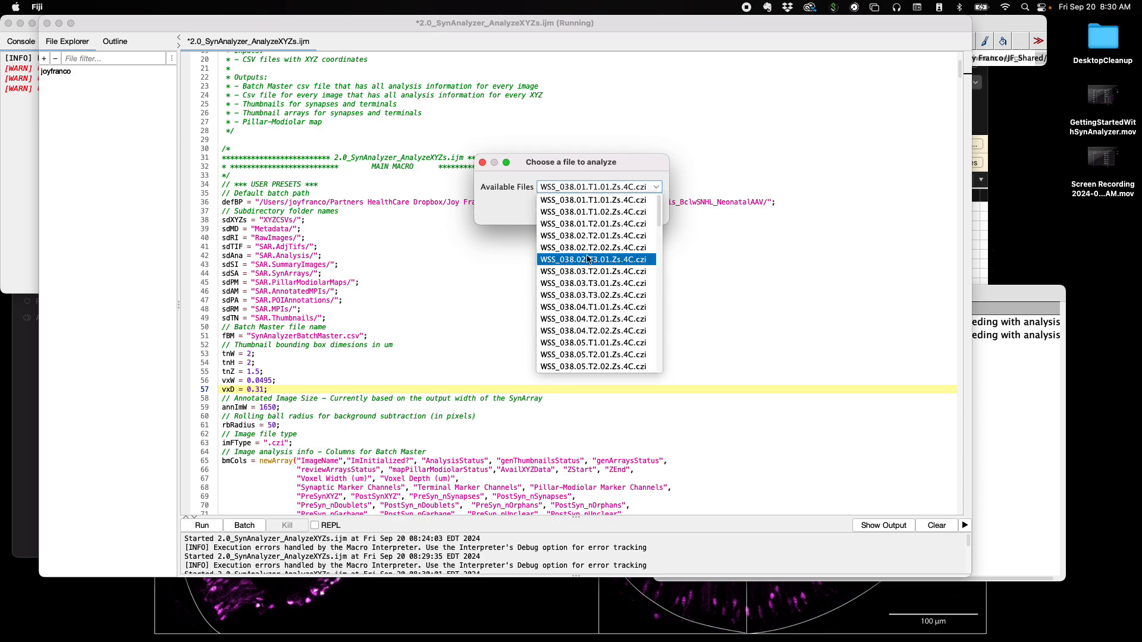
left_click(587, 259)
left_click(634, 212)
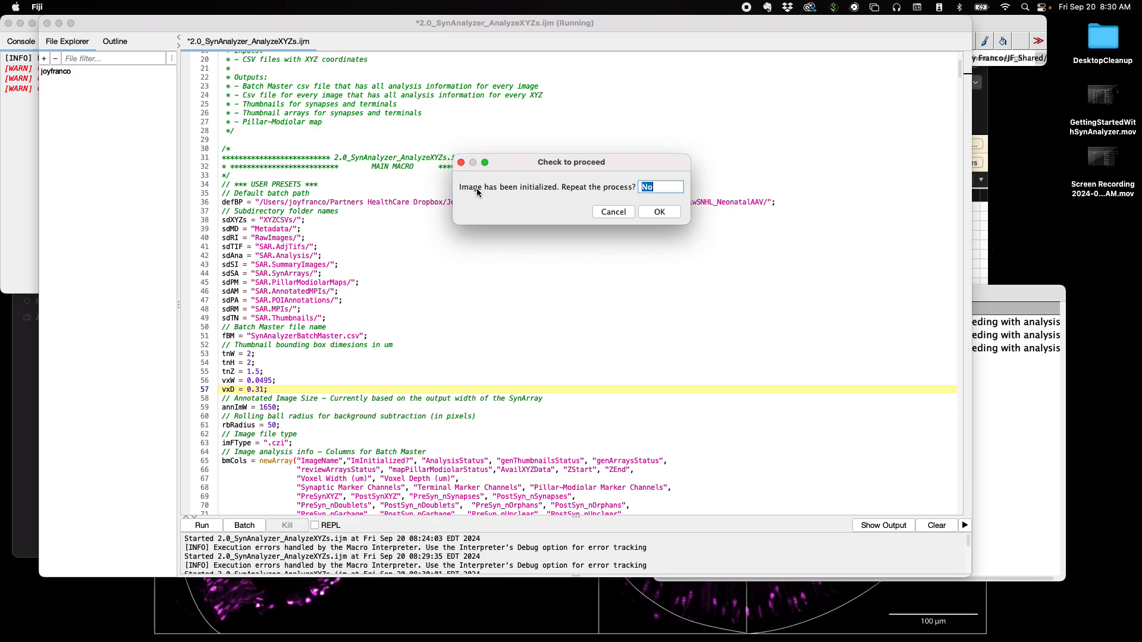
type("Yes")
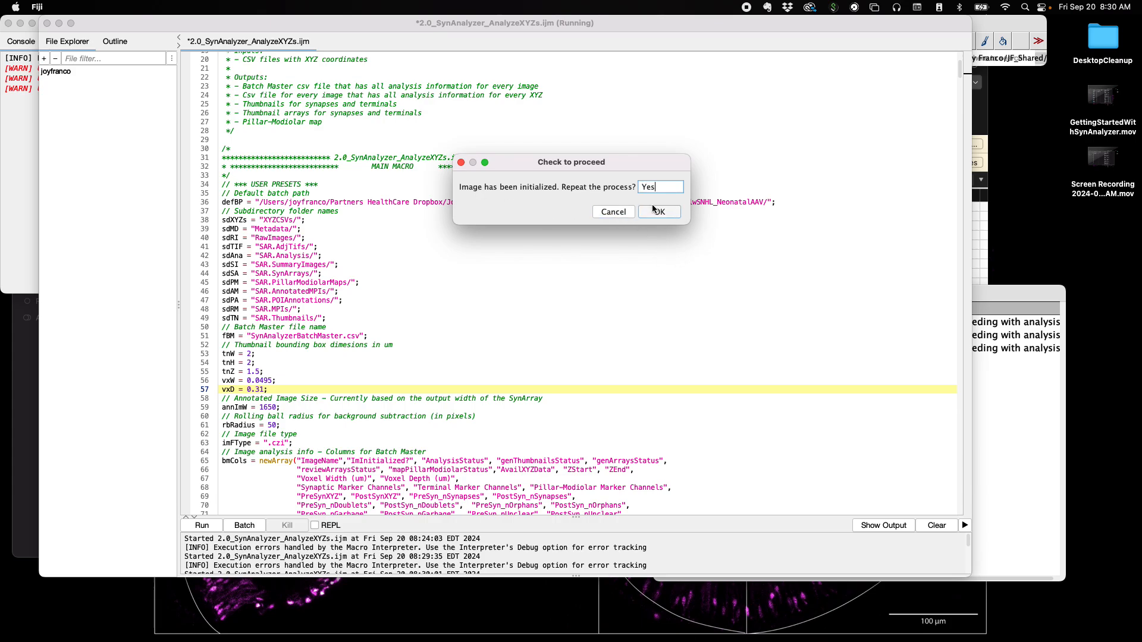
left_click(658, 212)
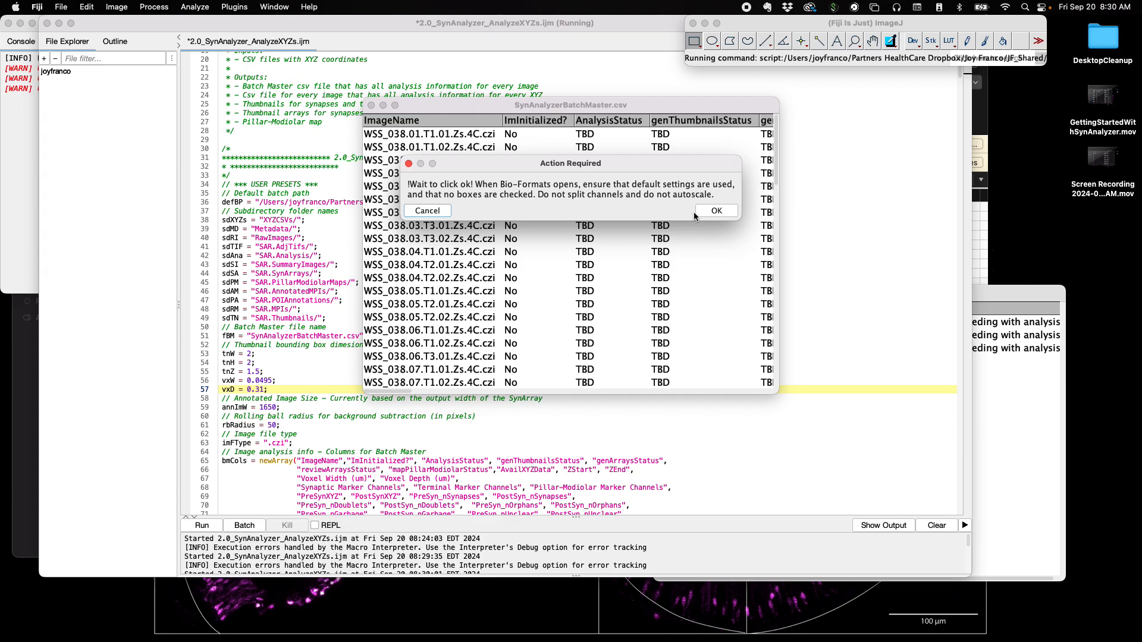
Import the image through Bio-Formats as a Hyperstack with default settings and no boxes checked, moving the adjustment prompt clear of the channel windows.
left_click(715, 212)
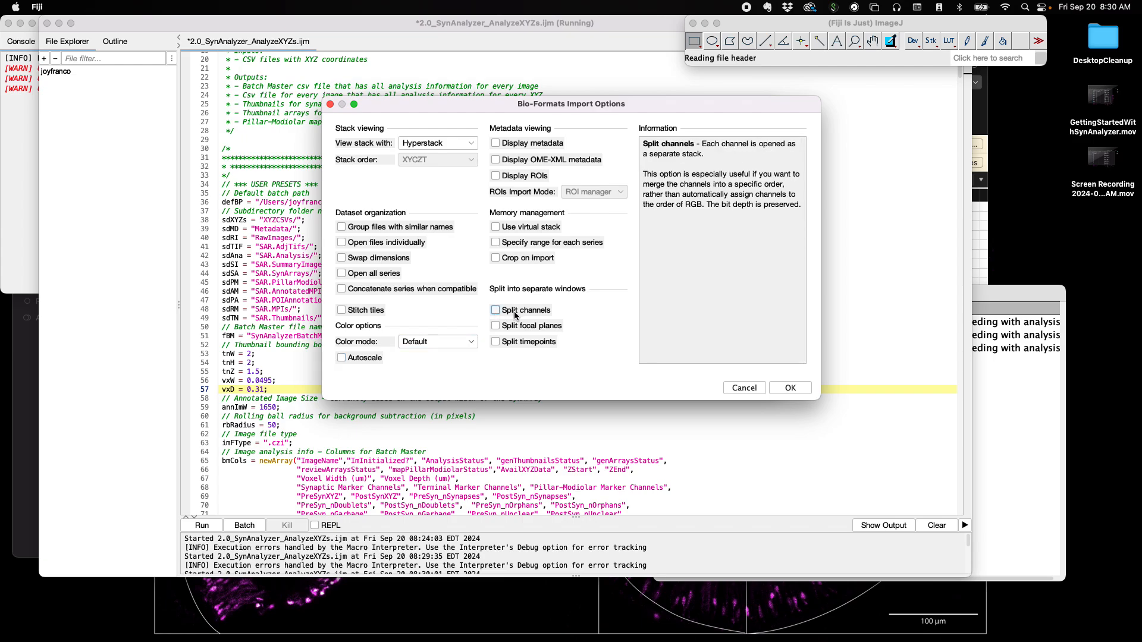
left_click(790, 388)
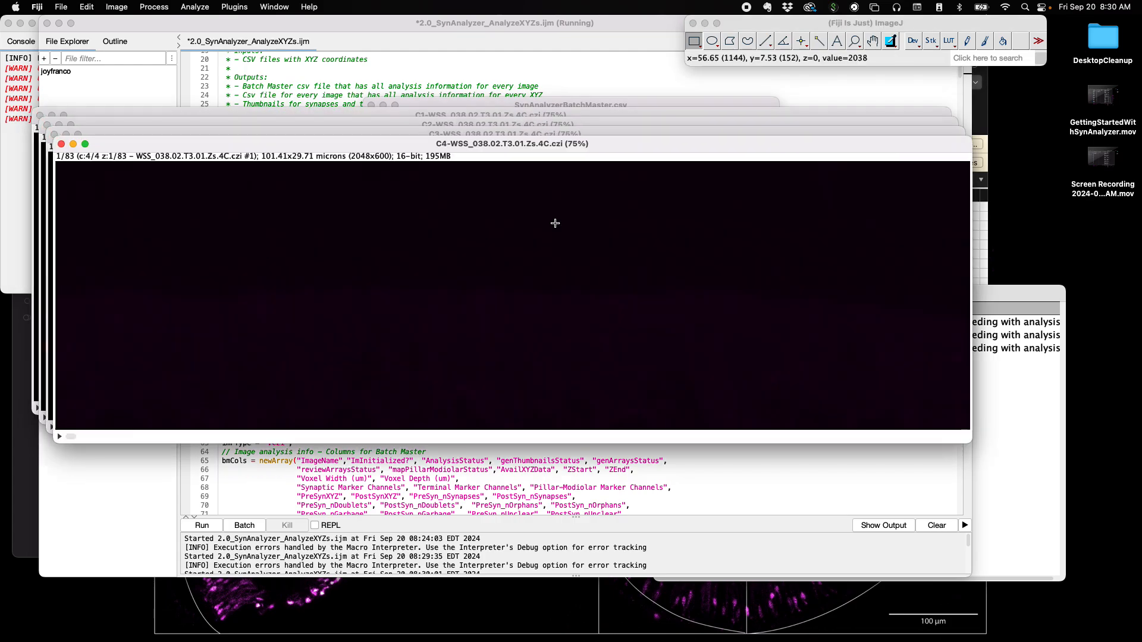
left_click_drag(512, 167, 373, 36)
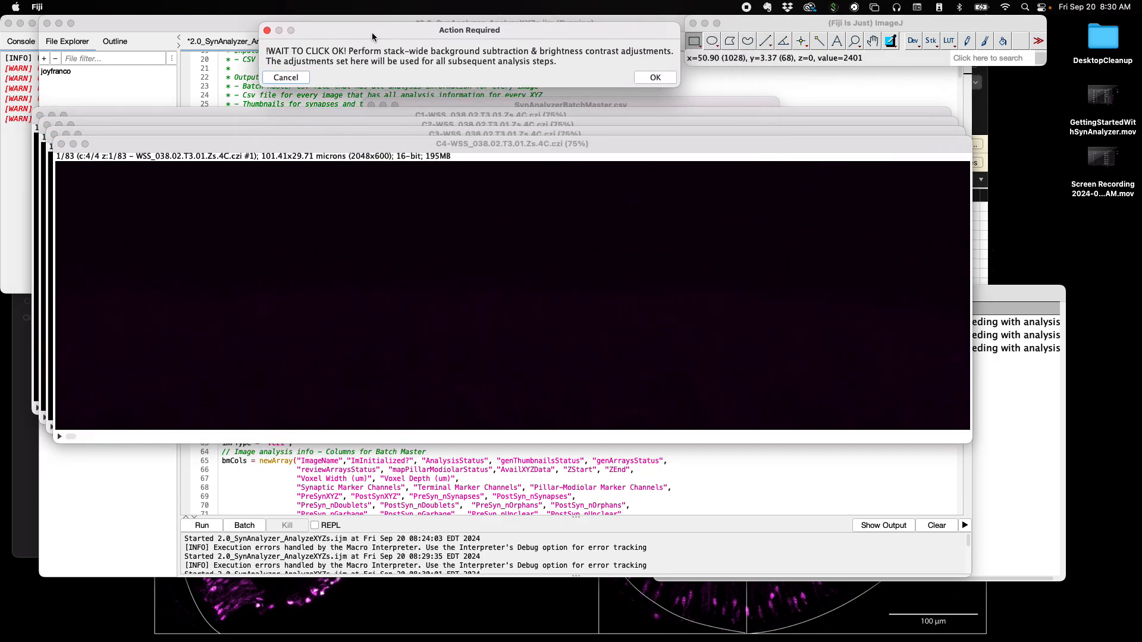
Open the Brightness/Contrast adjustment for the C4 channel stack and show its slice 26.
left_click(399, 144)
left_click_drag(399, 144, 425, 222)
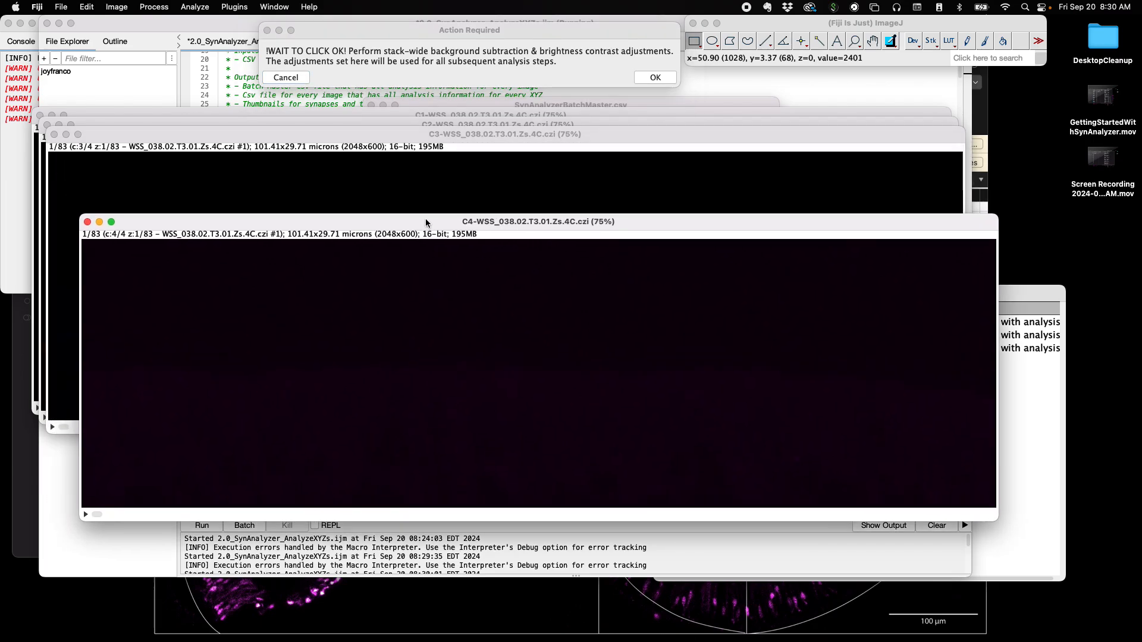
left_click_drag(97, 515, 391, 513)
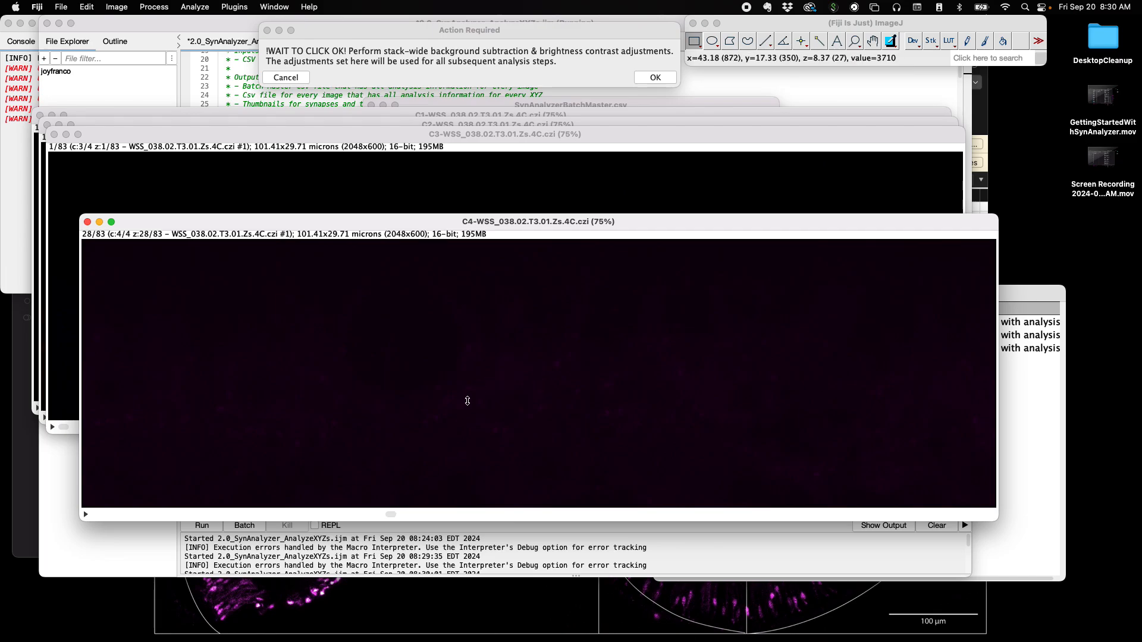
left_click(117, 7)
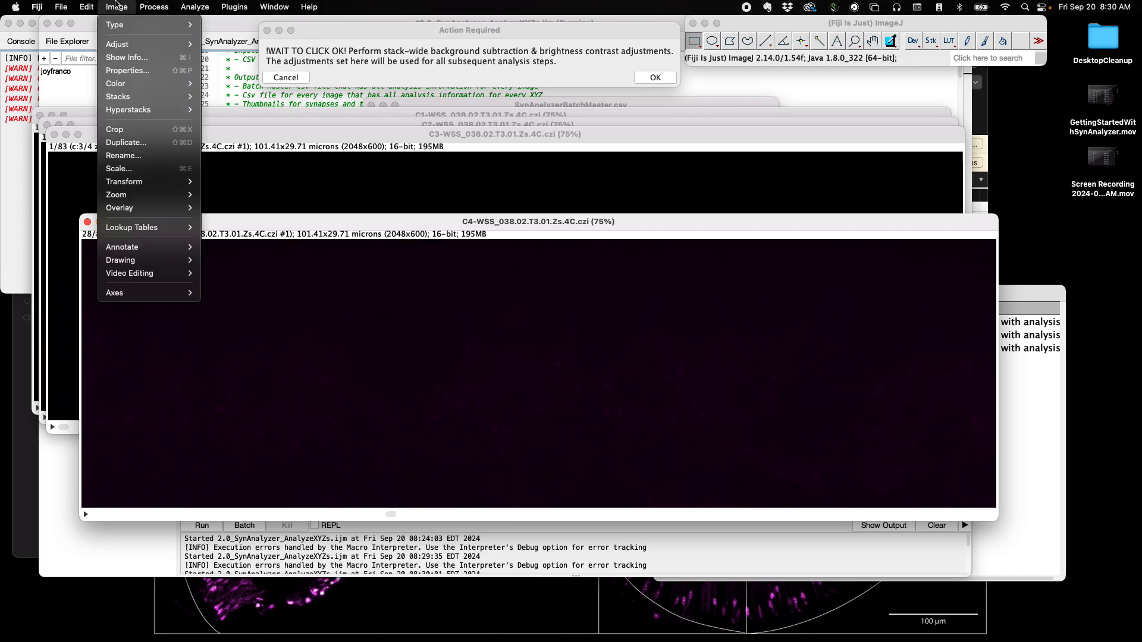
mouse_move(135, 44)
left_click(265, 45)
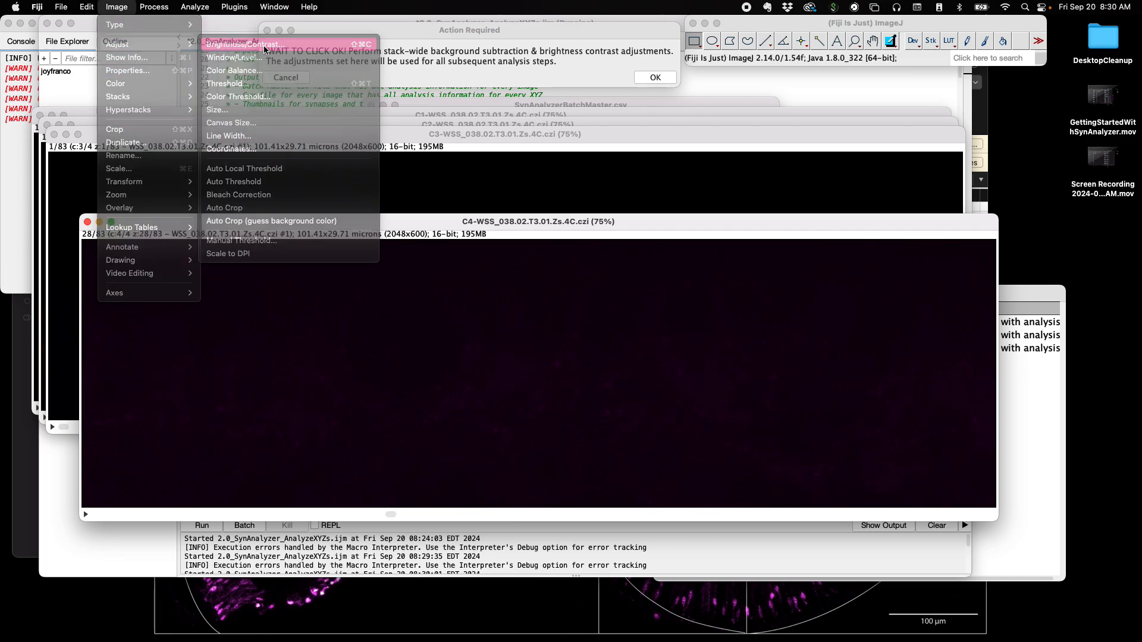
left_click_drag(1027, 125, 1075, 239)
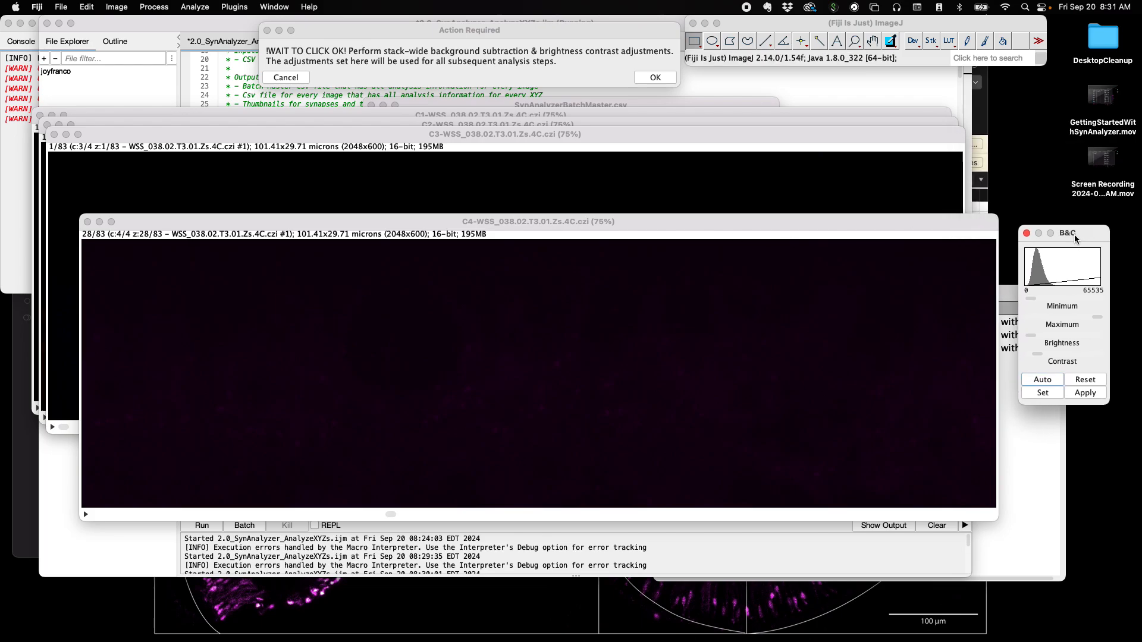
mouse_move(391, 515)
left_mouse_down()
mouse_move(491, 516)
mouse_move(368, 515)
left_mouse_up()
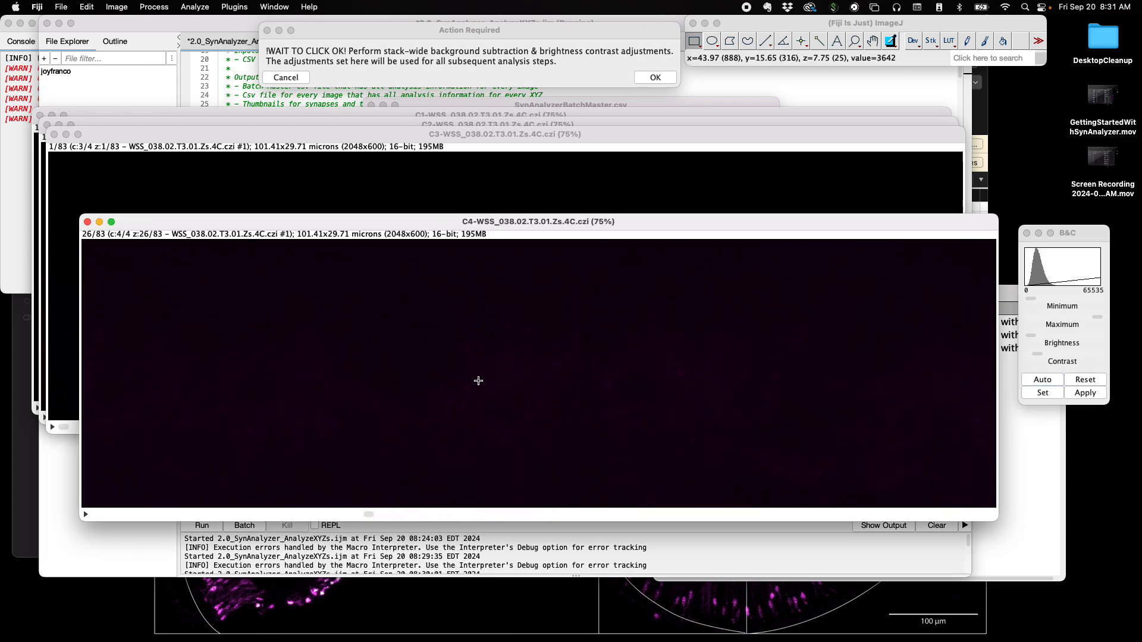
left_click(1071, 232)
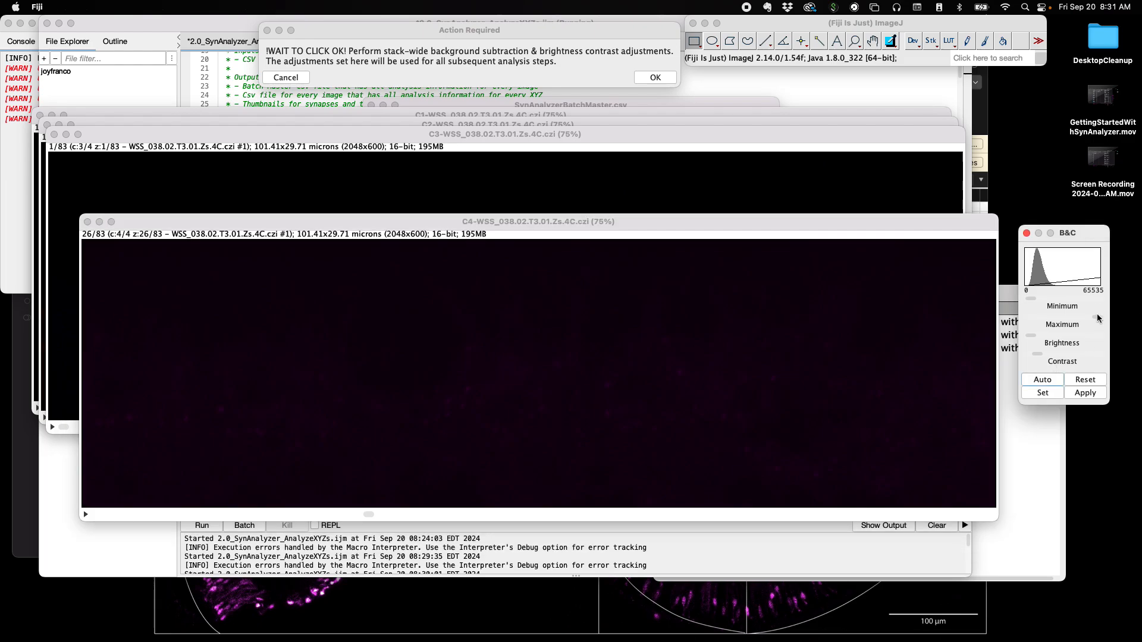
Try out a narrower display range on the C4 channel by adjusting its maximum, and reset it.
mouse_move(1098, 321)
left_mouse_down()
mouse_move(1079, 322)
mouse_move(1113, 326)
left_mouse_up()
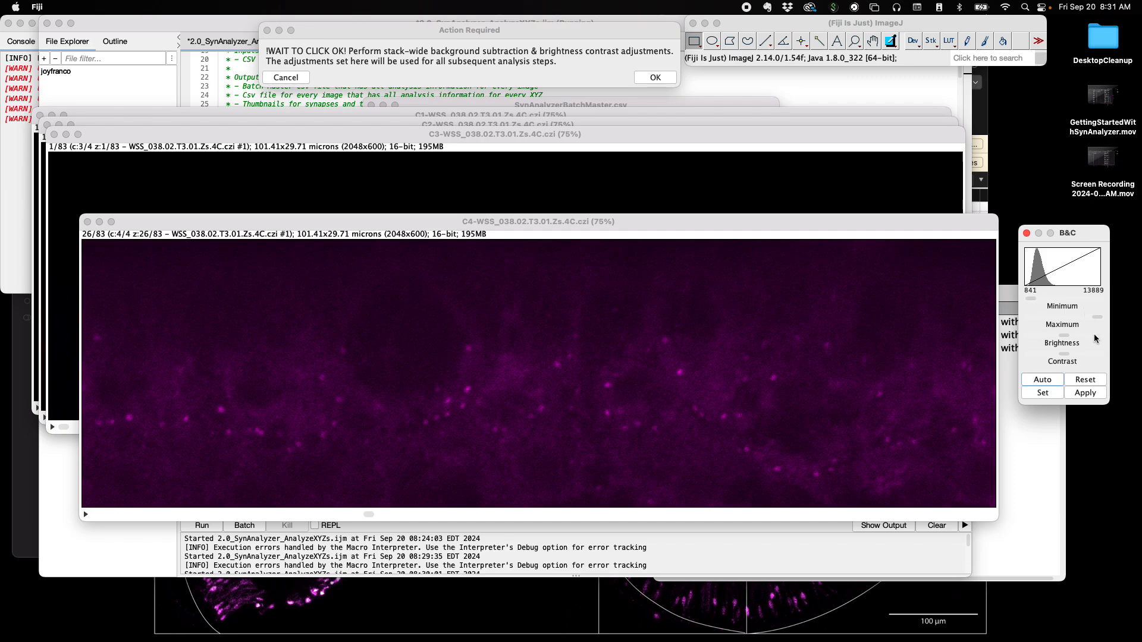
left_click(1091, 384)
left_click_drag(1097, 318, 1131, 329)
left_click(1076, 382)
Auto-adjust the C4 channel's brightness and contrast and apply the result to the entire stack.
left_click(1045, 380)
left_click(1103, 397)
left_click(620, 213)
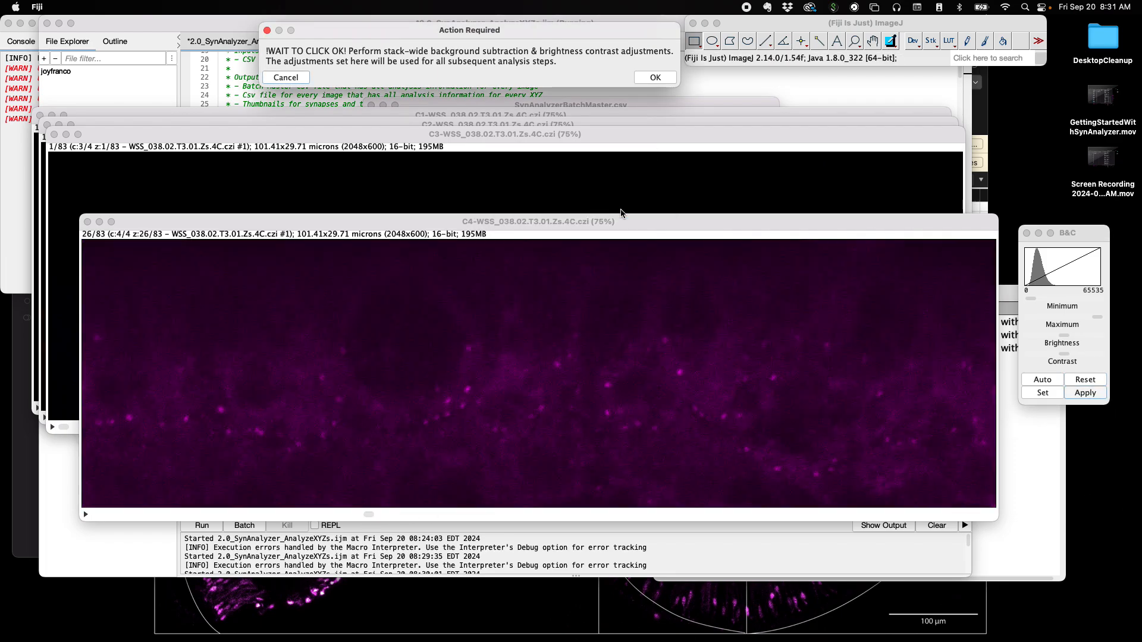
Subtract the background from all 83 slices of the C4 channel with a 50-pixel rolling ball radius and Preview enabled.
left_click(736, 27)
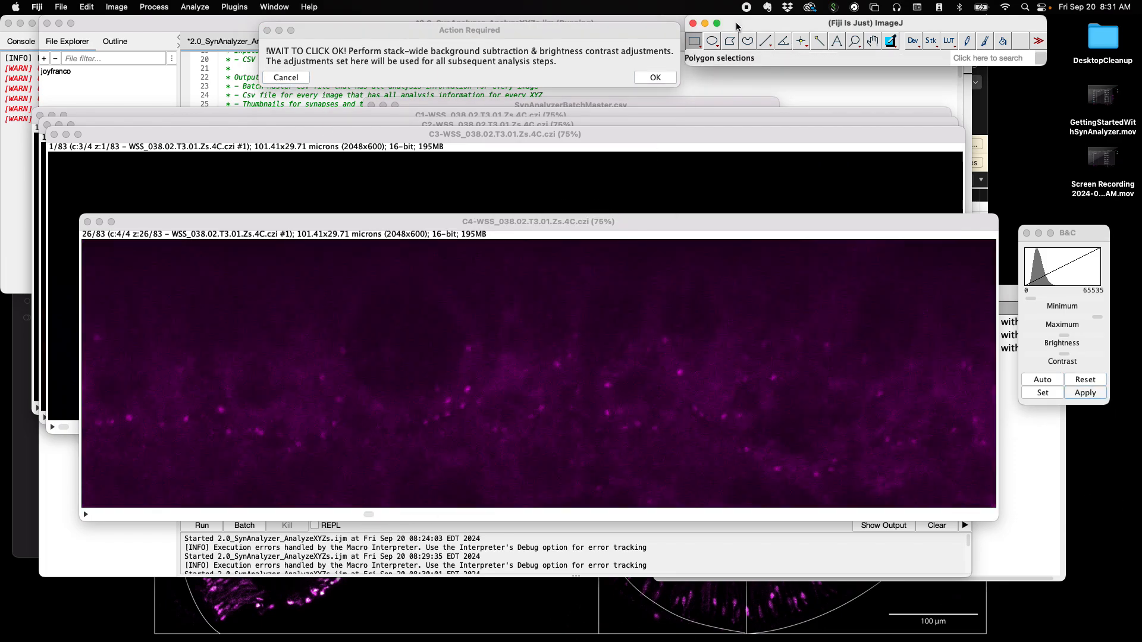
left_click(190, 7)
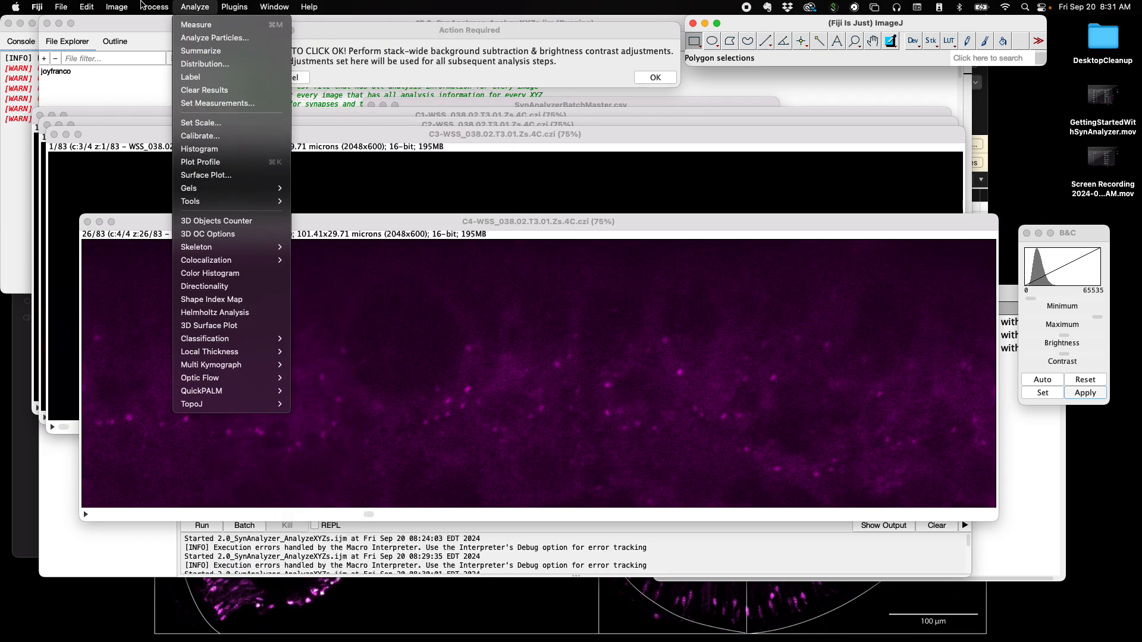
mouse_move(118, 8)
mouse_move(122, 44)
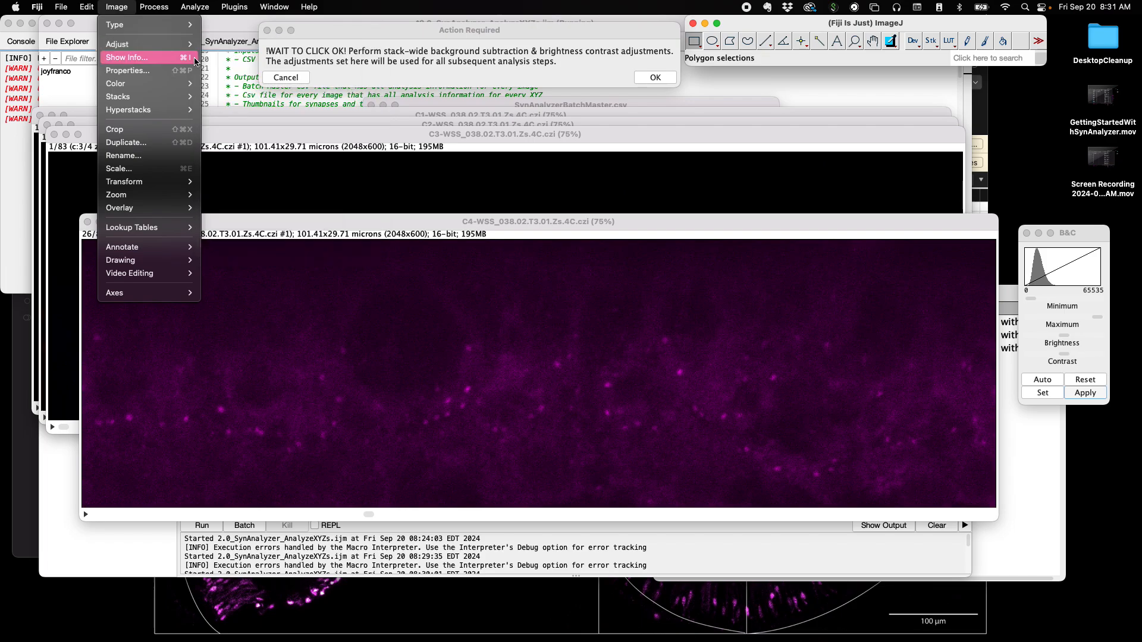
mouse_move(310, 6)
type("subtra")
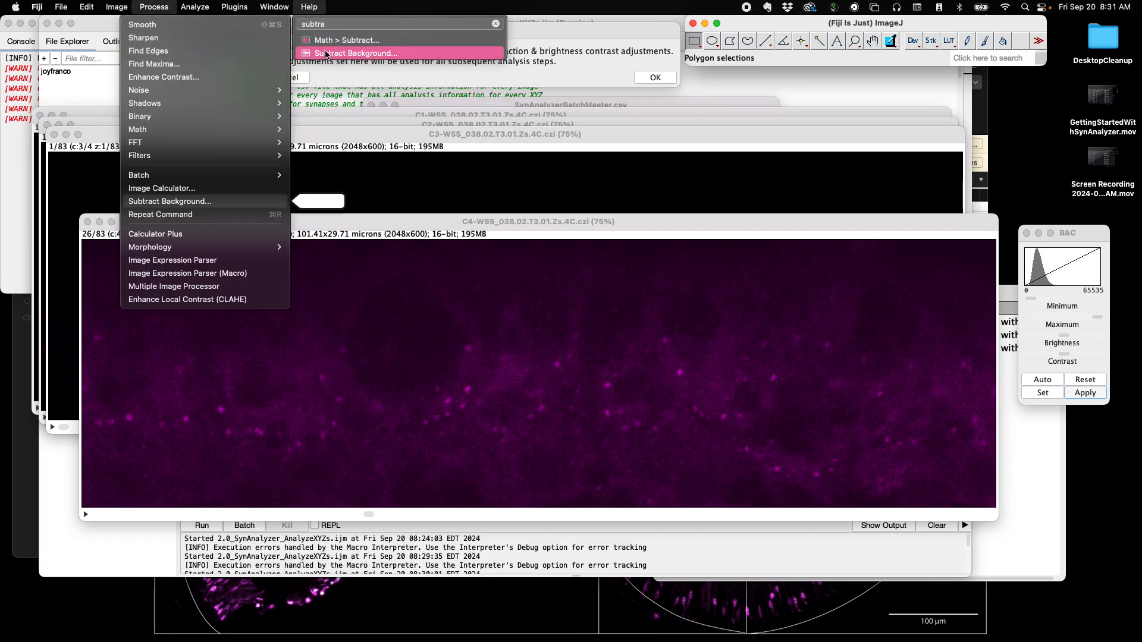
left_click(326, 54)
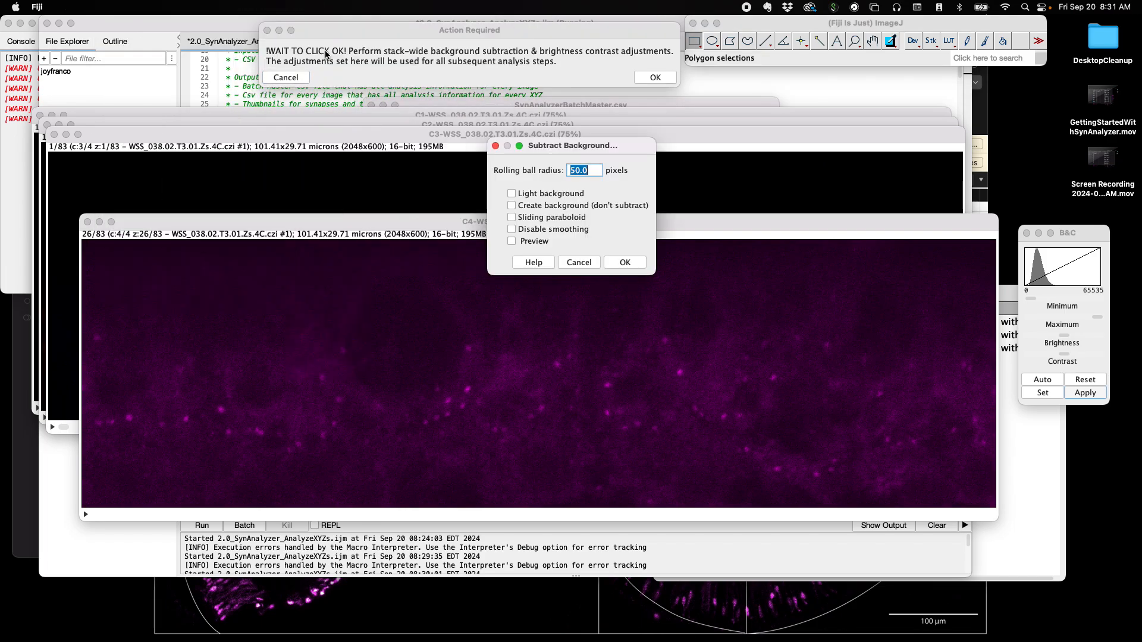
left_click(512, 241)
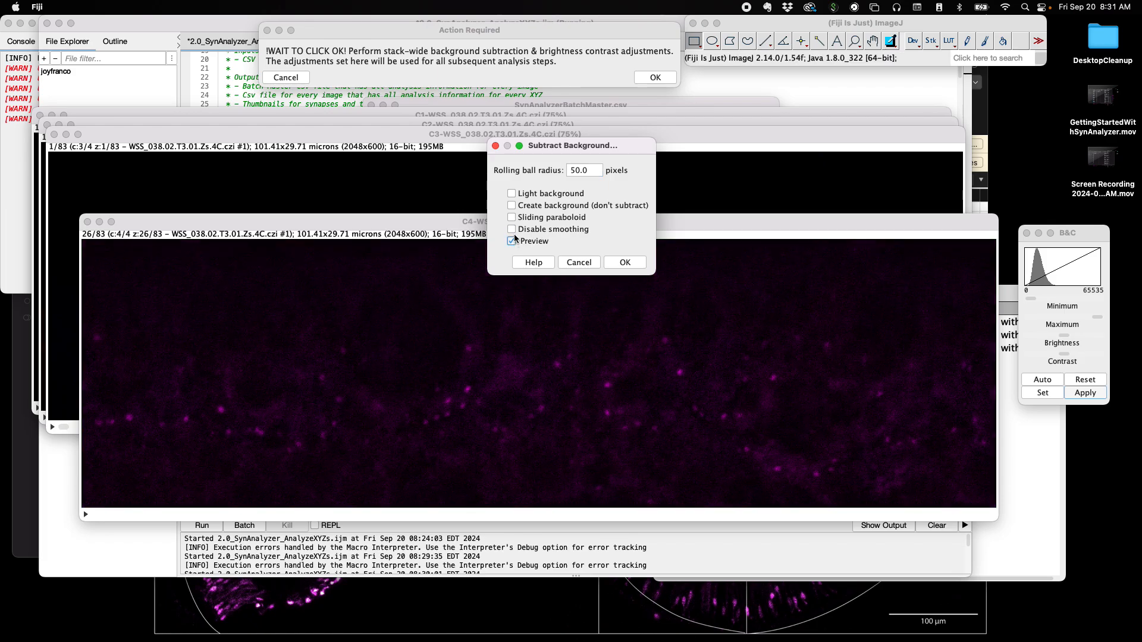
left_click(614, 258)
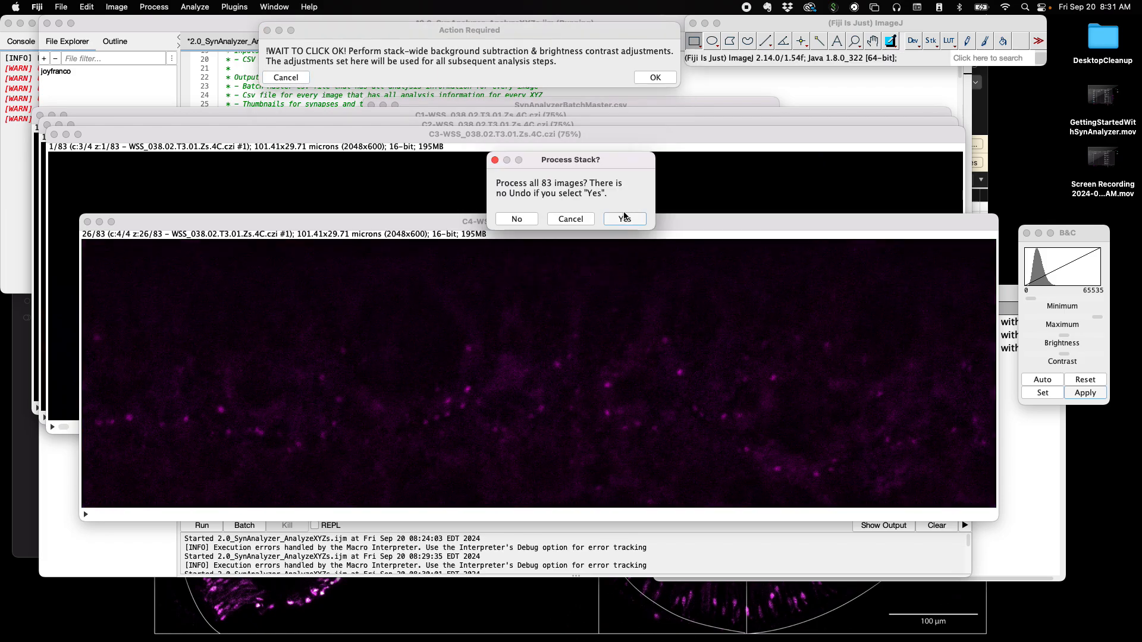
left_click(624, 219)
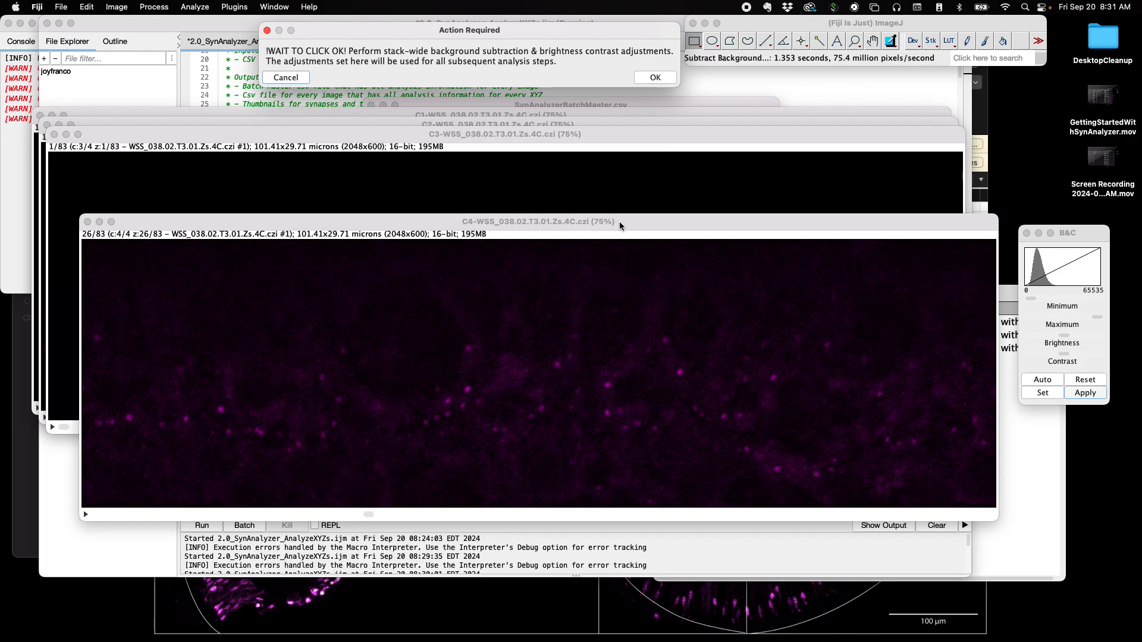
At slice 33 of the C3 channel, lower the display maximum to about 6714 and apply it to all 83 slices.
left_click(579, 140)
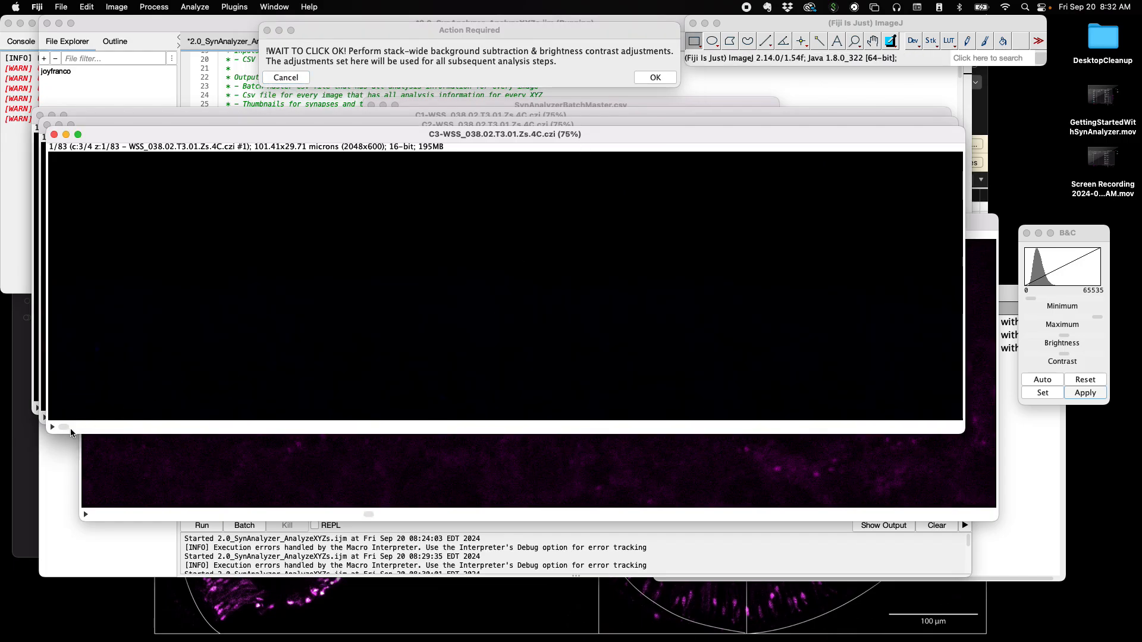
left_click(140, 432)
left_click_drag(140, 433, 409, 413)
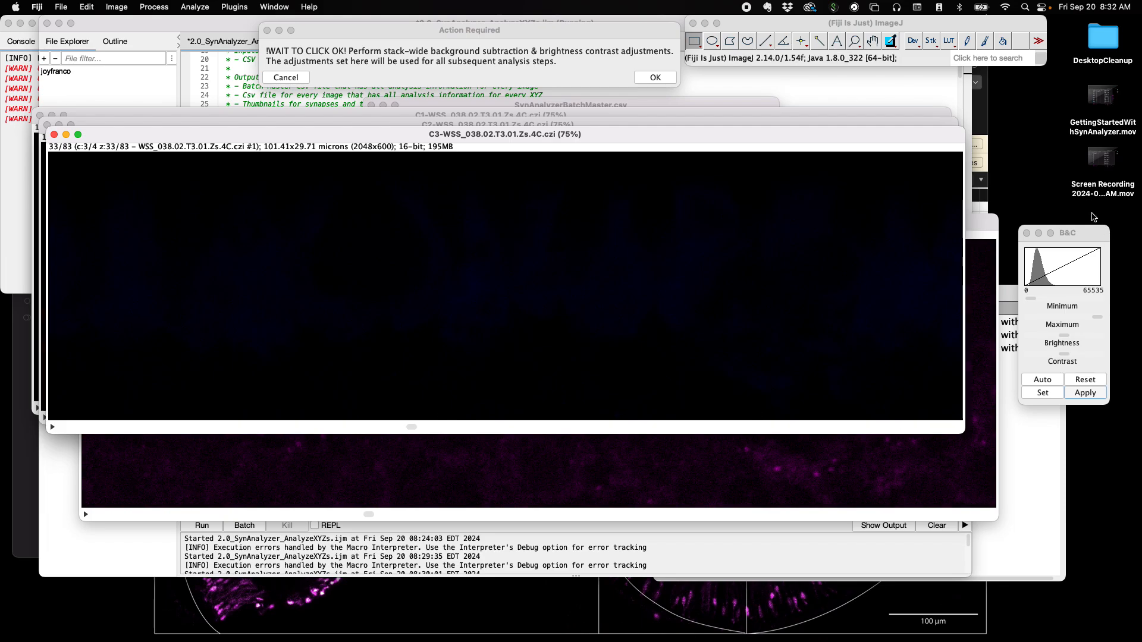
left_click(1084, 233)
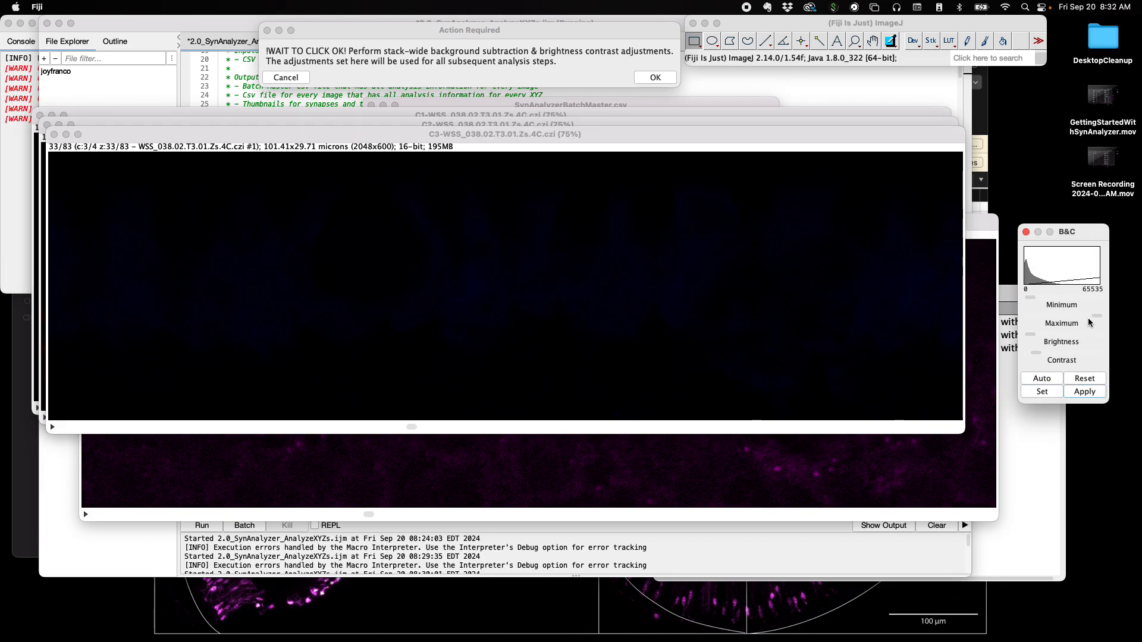
left_click_drag(1096, 320, 1067, 320)
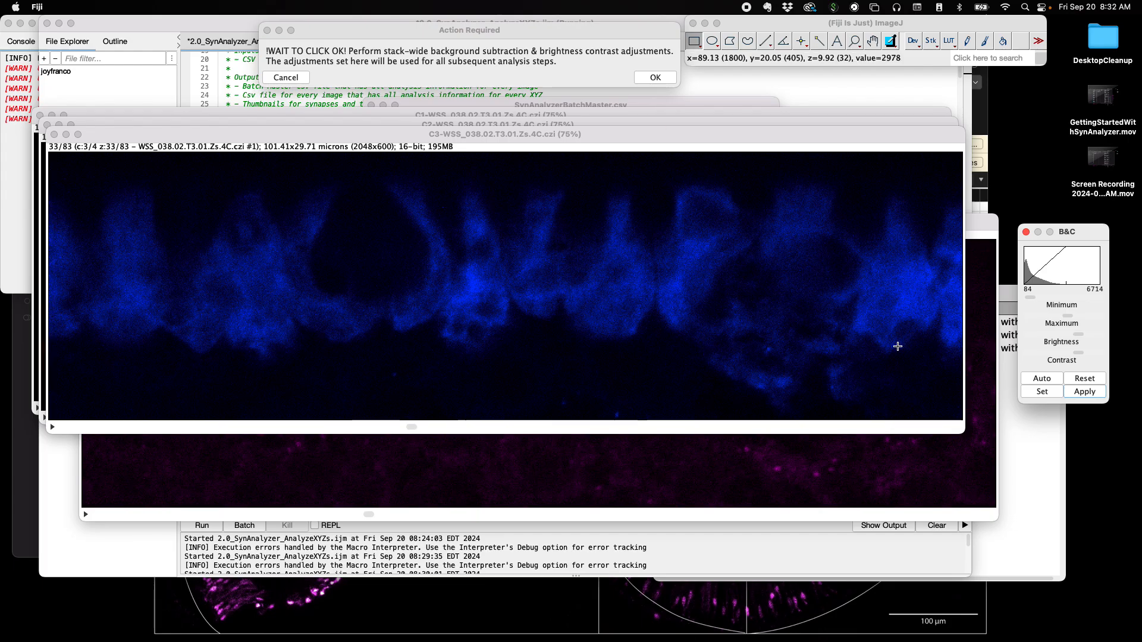
left_click(1084, 392)
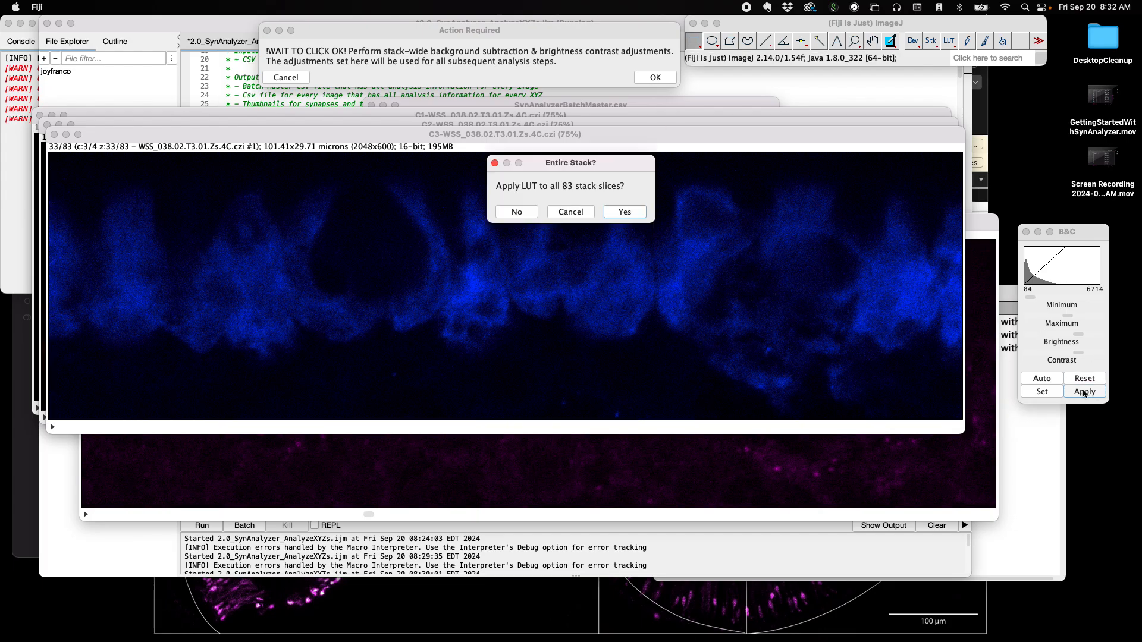
left_click(623, 212)
At slice 15 of the C2 channel, lower the display maximum to about 17783 and apply it to all 83 slices.
left_click_drag(629, 138, 641, 266)
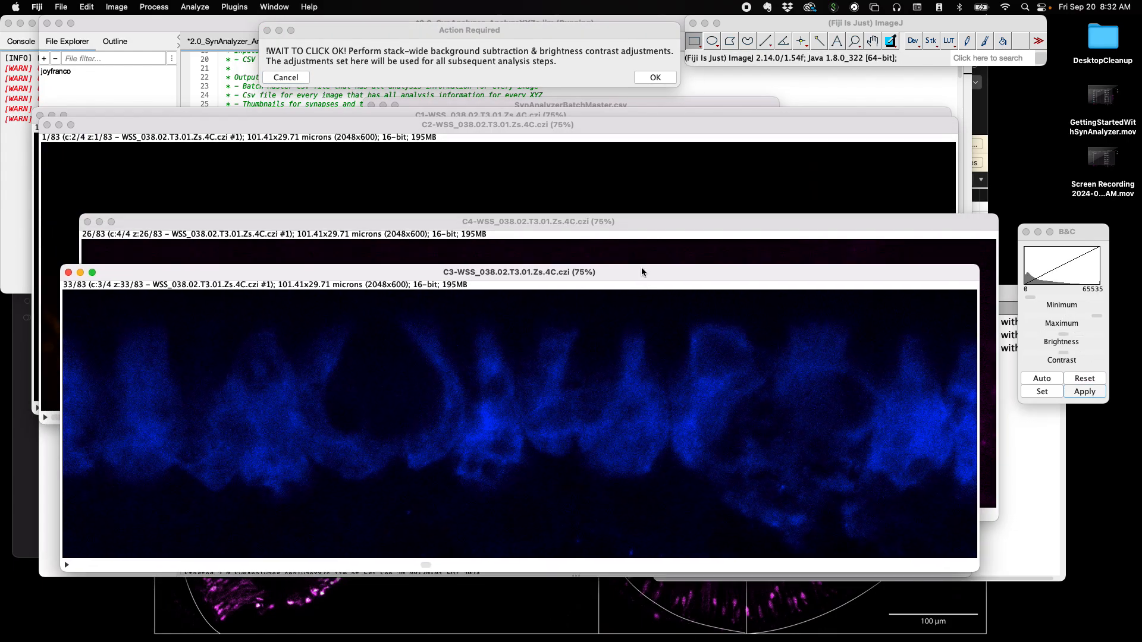
left_click(616, 124)
left_click_drag(56, 417, 207, 416)
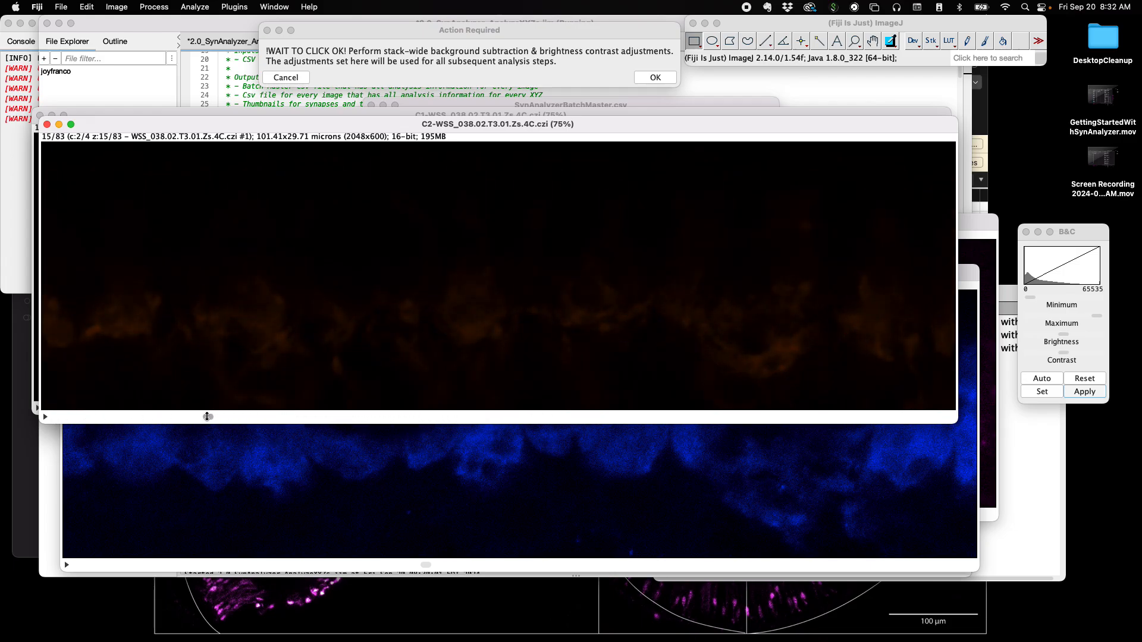
left_click(1093, 242)
left_click_drag(1097, 317, 1083, 319)
left_click(1075, 396)
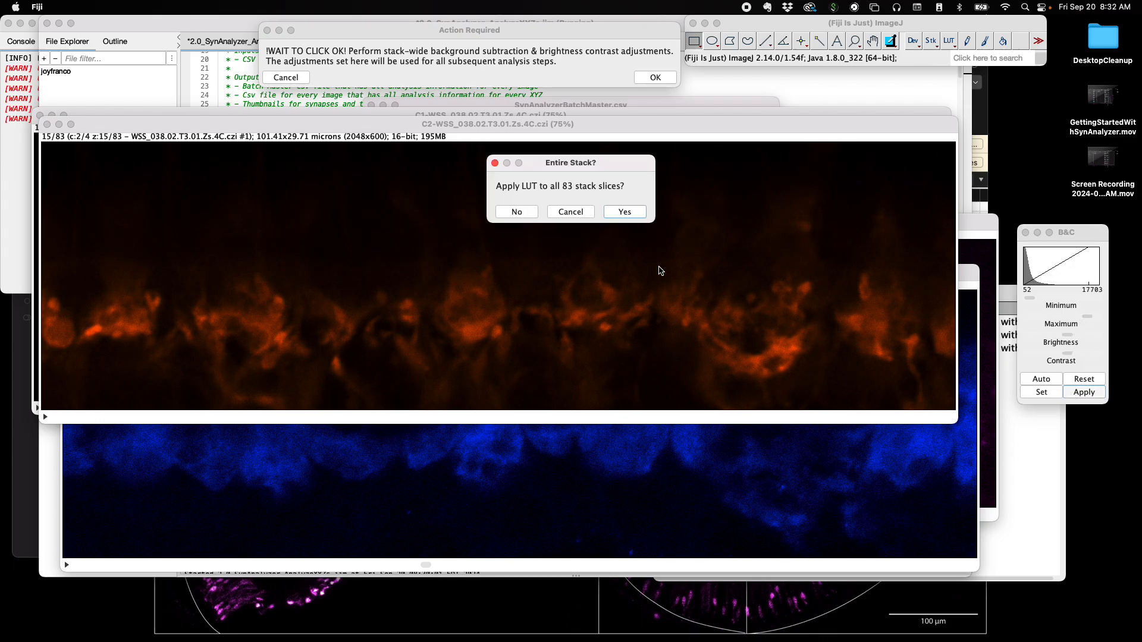
left_click(609, 215)
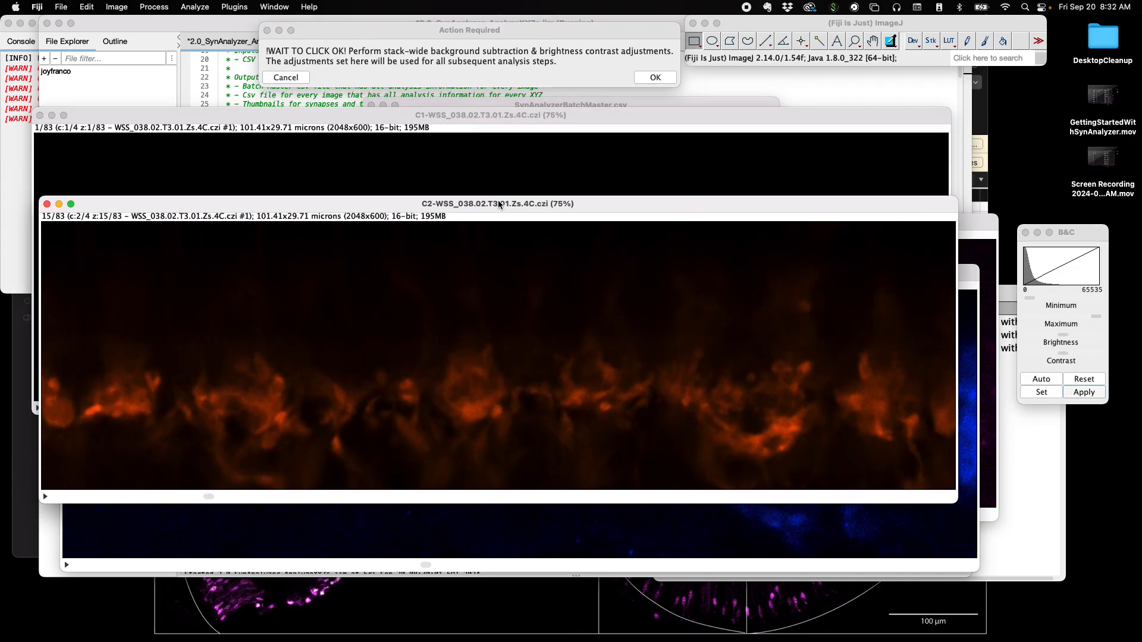
At slice 28 of the C1 channel, reset the display range and apply it to all 83 slices.
left_click(487, 113)
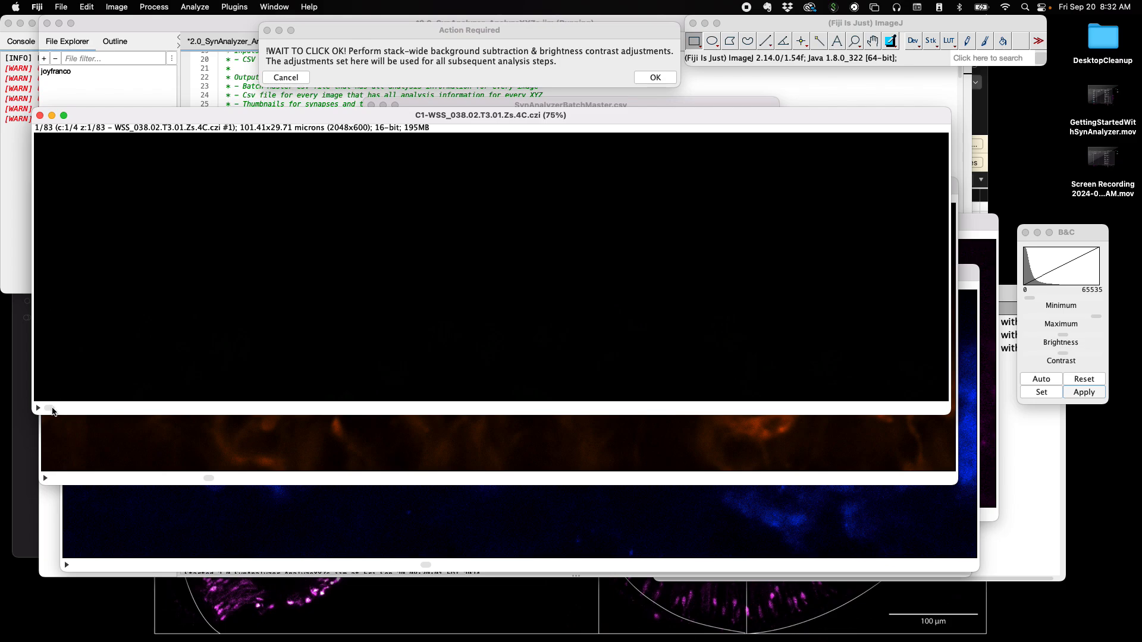
left_click_drag(54, 408, 346, 407)
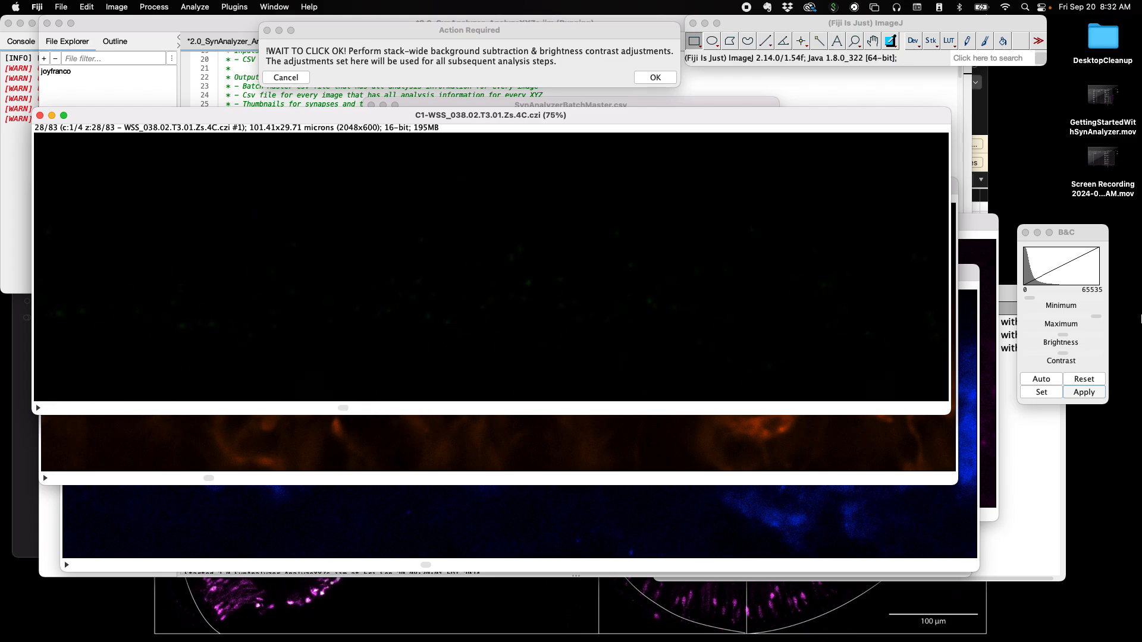
left_click(1077, 233)
left_click(1081, 379)
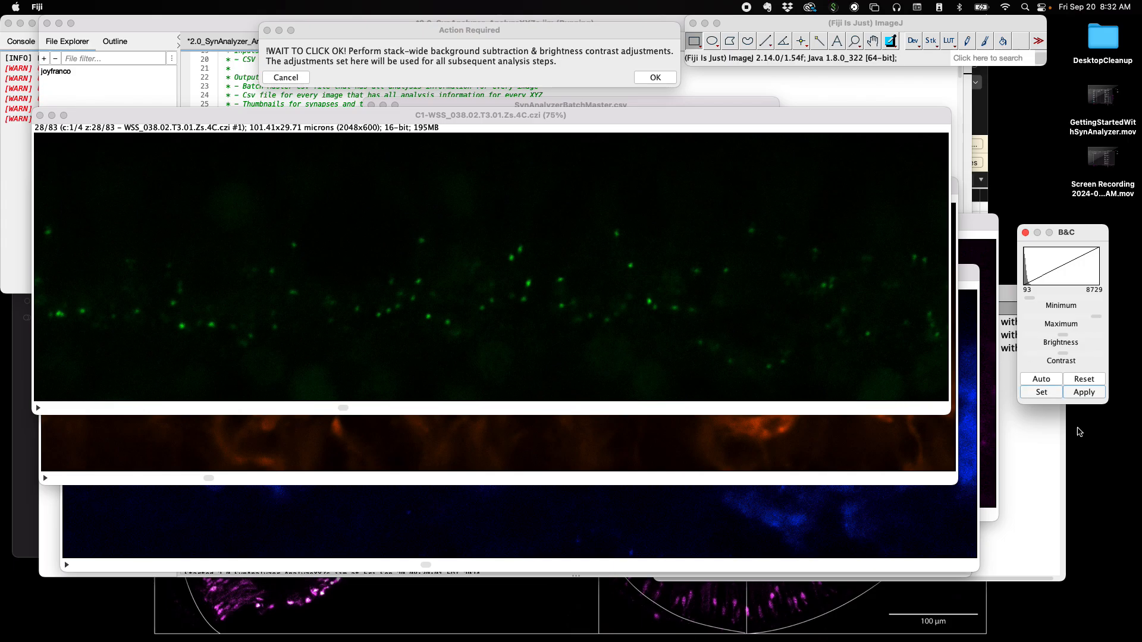
left_click(1093, 393)
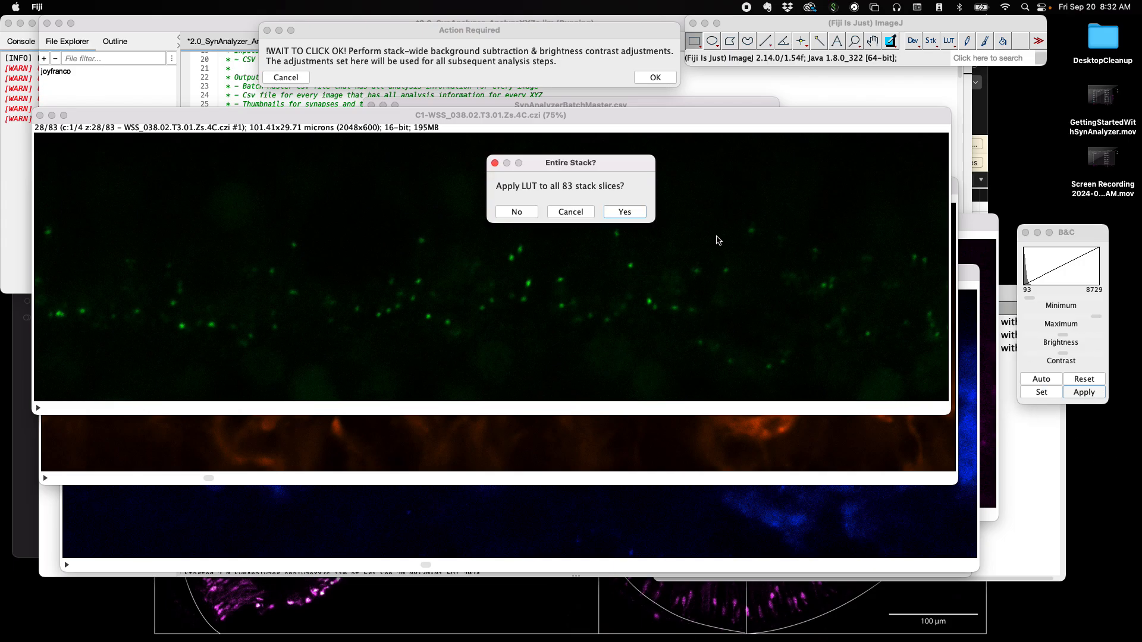
left_click(624, 218)
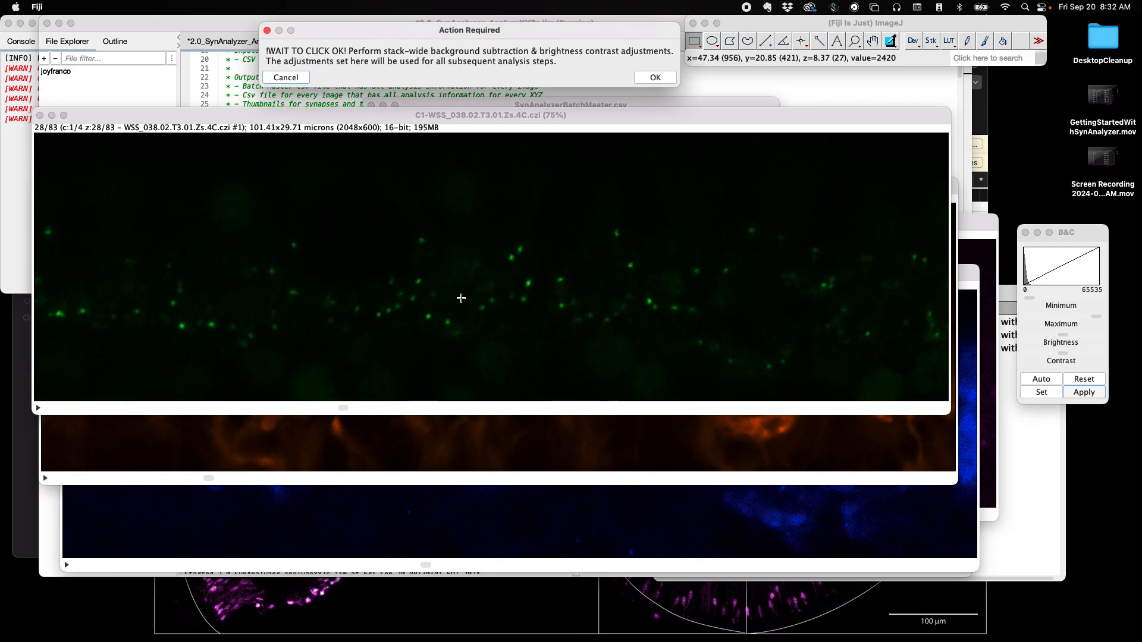
Continue the macro with slices 1 to 83 as the analysis region and confirm that the XYZ points match the image.
left_click(645, 76)
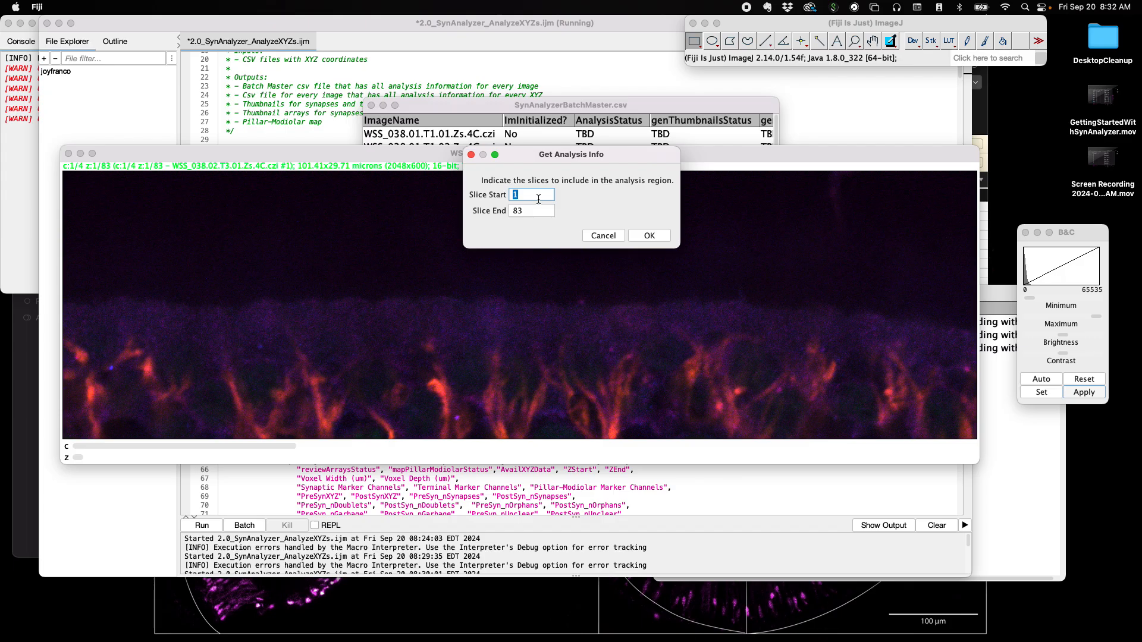
left_click(650, 236)
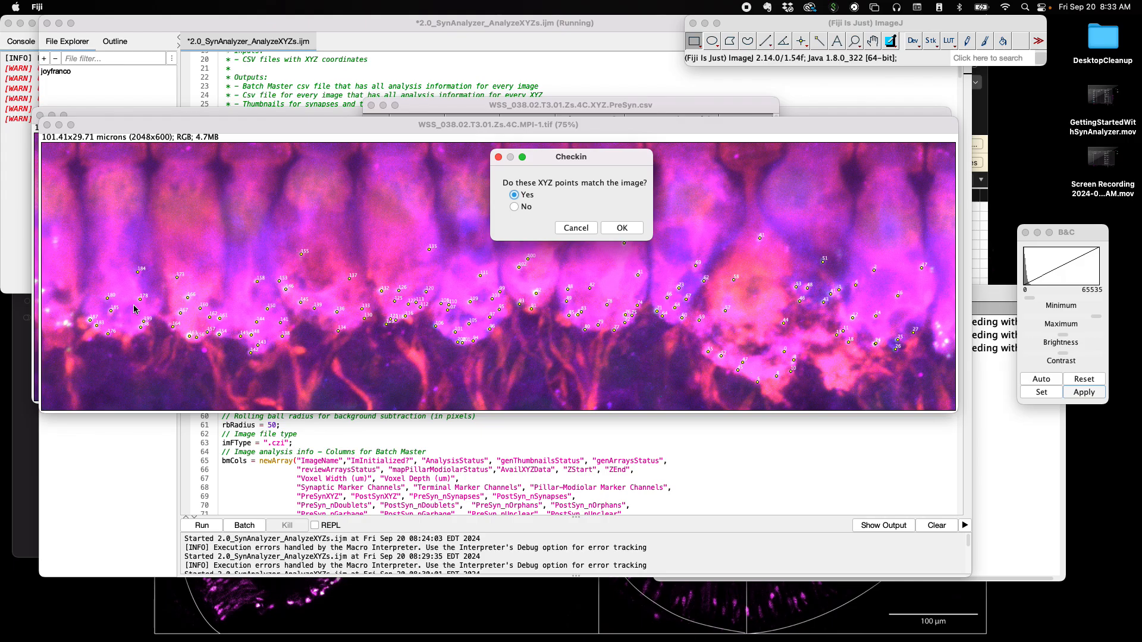
left_click(622, 229)
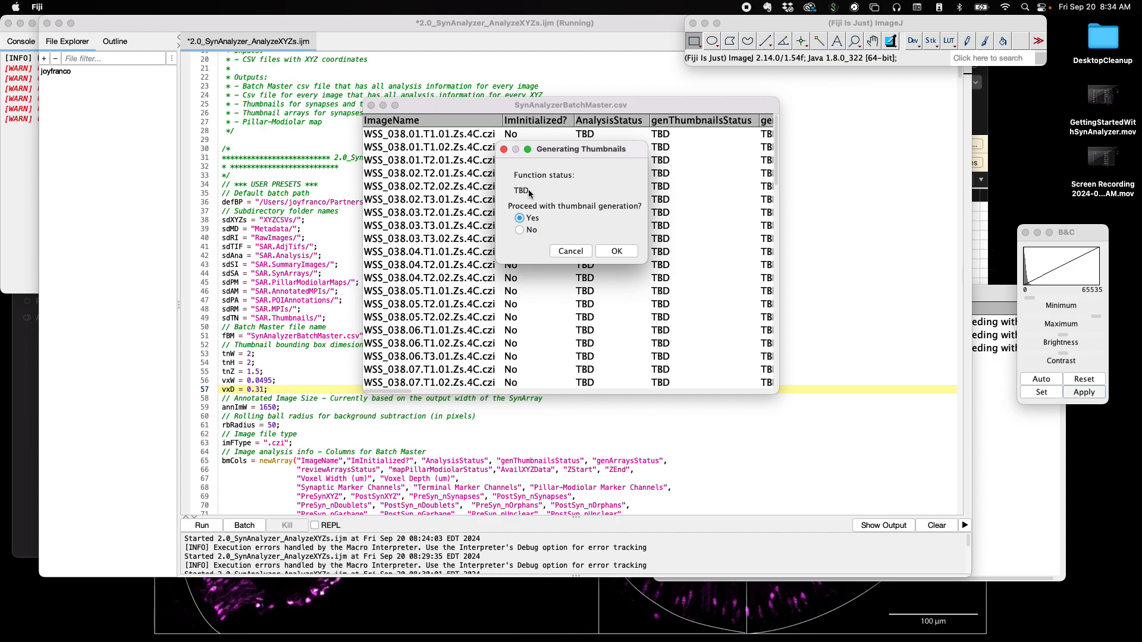
Proceed with thumbnail generation, using a small upright rectangle around the cells left of the image's centre as the included region.
left_click(616, 252)
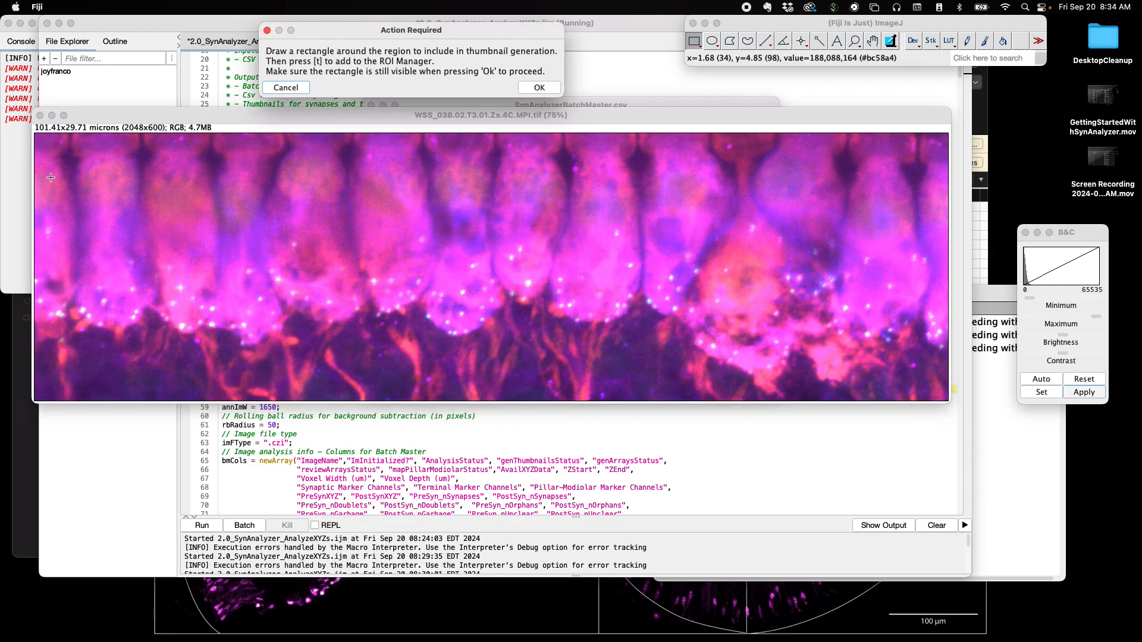
left_click_drag(36, 135, 948, 400)
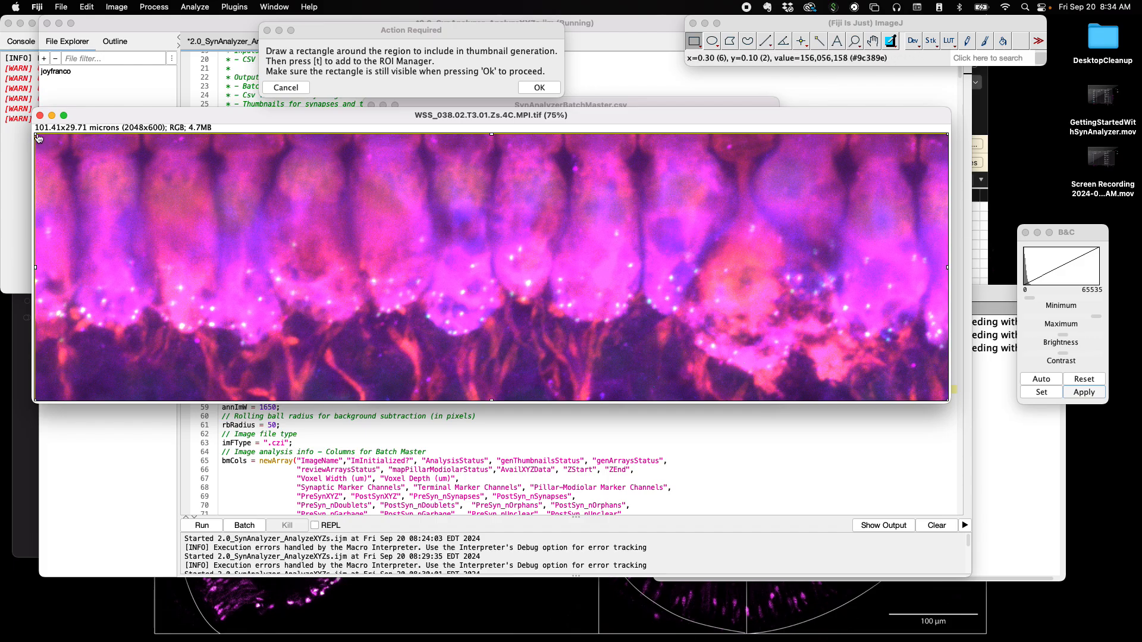
left_click_drag(61, 149, 270, 209)
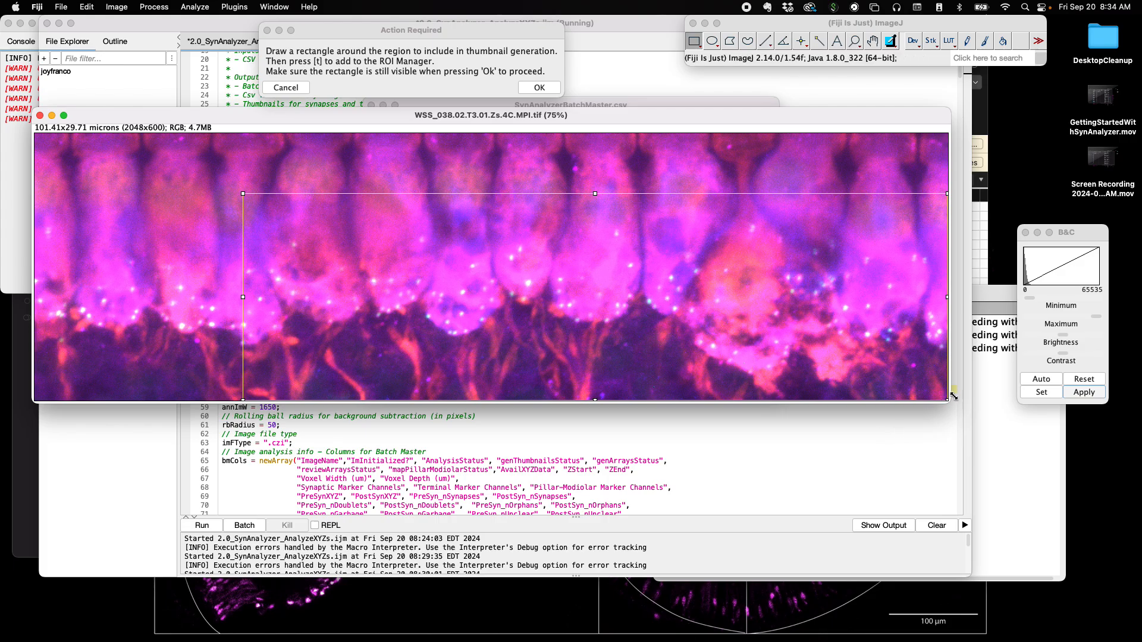
left_click_drag(947, 401, 1056, 542)
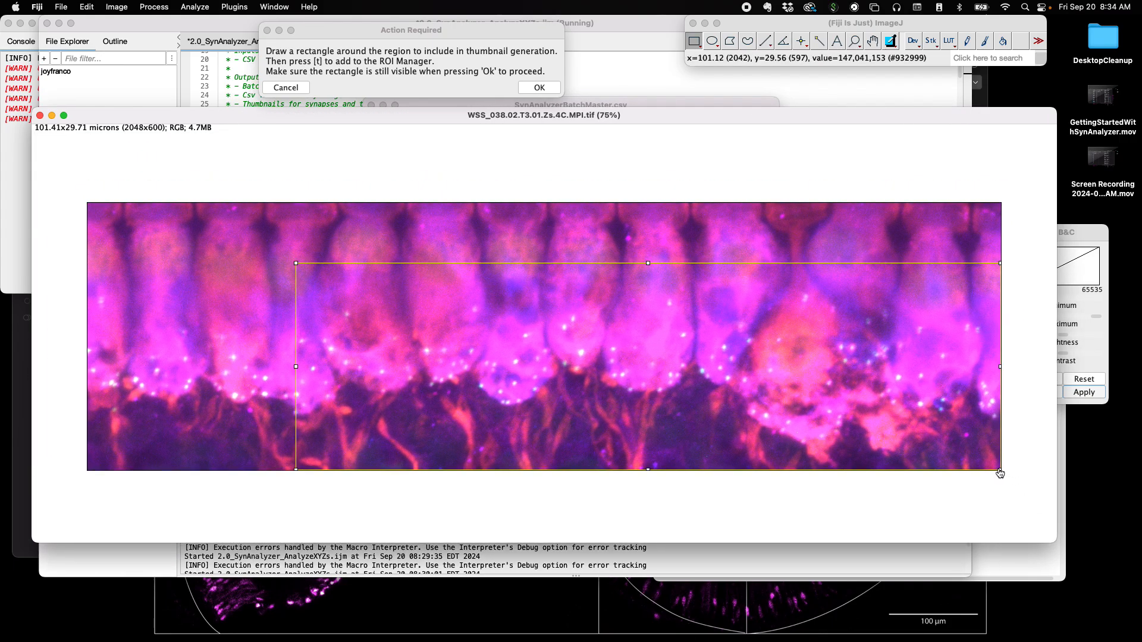
left_click_drag(999, 472, 433, 423)
left_click_drag(404, 364, 426, 329)
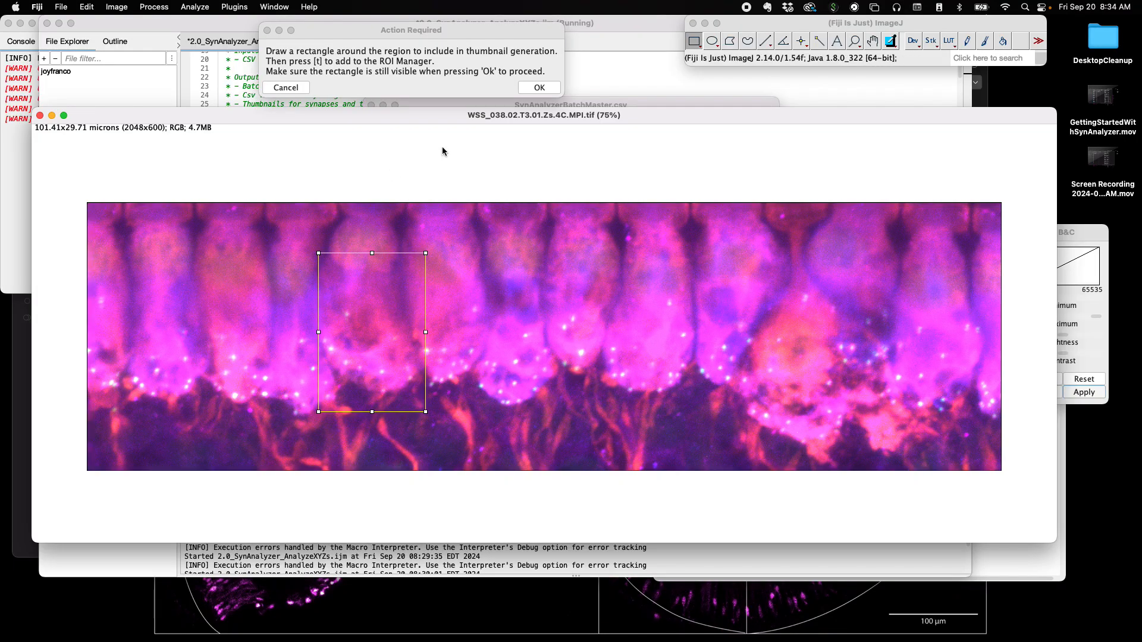
left_click(539, 88)
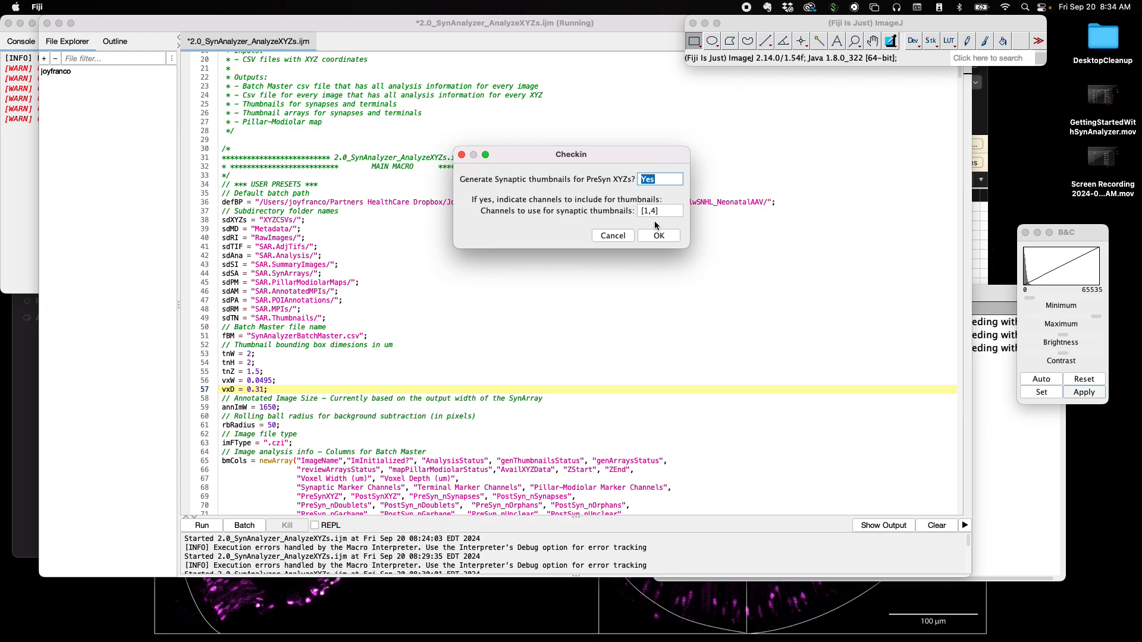
Generate the Synaptic and Terminal thumbnails and arrays for the PreSyn XYZs, using channels [1,4] for the synaptic thumbnails.
left_click(659, 235)
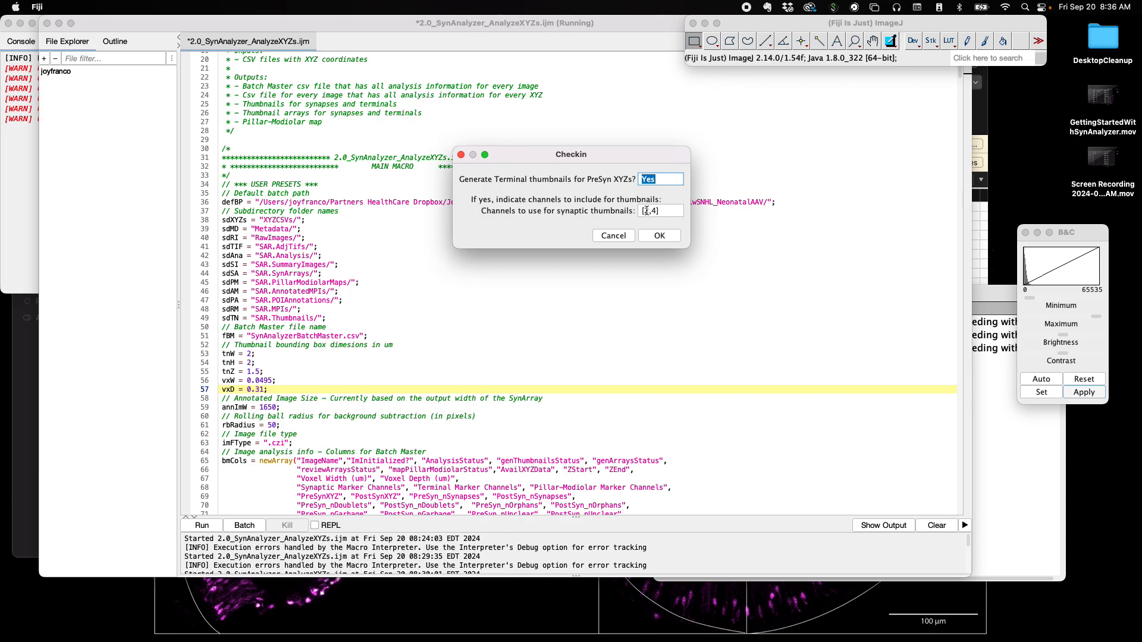
left_click(660, 235)
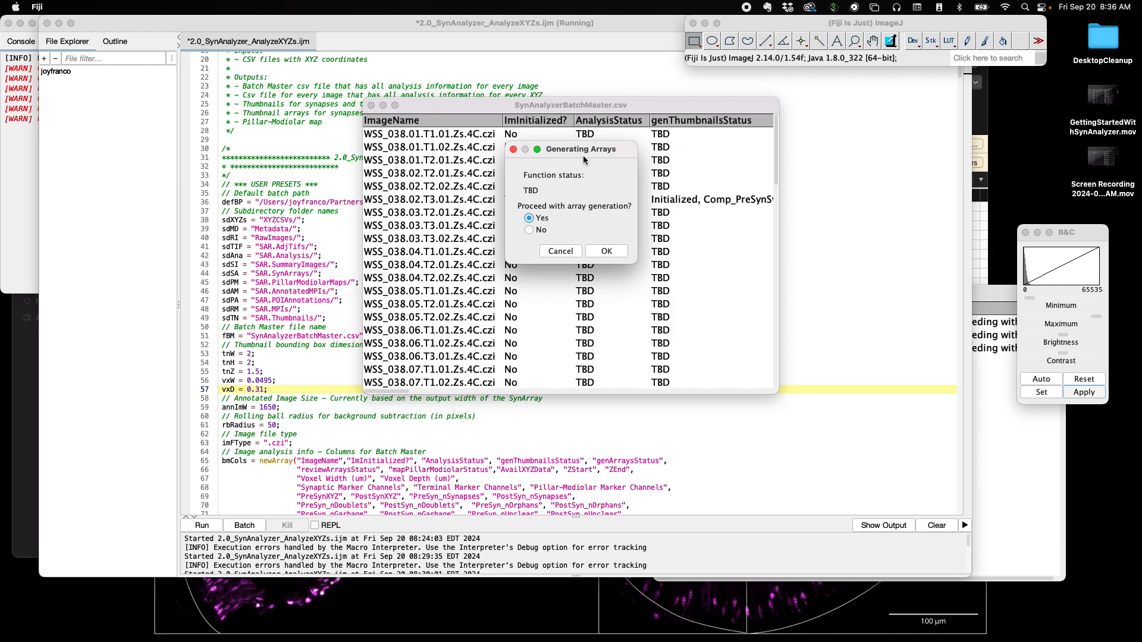
left_click(608, 251)
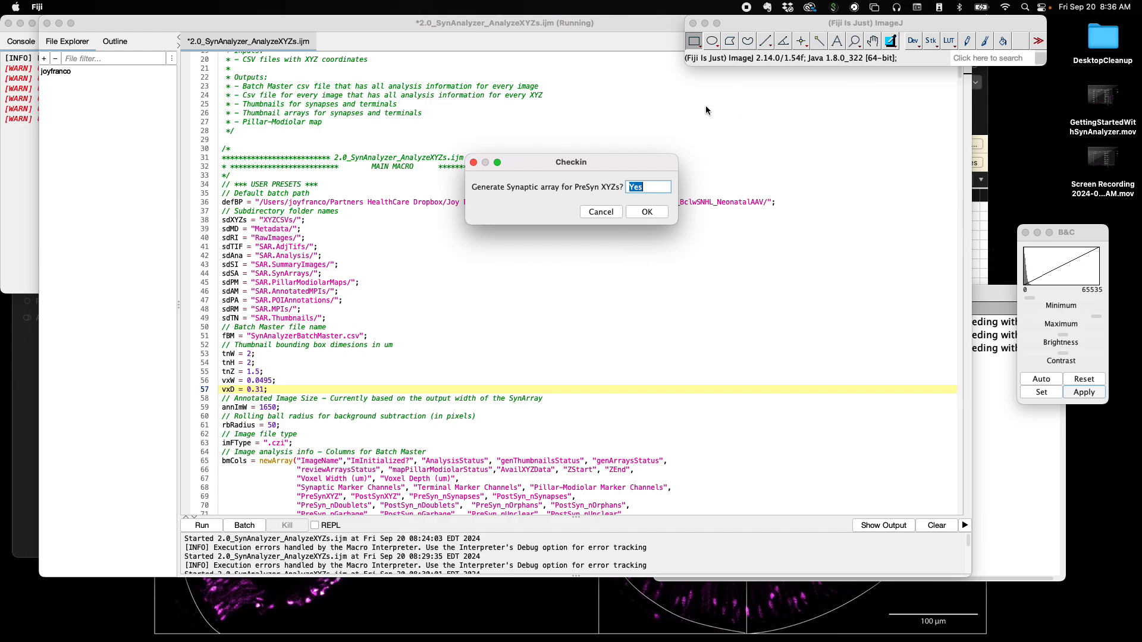
left_click(654, 213)
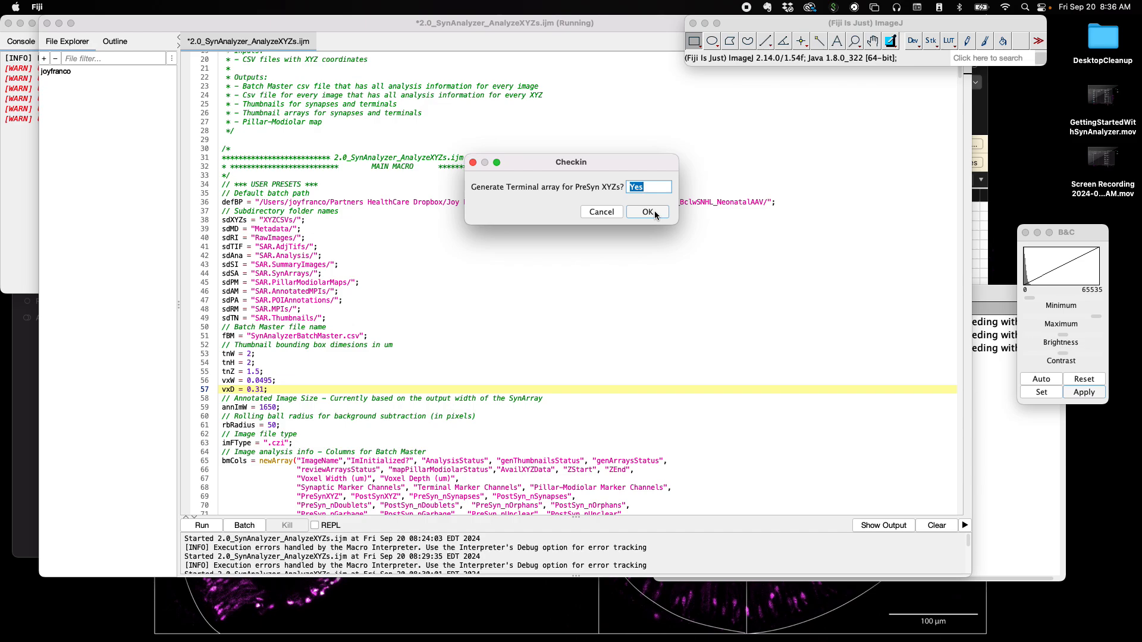
left_click(654, 213)
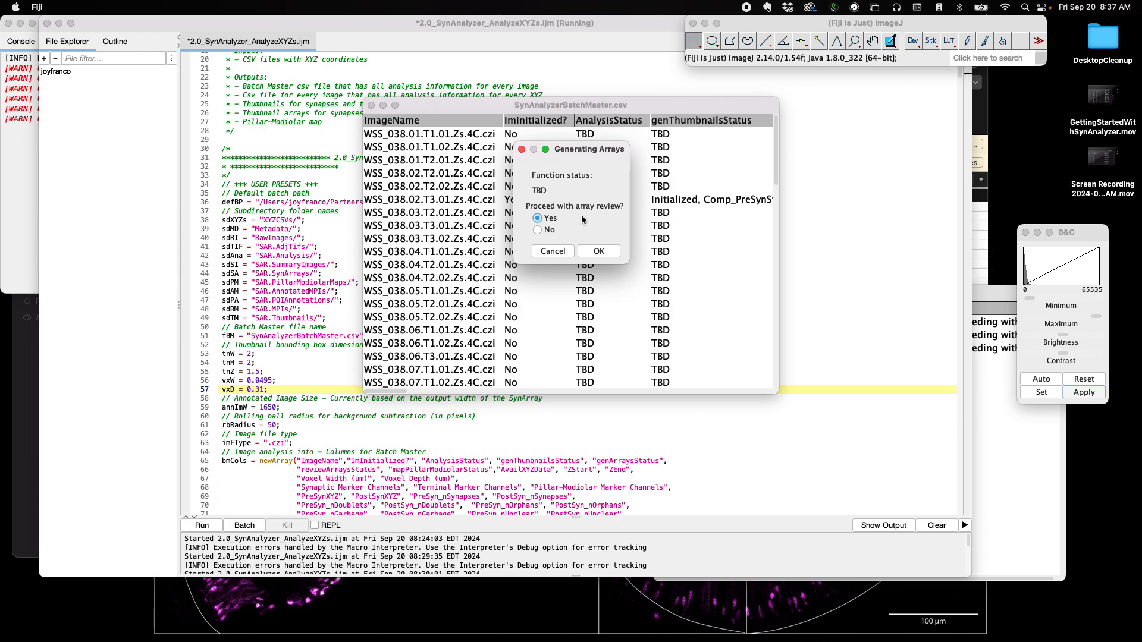
Start reviewing the Synaptic array for the PreSyn XYZs and place the instructions and array stack clear of the code.
left_click(605, 253)
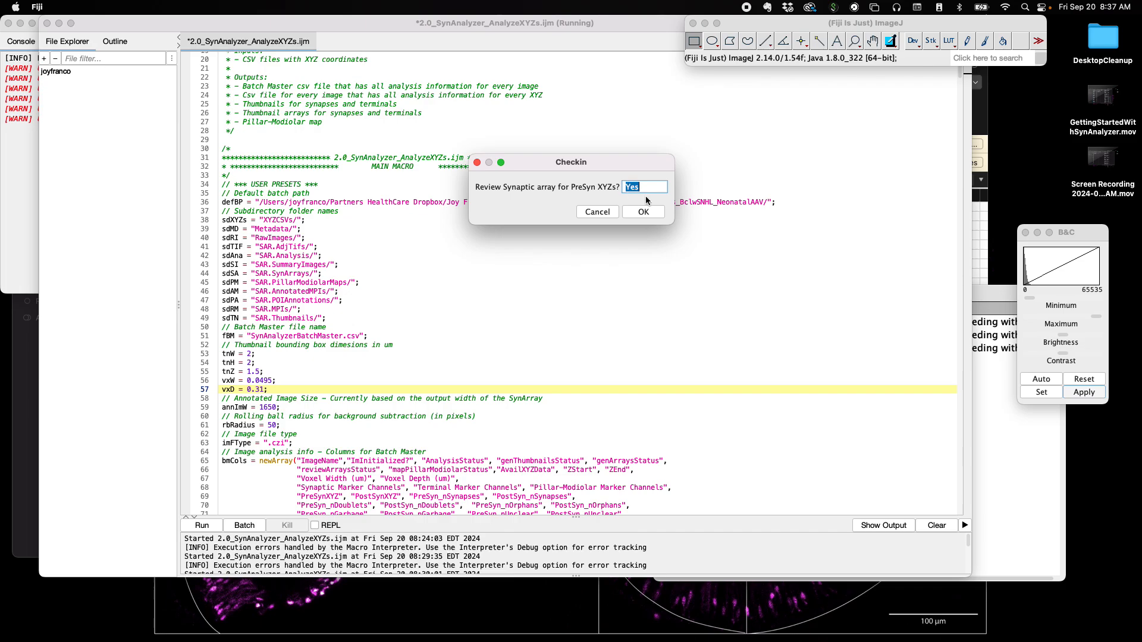
left_click(643, 212)
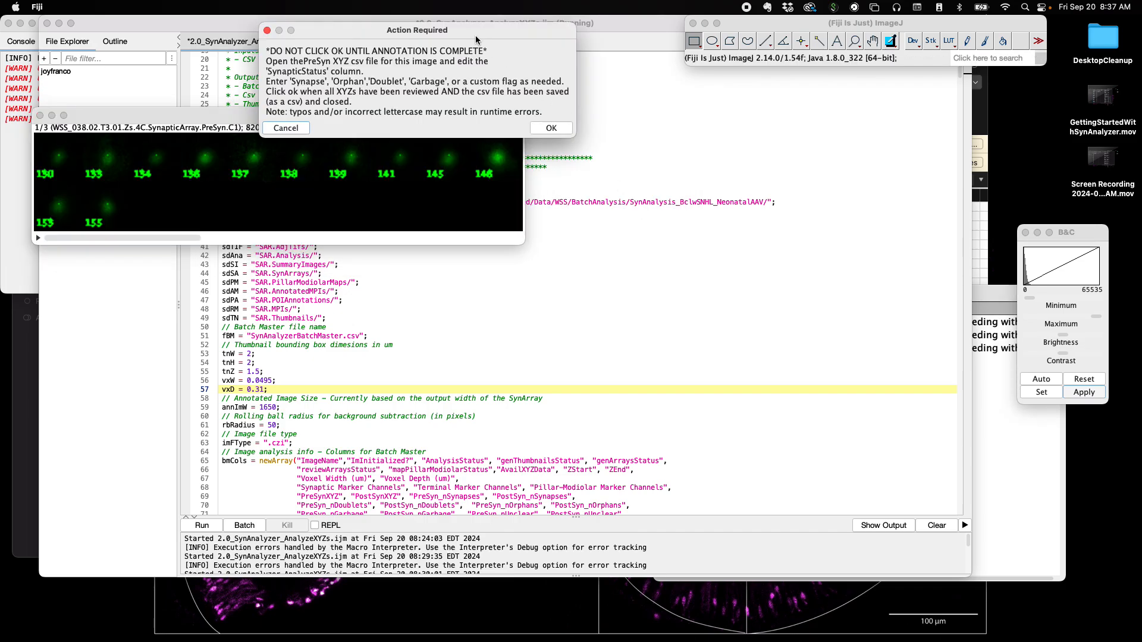
left_click_drag(476, 34, 932, 83)
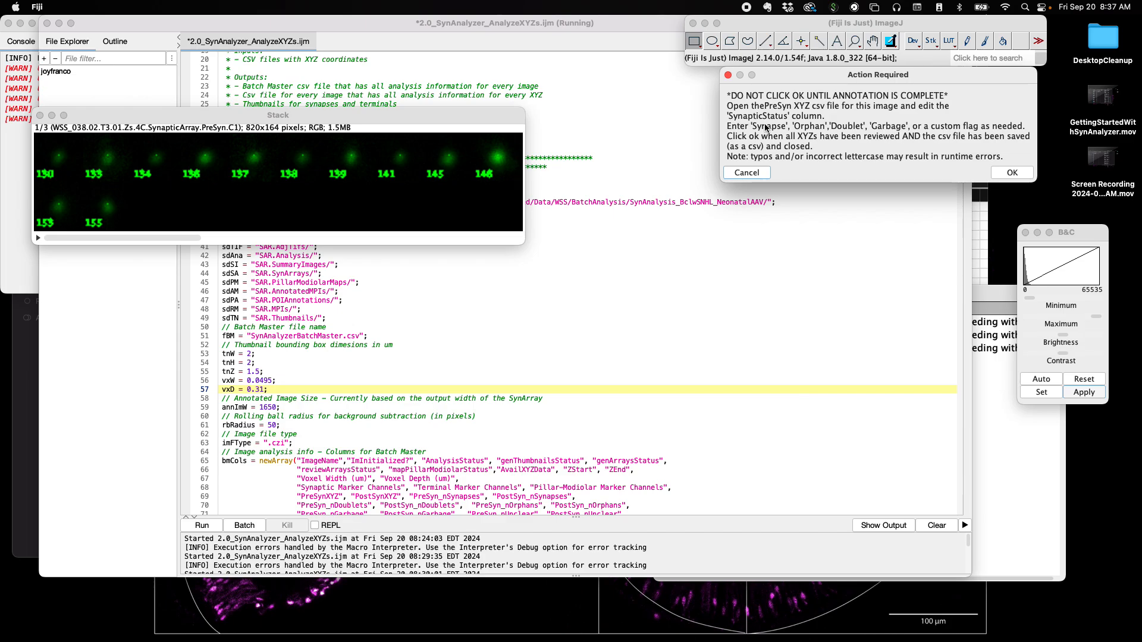
left_click_drag(410, 119, 1028, 203)
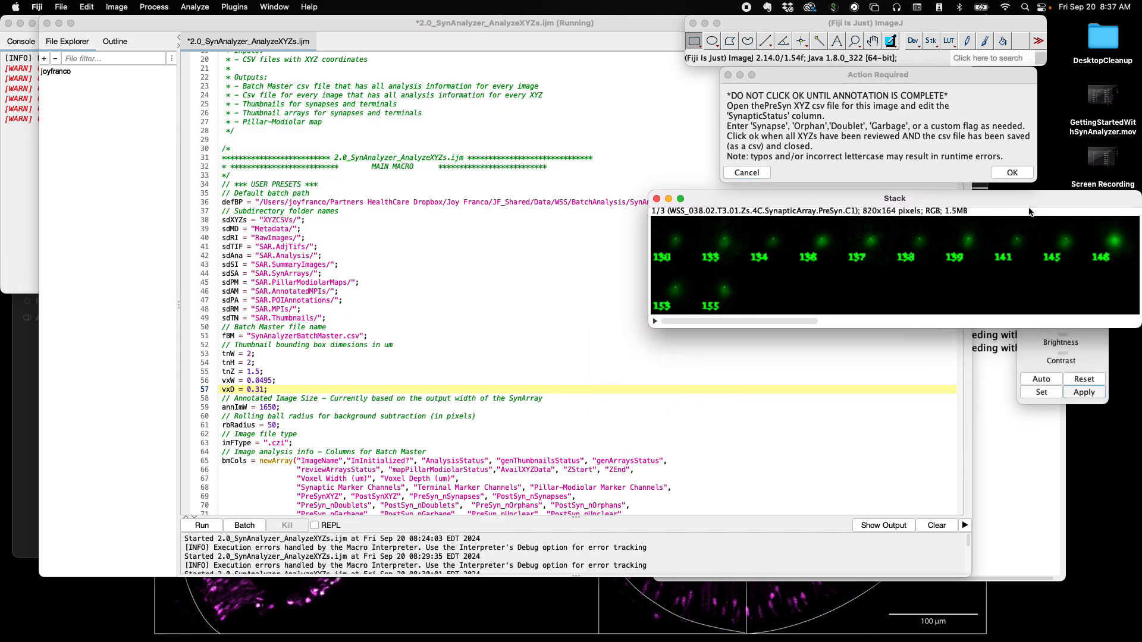
Open WSS_038.02.T3.01.Zs.4C.XYZ.PreSyn.csv from the SAR.Analysis folder in Excel, and close the Metadata.Imaging workbook without saving.
left_click(29, 426)
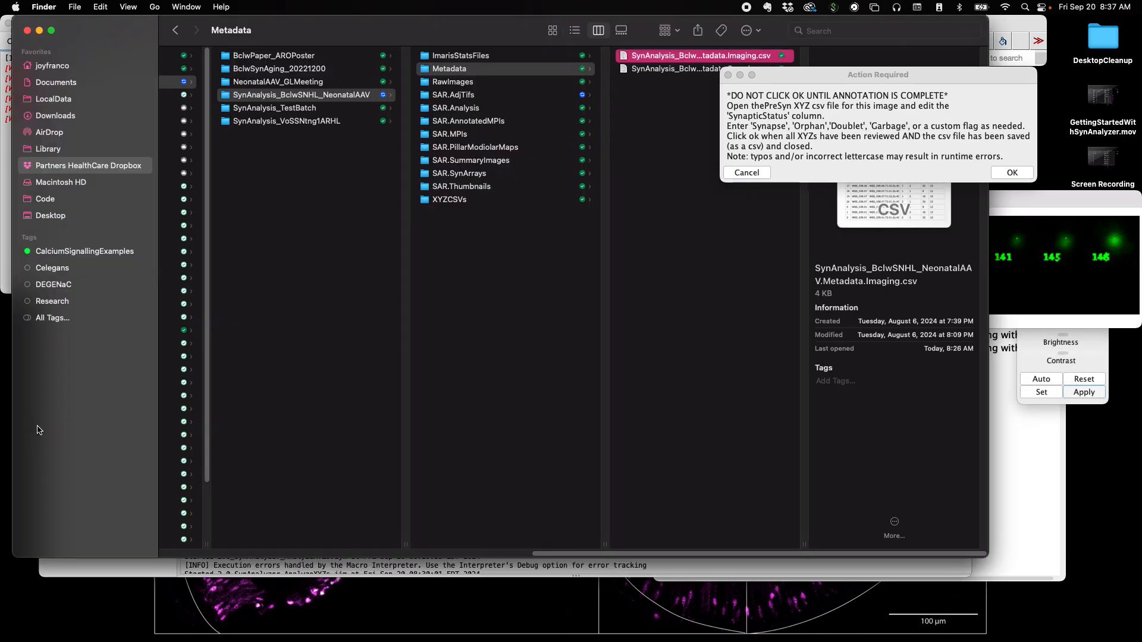
left_click(515, 108)
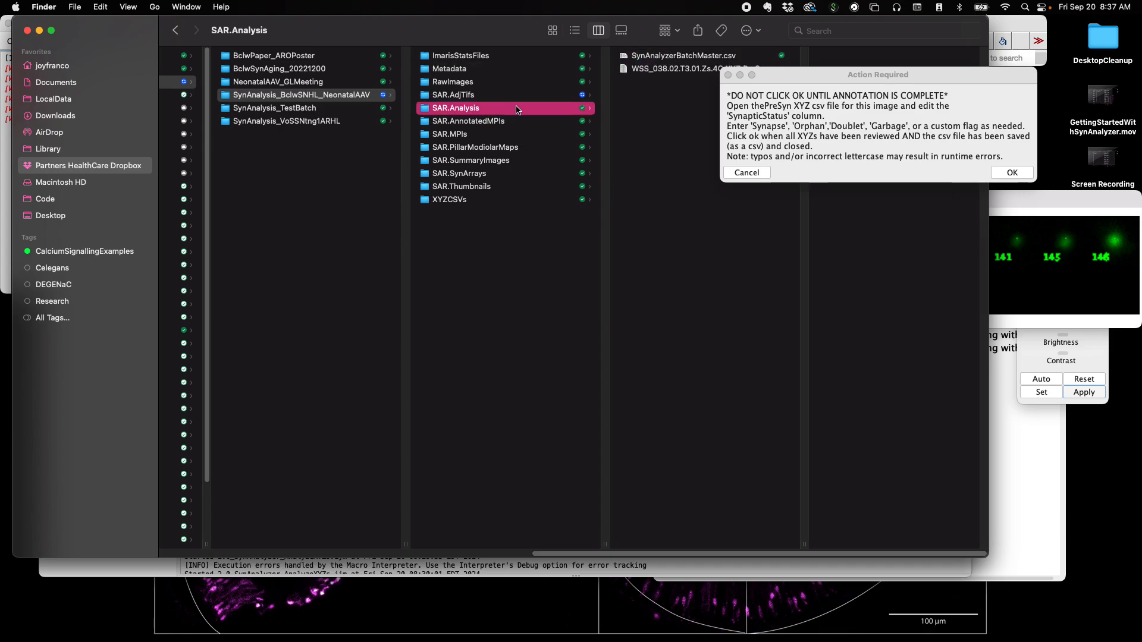
left_click_drag(470, 46, 324, 35)
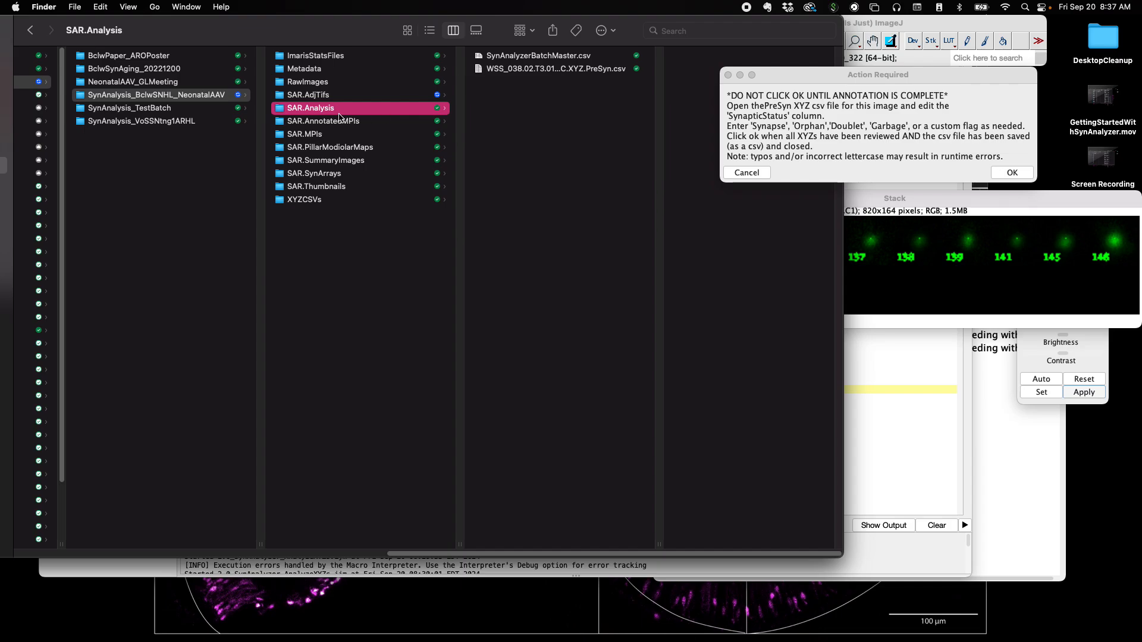
left_click(543, 70)
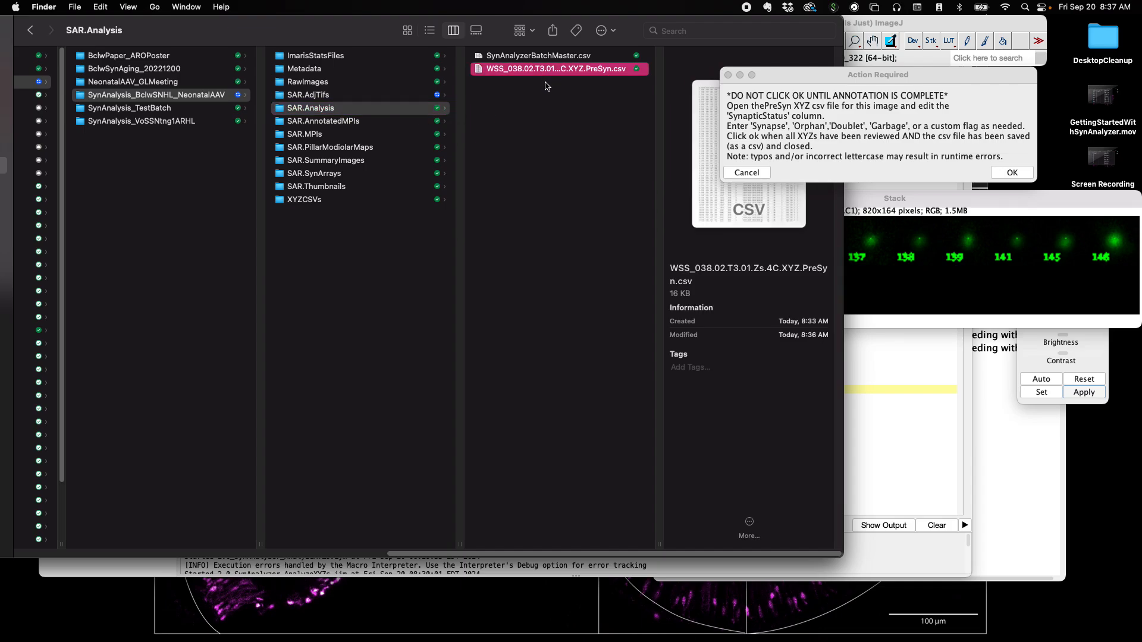
double_click(618, 69)
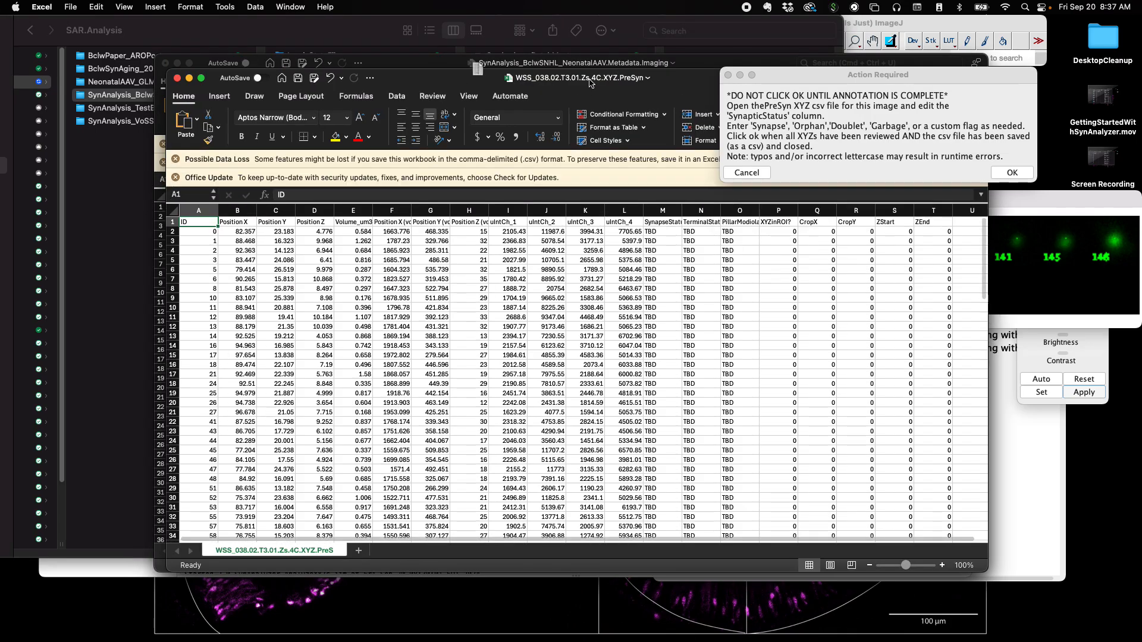
left_click_drag(466, 77, 516, 124)
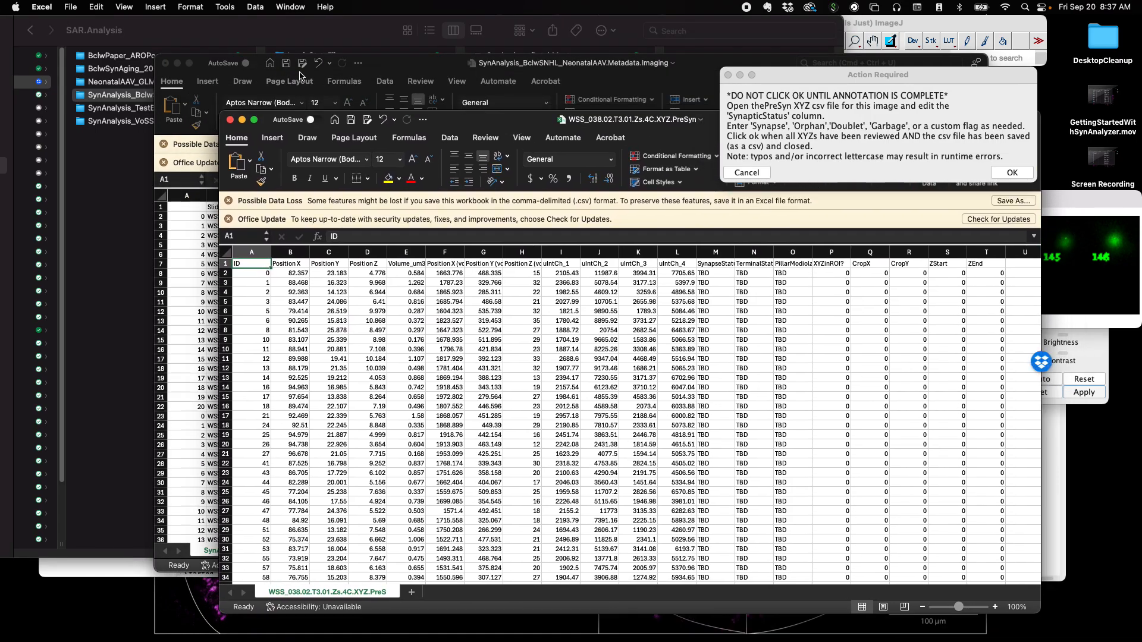
left_click(165, 63)
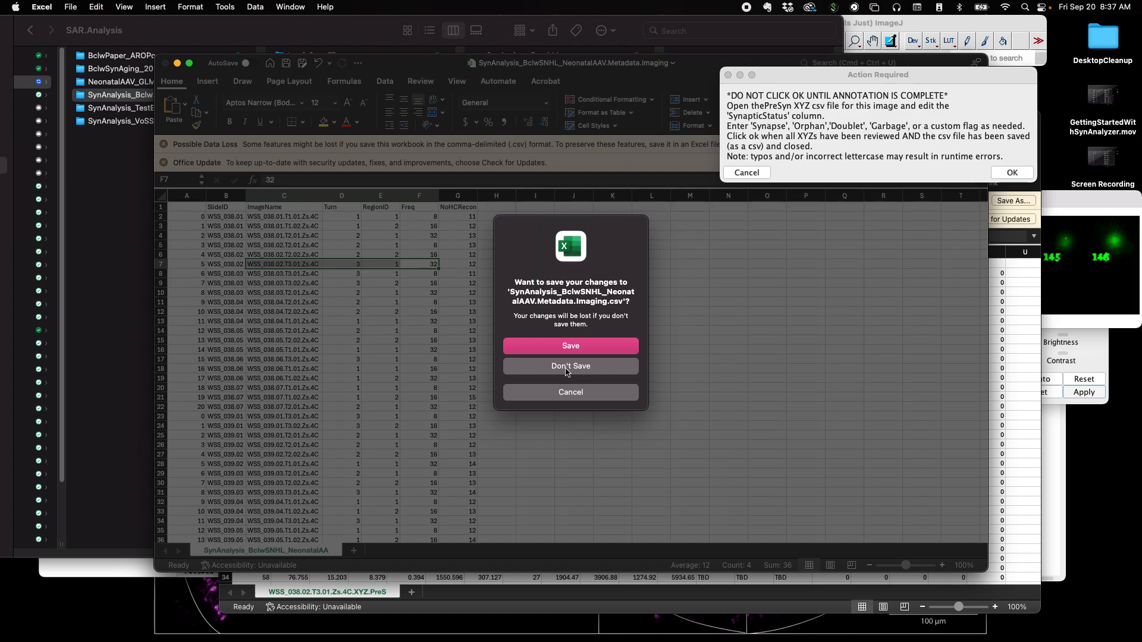
left_click(565, 371)
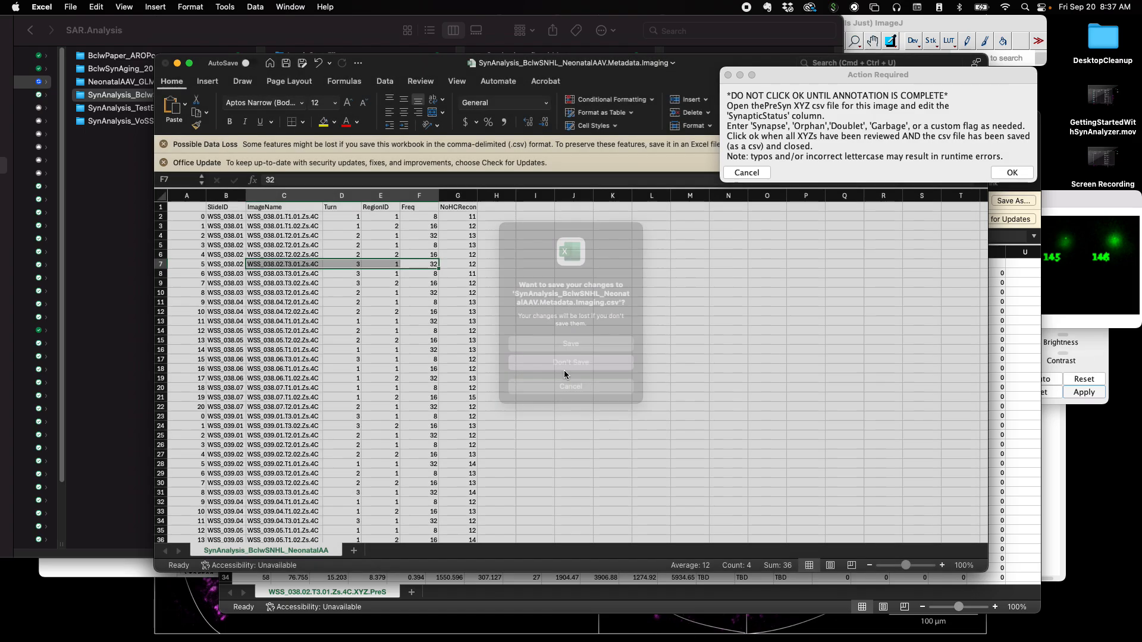
Check the PreSyn files in the XYZCSVs and ImarisStatsFiles folders, and return to the SAR.Analysis folder.
left_click_drag(523, 127, 616, 62)
left_click(183, 282)
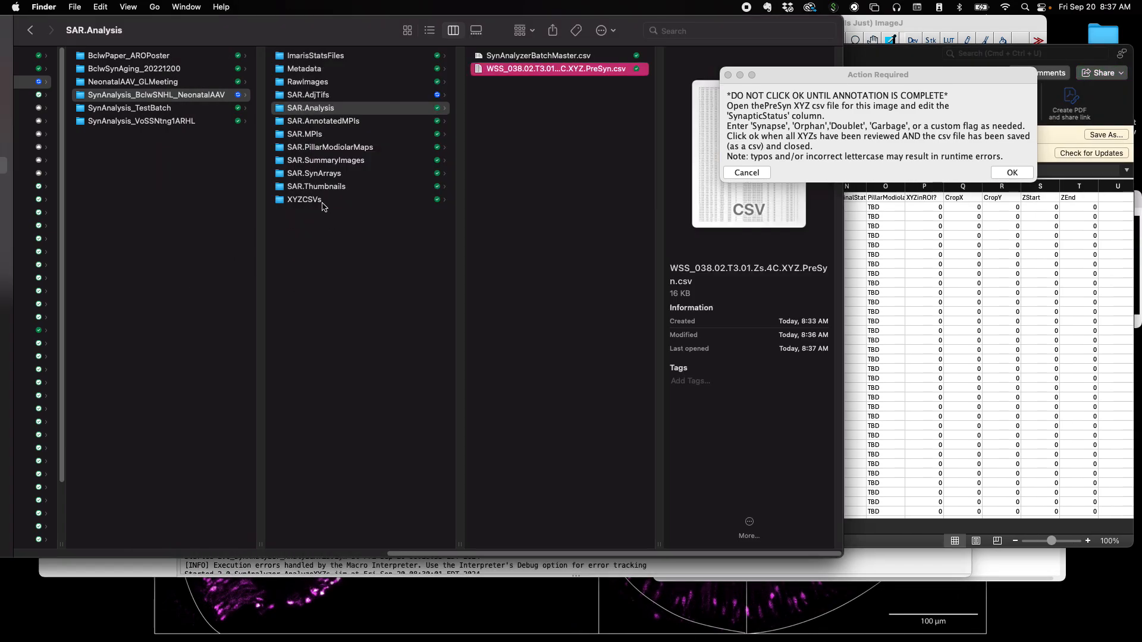
left_click(313, 202)
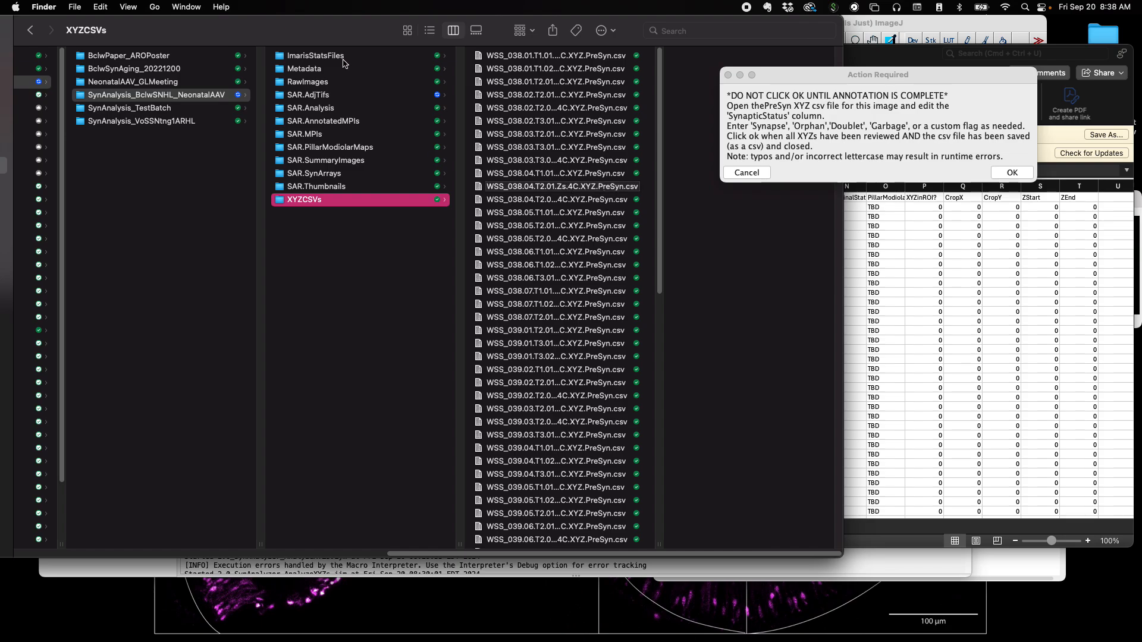
left_click(324, 57)
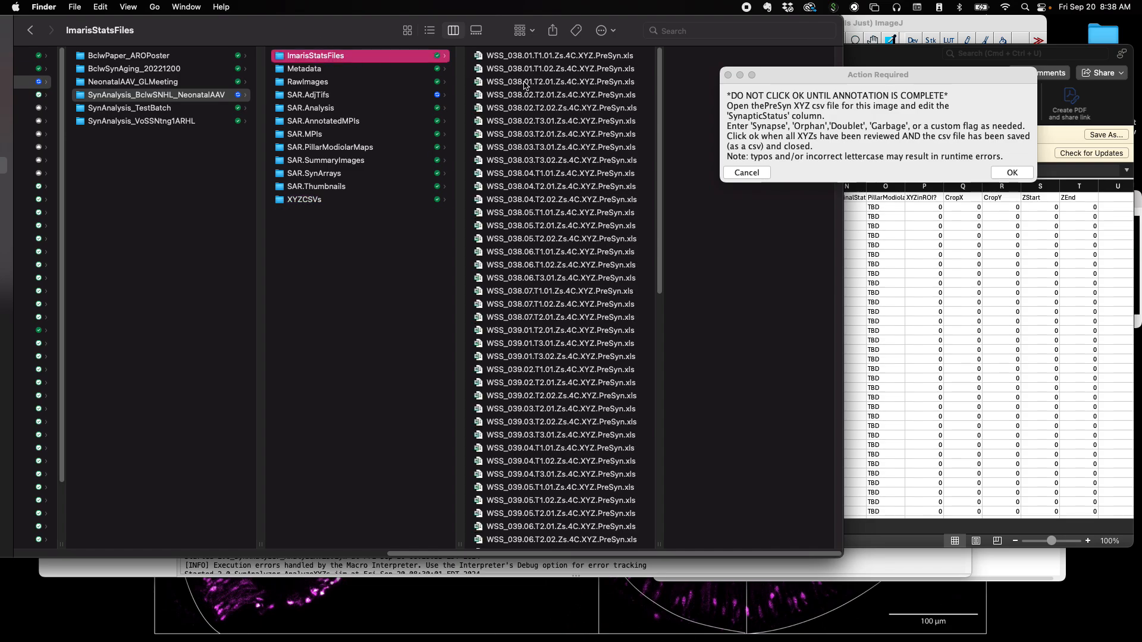
left_click(327, 202)
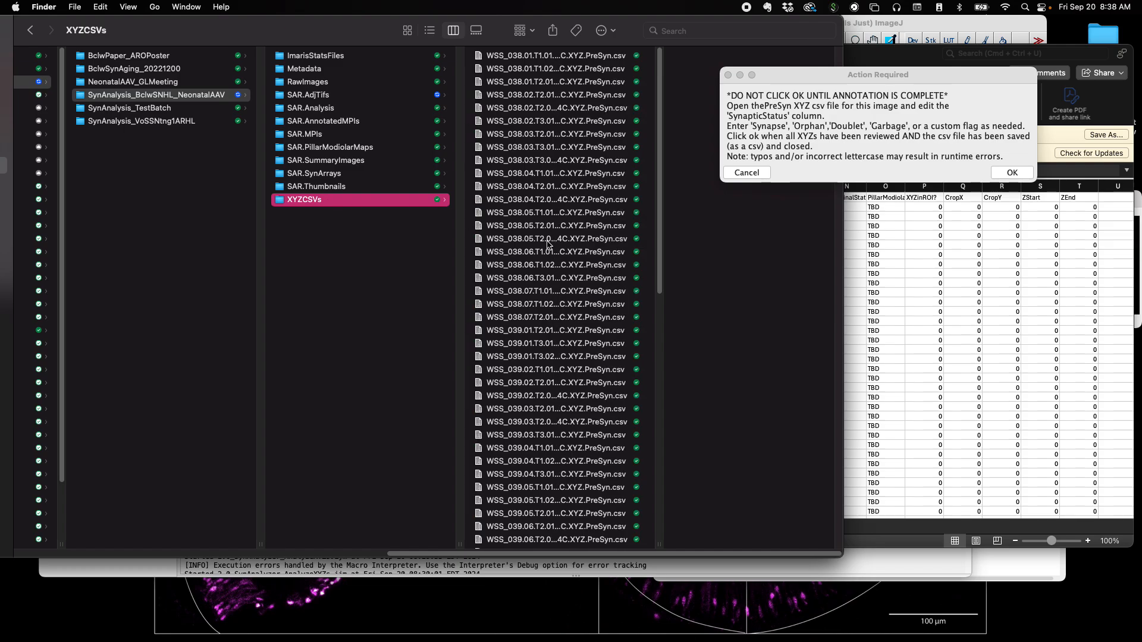
left_click(325, 111)
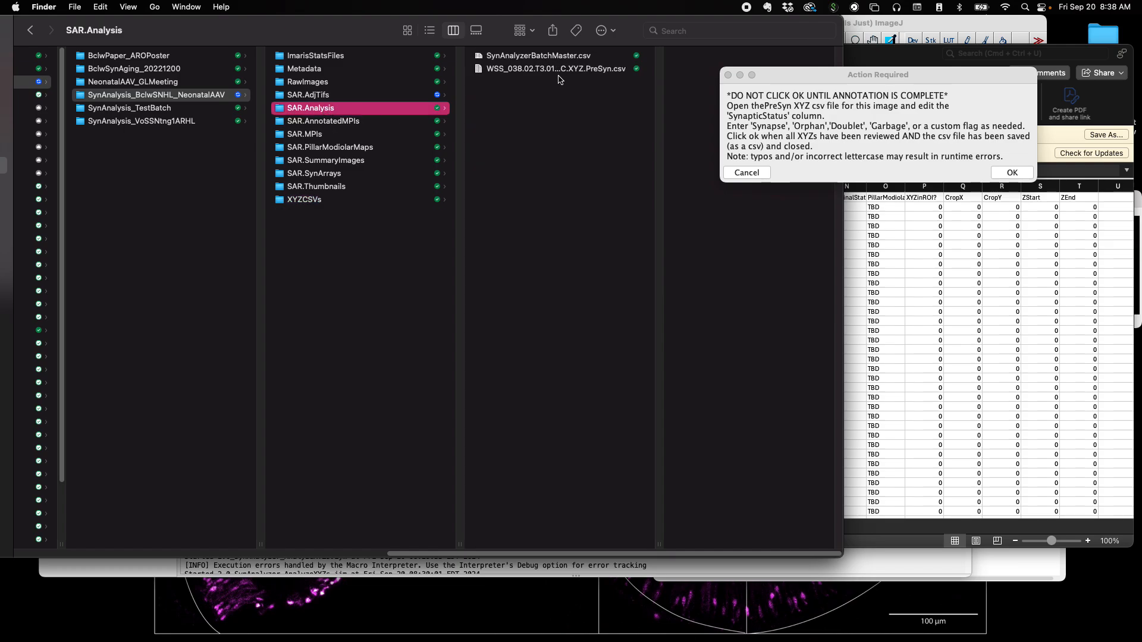
Bring the PreSyn CSV workbook clear of the other windows and fit the SynapseStatus, TerminalStatus and PillarModiolarStatus columns to their headings.
left_click_drag(905, 55, 618, 94)
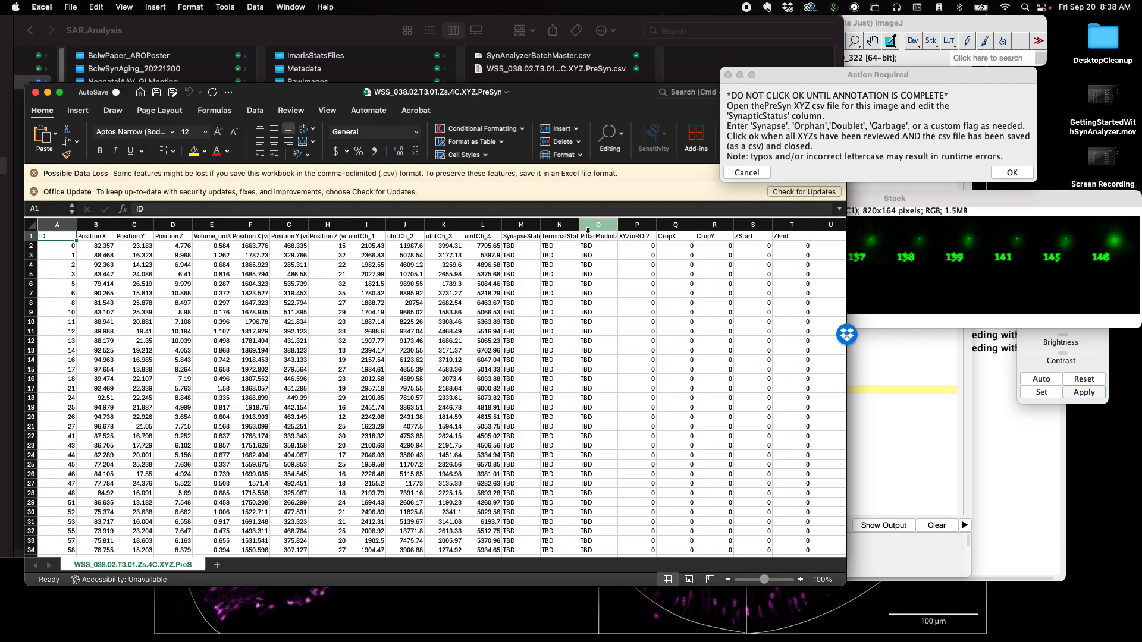
double_click(540, 224)
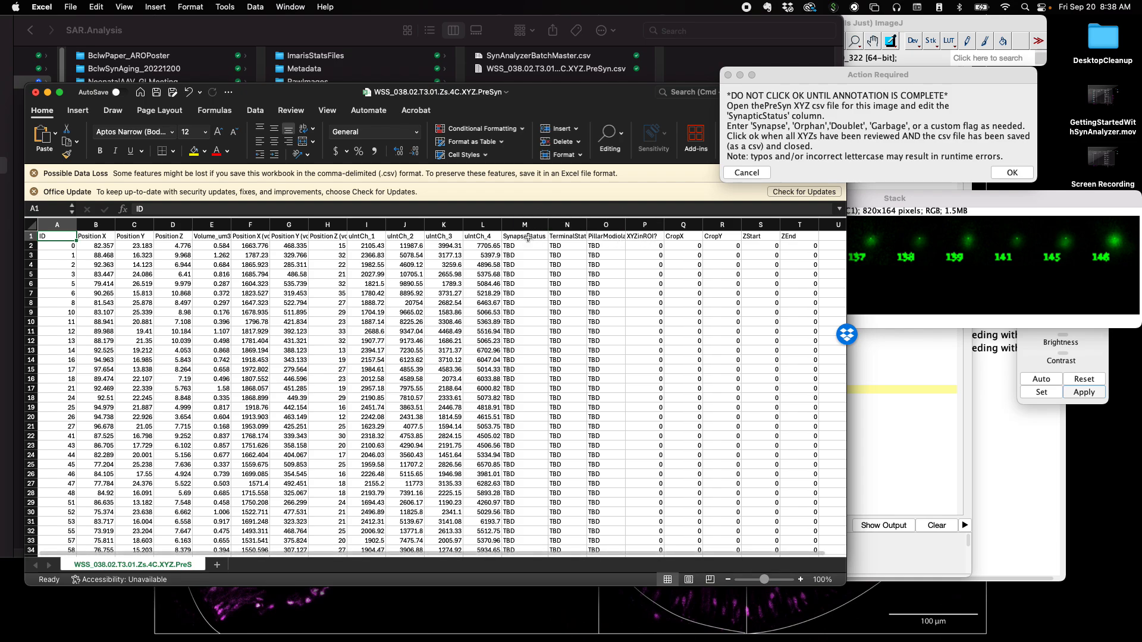
left_click(528, 238)
double_click(587, 225)
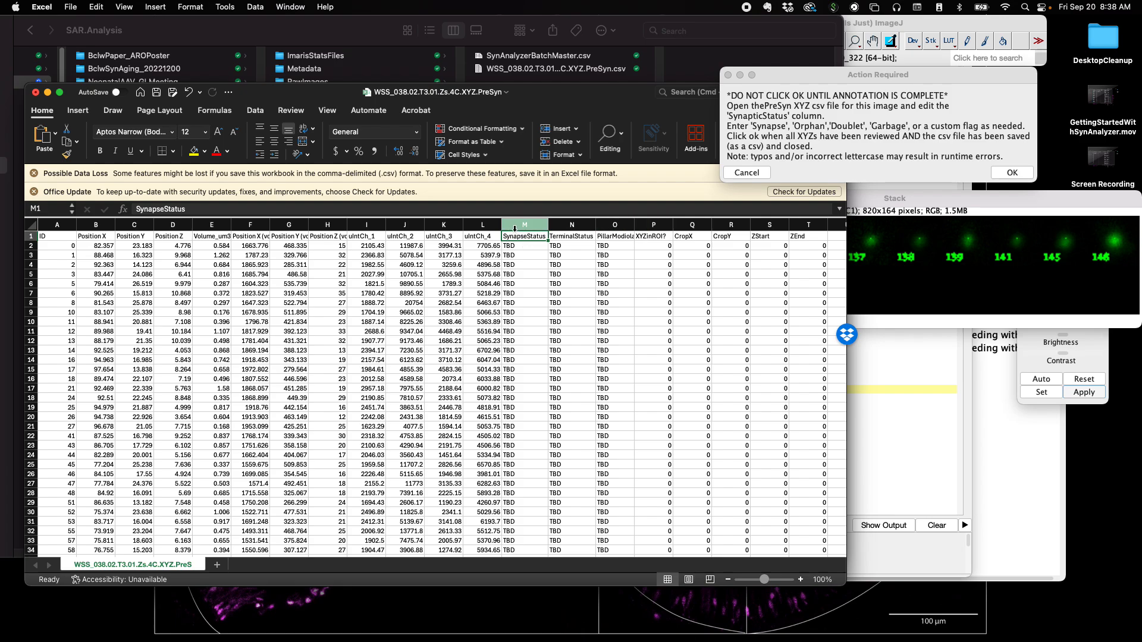
double_click(634, 225)
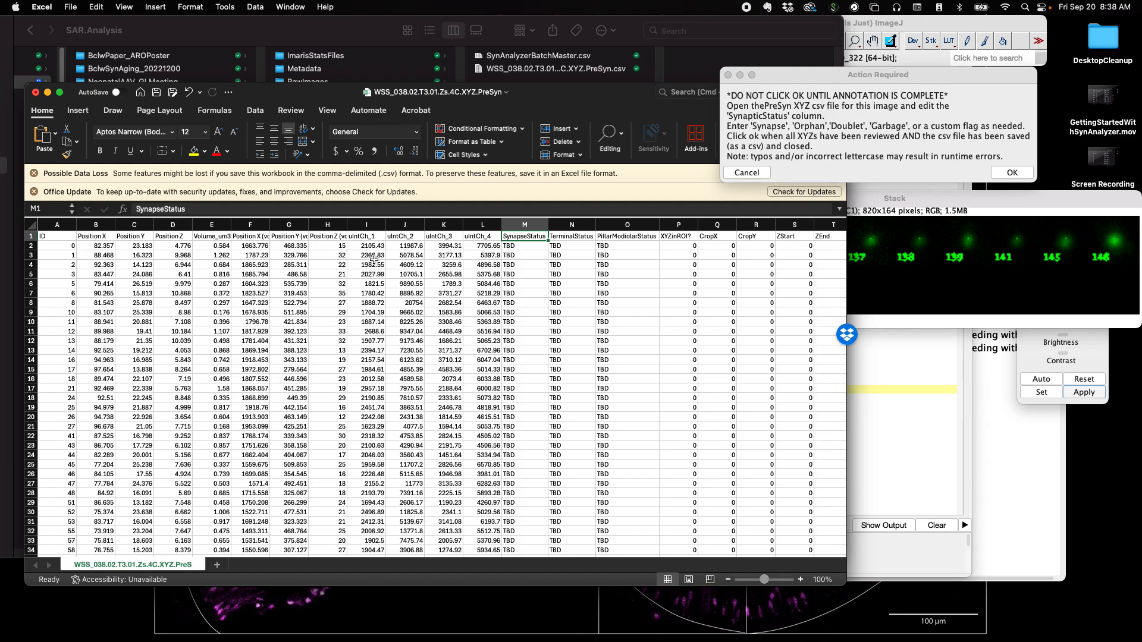
Rearrange the PreSyn CSV workbook as a tall, narrow window that leaves the array stack visible.
scroll(374, 260, "down", 3)
scroll(374, 260, "up", 3)
scroll(112, 242, "up", 1)
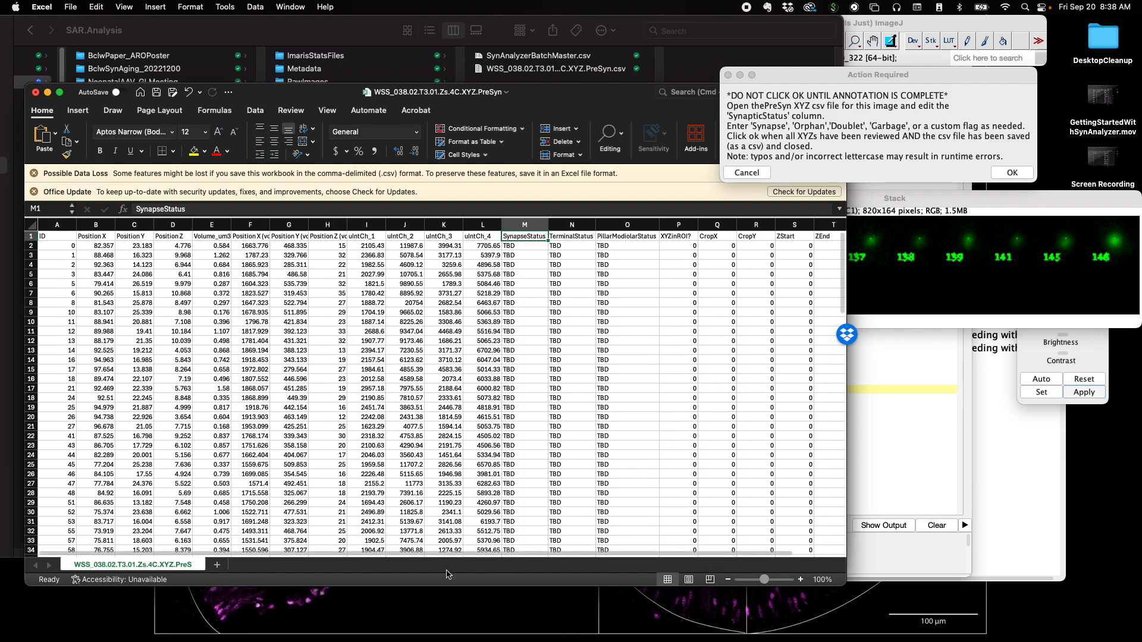
scroll(451, 553, "right", 1)
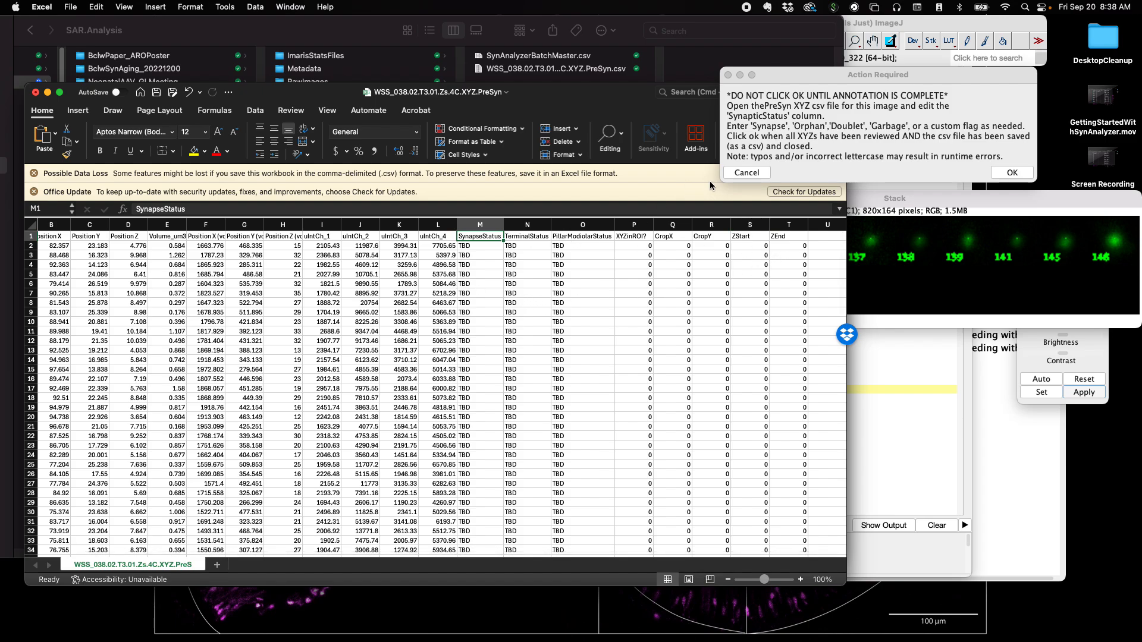
left_click_drag(621, 90, 613, 21)
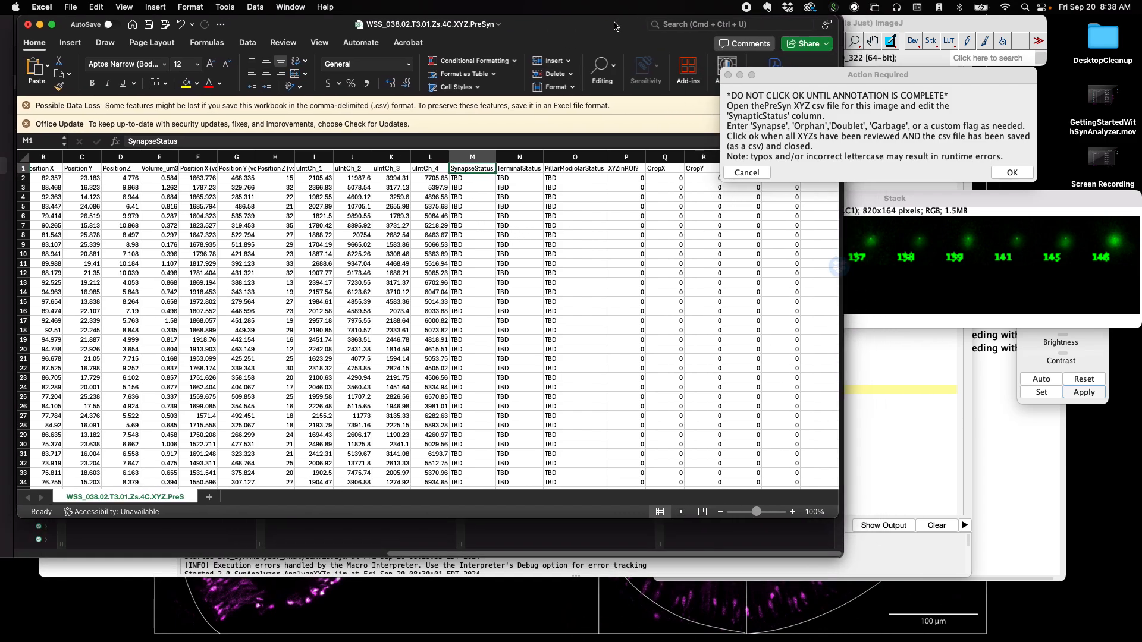
left_click_drag(627, 528, 527, 624)
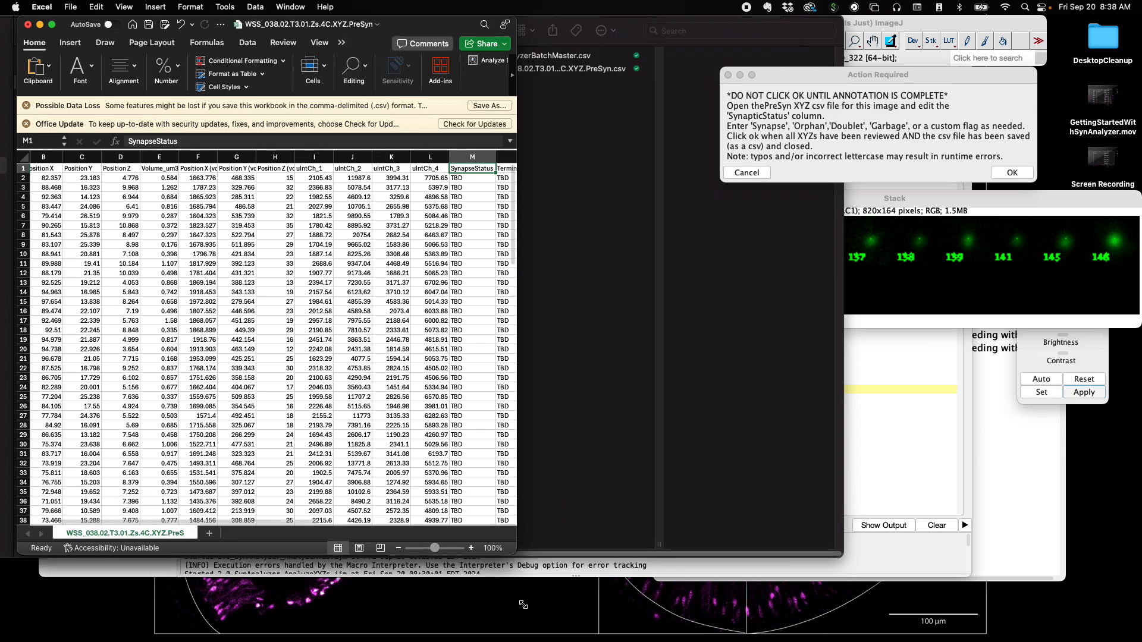
Find the first "Synapse?" entry in the SynapseStatus column and show it together with the ID column.
scroll(403, 387, "down", 20)
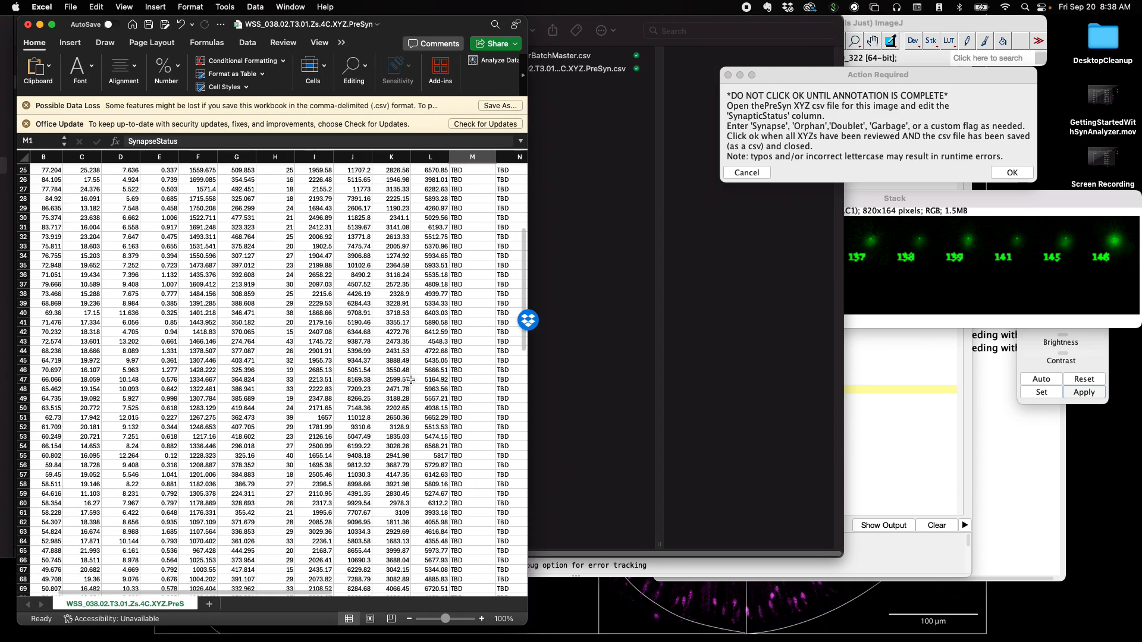
scroll(411, 379, "down", 2)
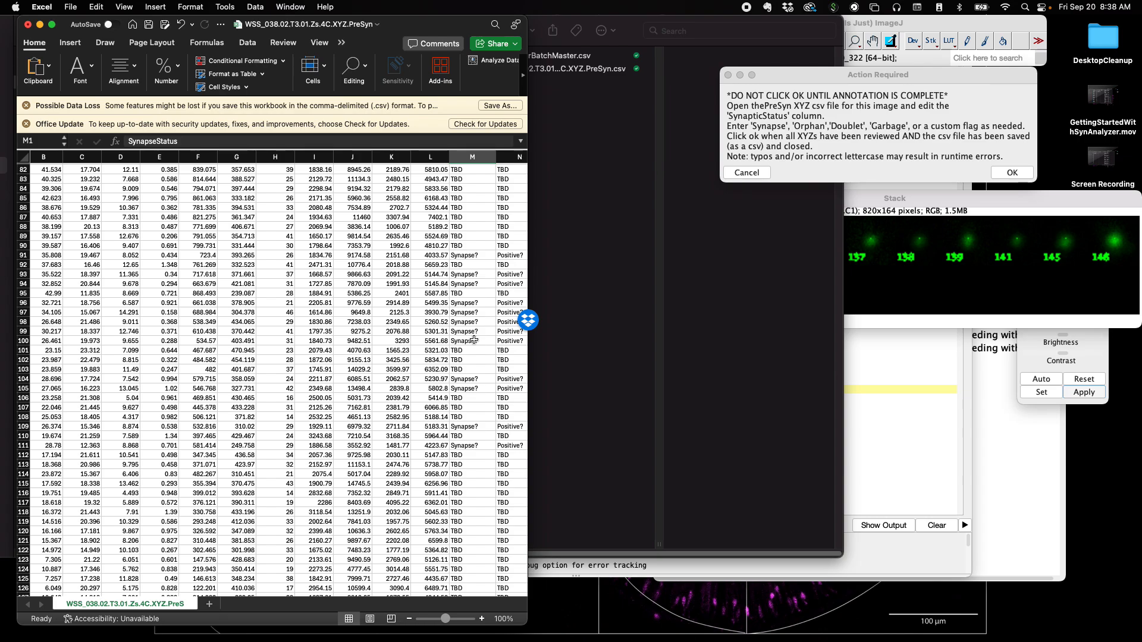
left_click(478, 259)
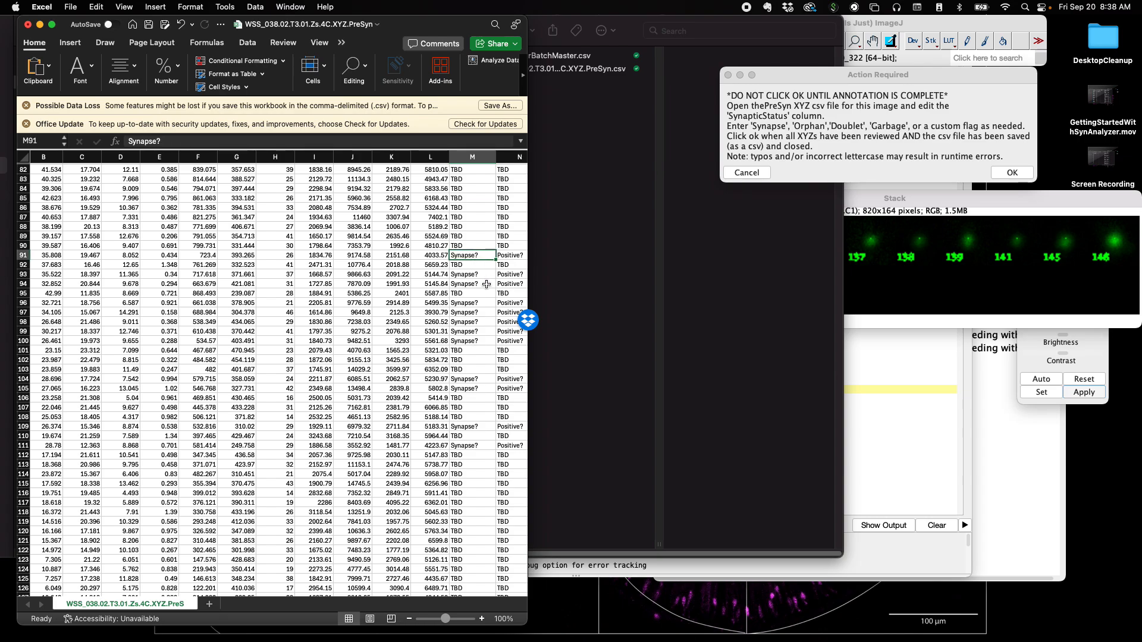
left_click(902, 201)
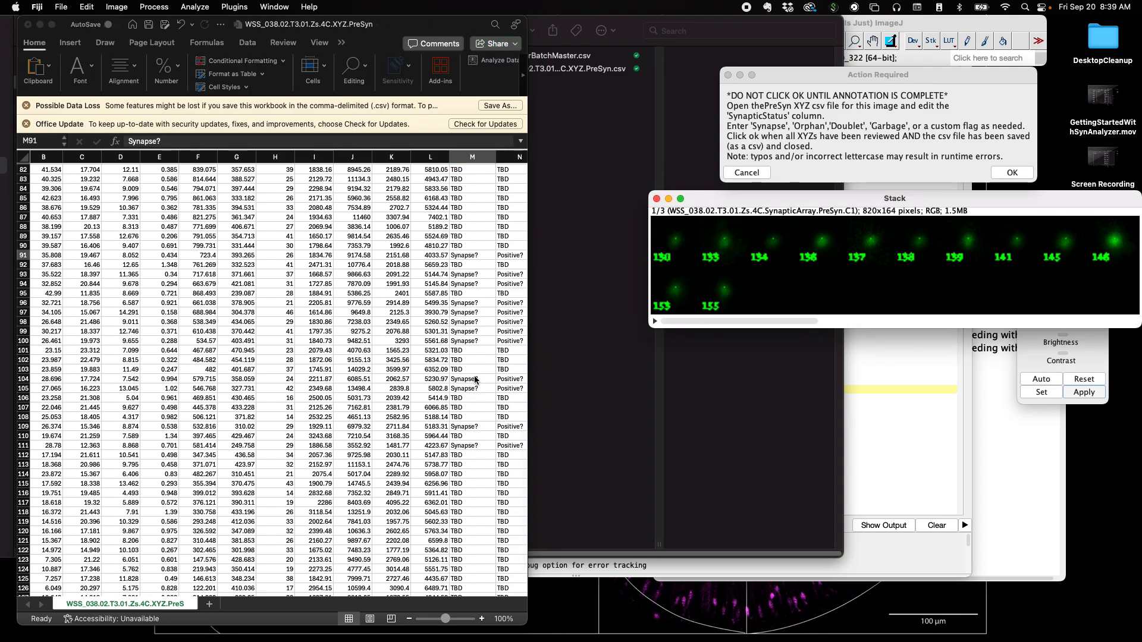
left_click(152, 596)
scroll(131, 591, "left", 2)
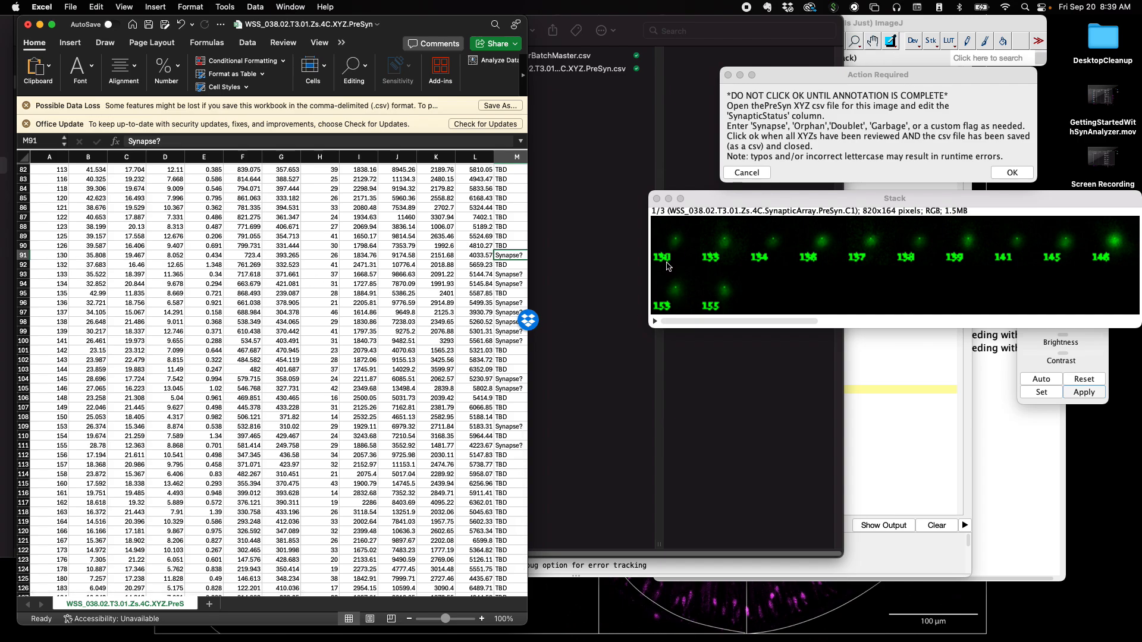
Show the composite slice of the Synaptic array stack and place the stack beside the spreadsheet rows.
left_click(844, 321)
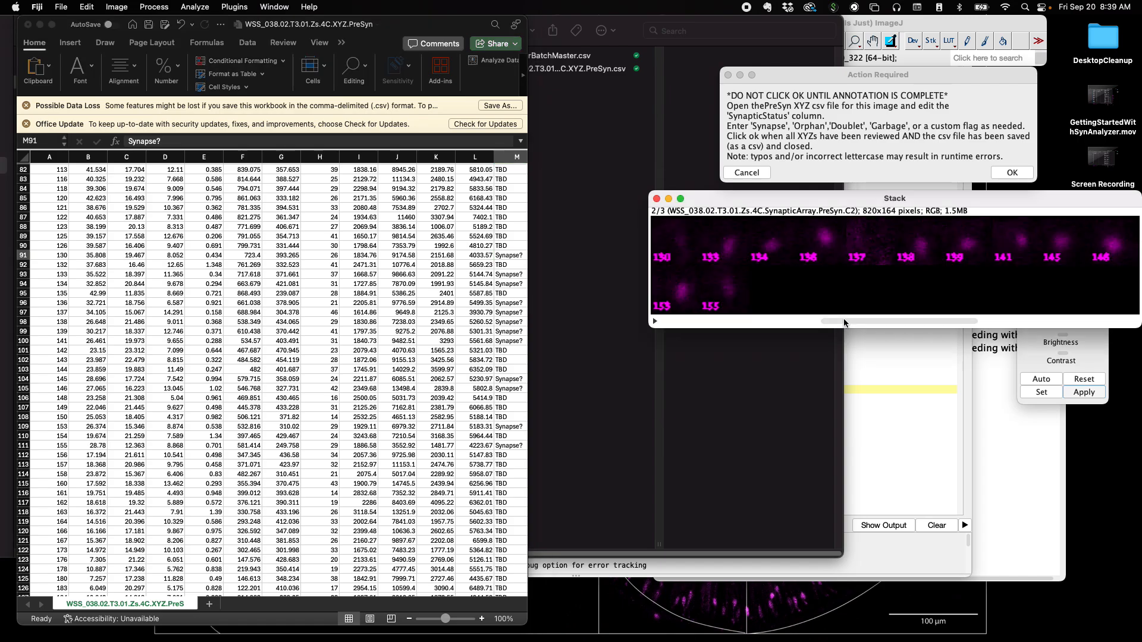
left_click(843, 322)
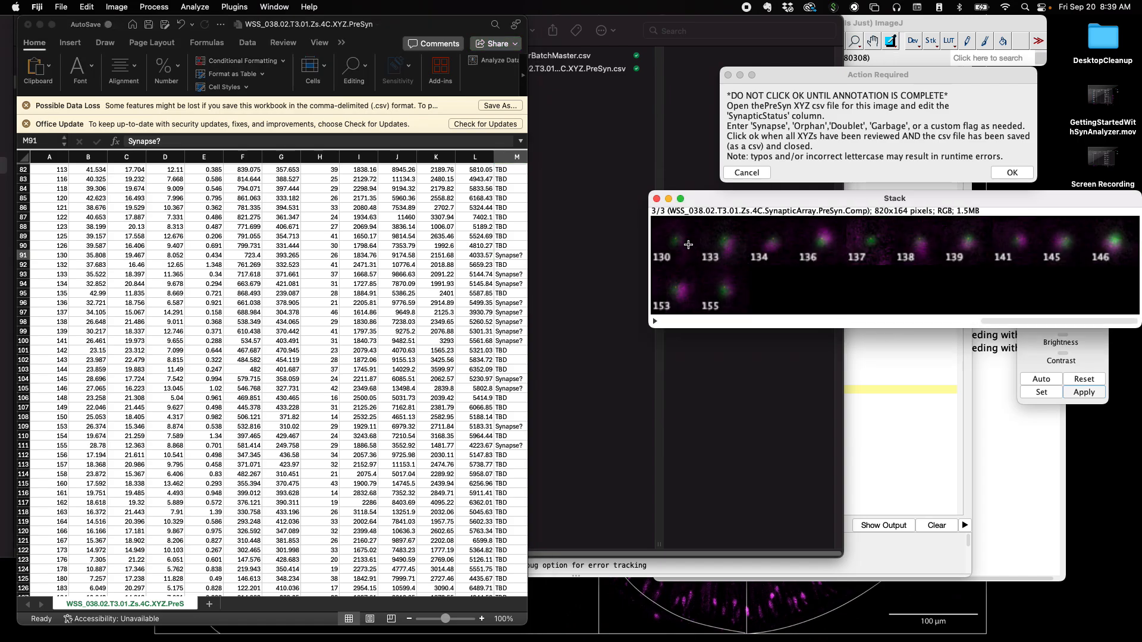
left_click_drag(701, 200, 603, 299)
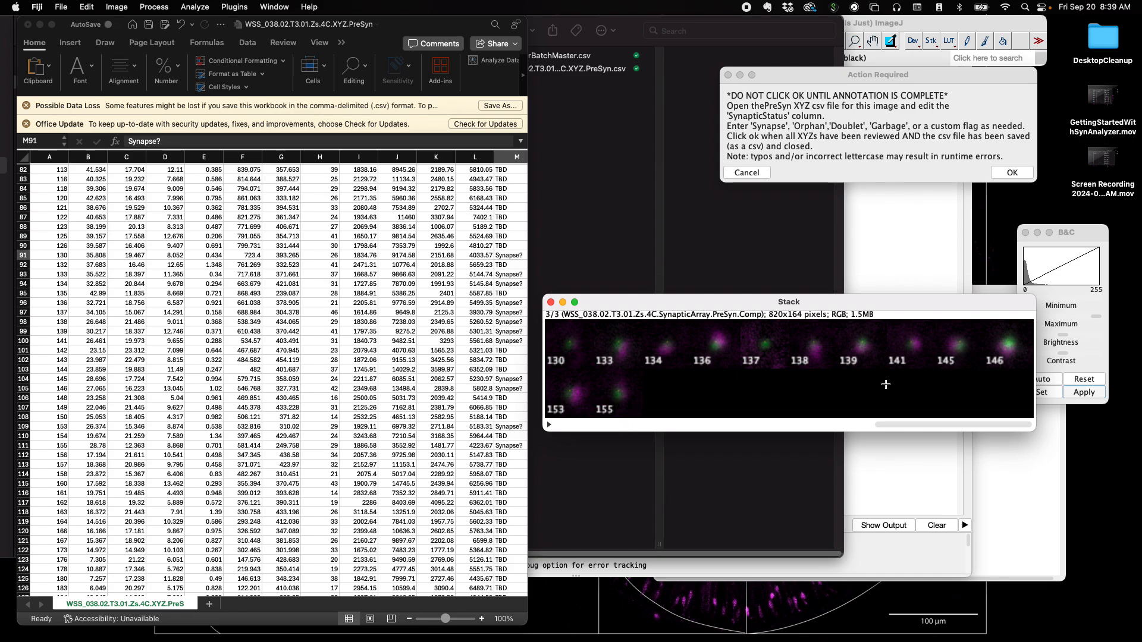
Compare the C1, C2 and composite slices of the Synaptic array to judge the thumbnails, including 130 and 137.
scroll(885, 385, "up", 2)
scroll(886, 385, "down", 2)
scroll(886, 385, "up", 1)
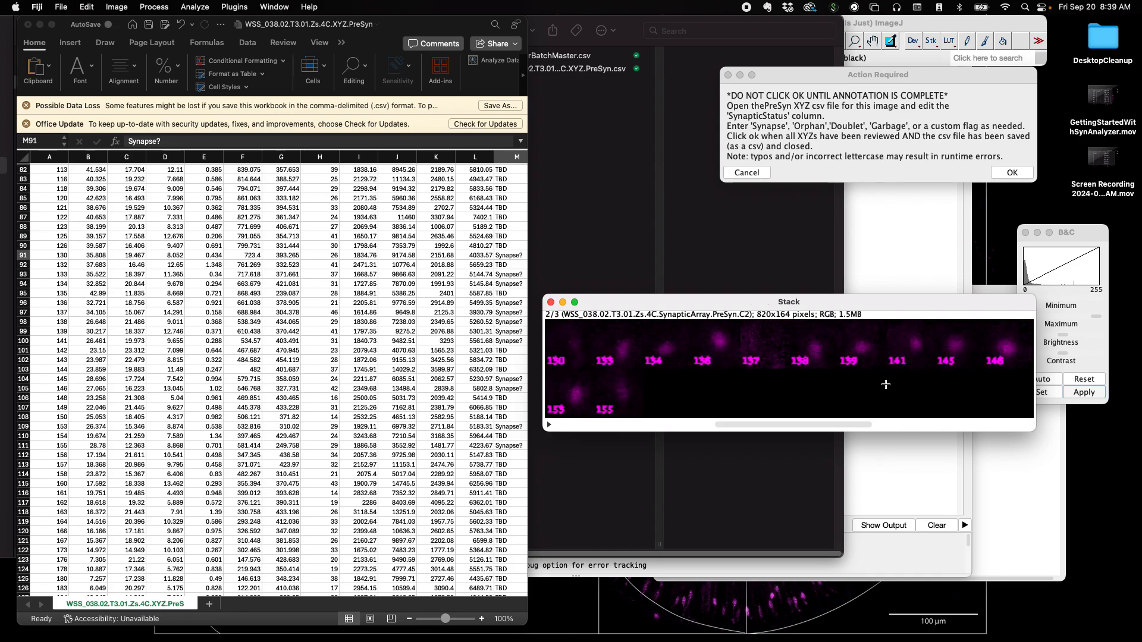
scroll(886, 385, "down", 1)
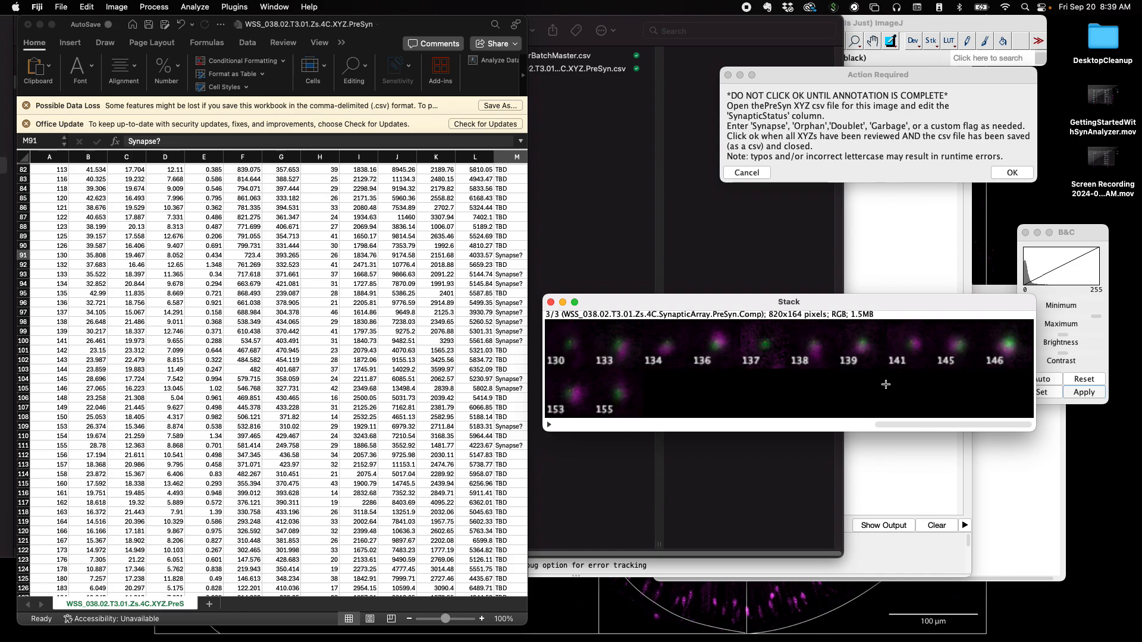
scroll(886, 385, "up", 2)
scroll(885, 385, "down", 1)
scroll(886, 384, "up", 1)
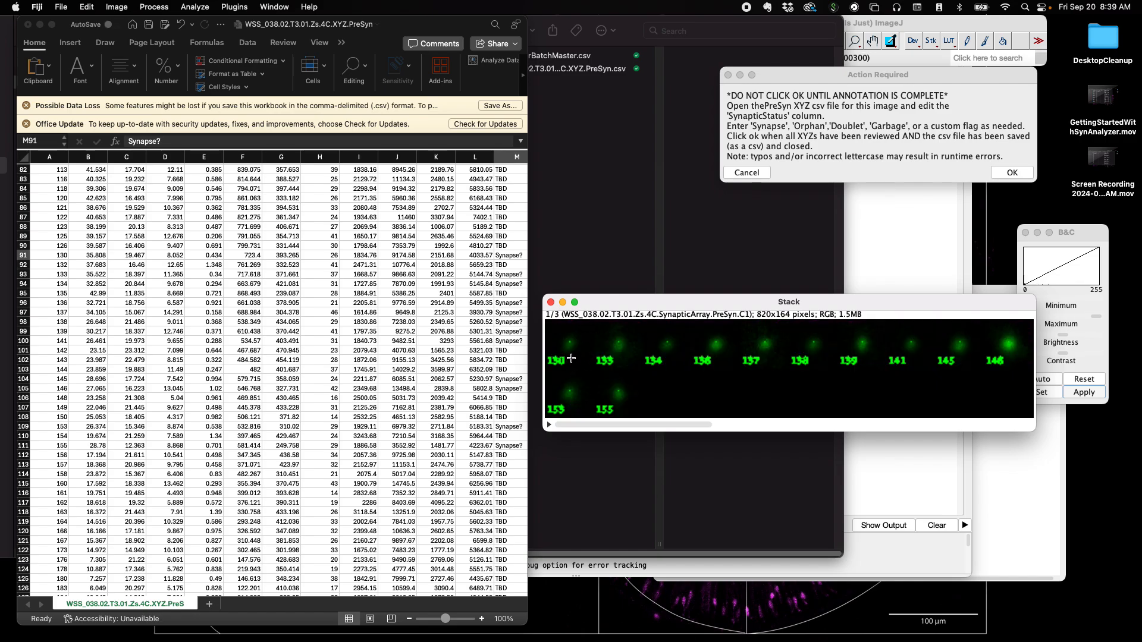
scroll(571, 359, "down", 1)
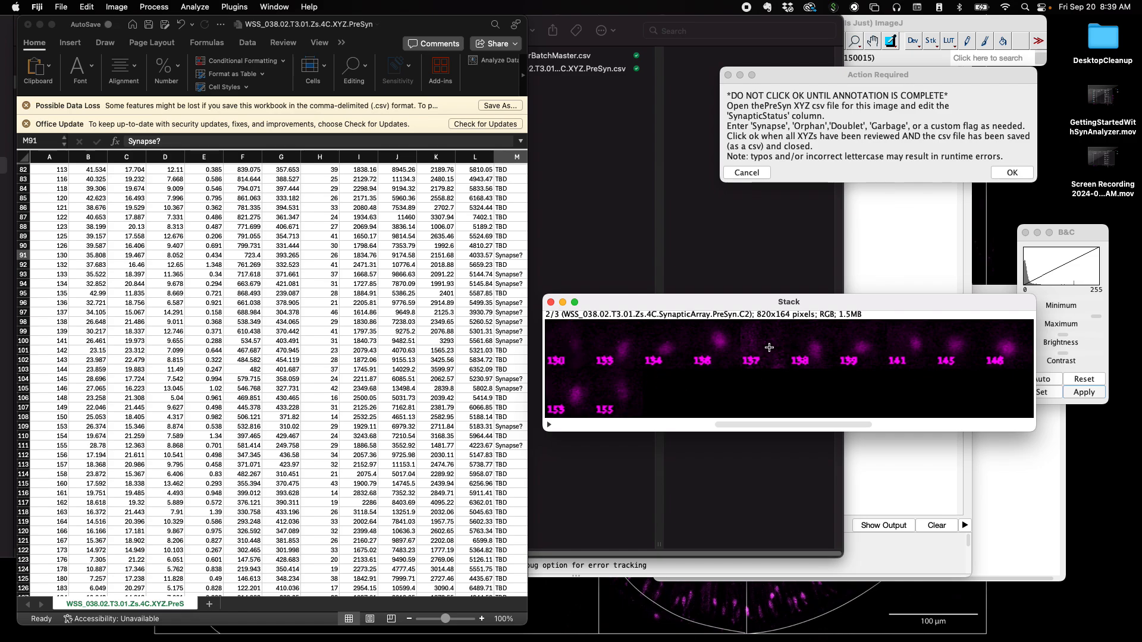
scroll(767, 355, "down", 1)
scroll(767, 355, "up", 2)
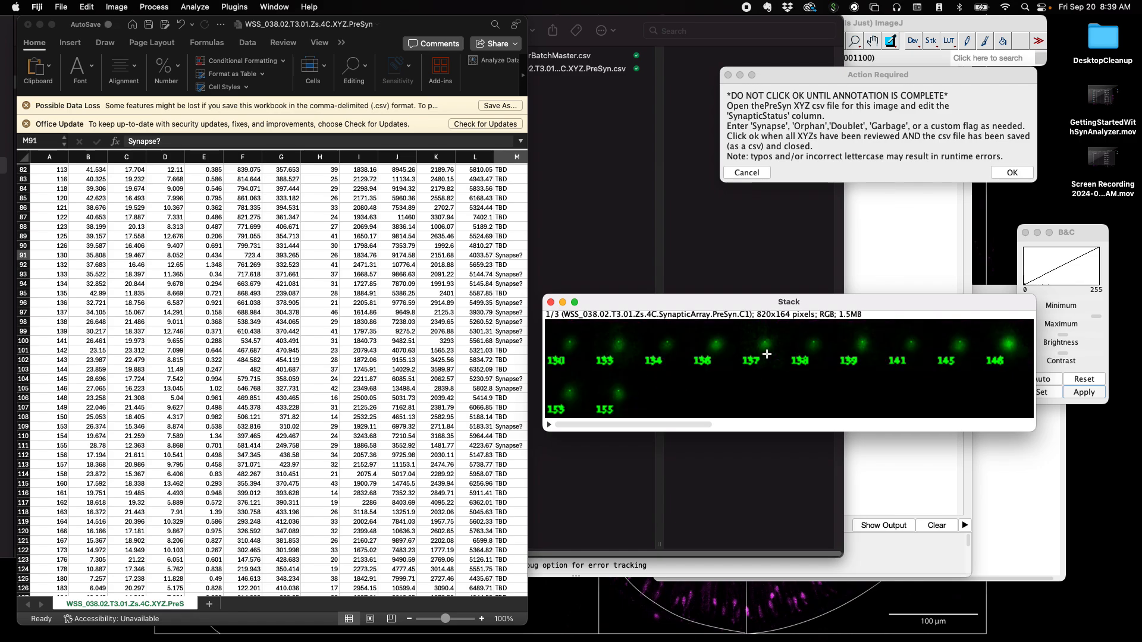
scroll(761, 354, "down", 2)
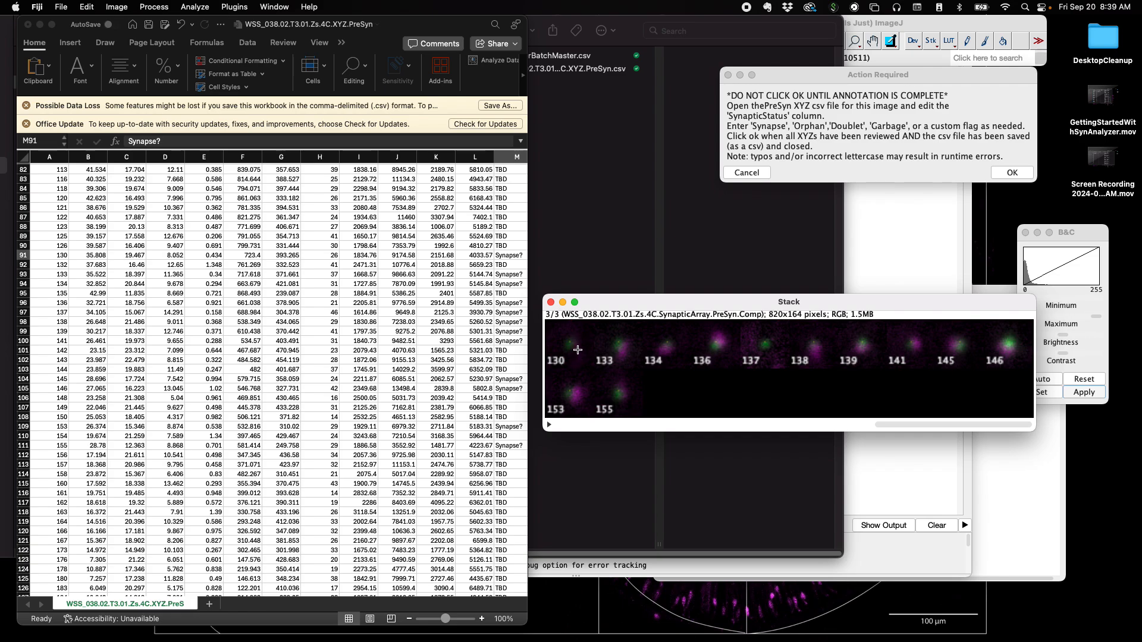
Set the SynapseStatus of ID 130 in cell M91 to Synapse, without the question mark.
left_click(507, 257)
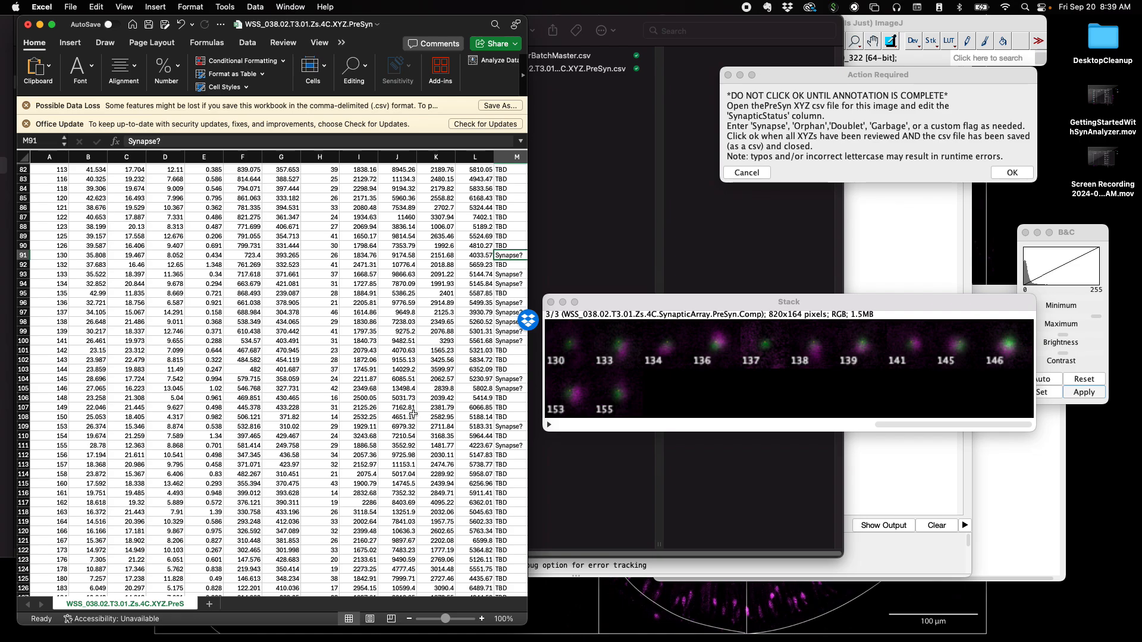
type("Syna")
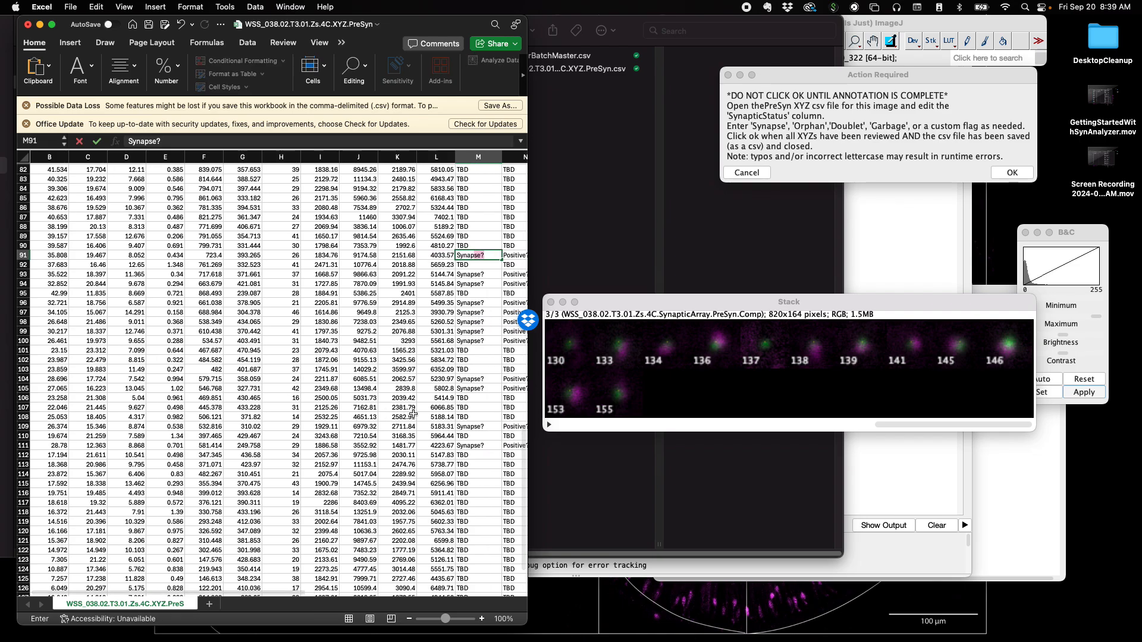
type("pse")
key("Delete")
key("Return")
key("Up")
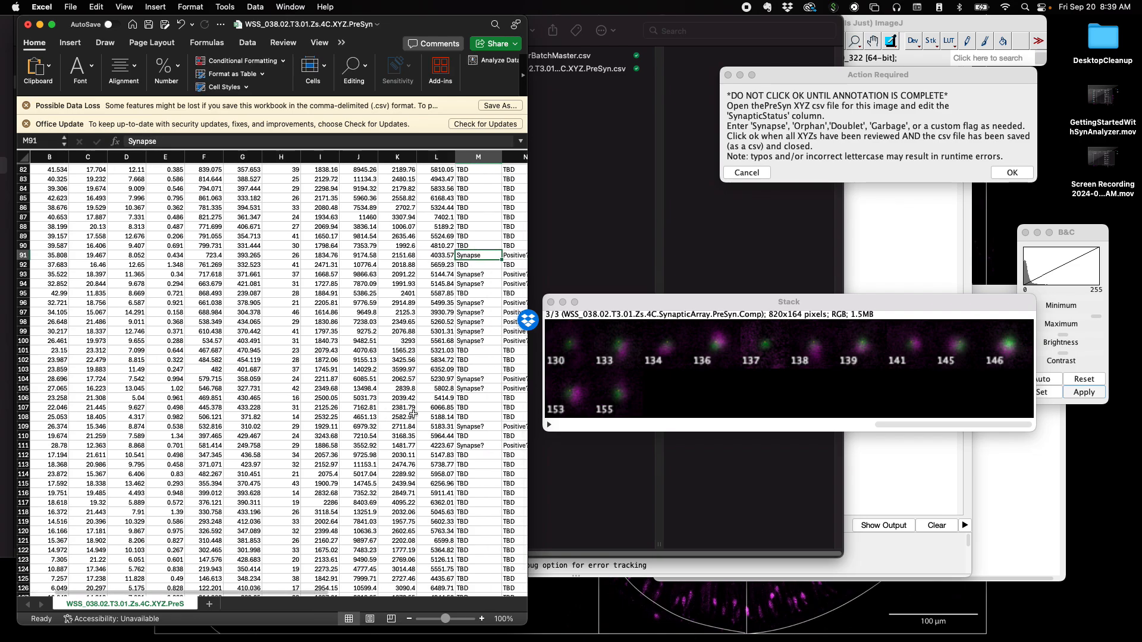
Copy the Synapse status of ID 130 to ID 133 in cell M93, widening the workbook window slightly.
key("super+c")
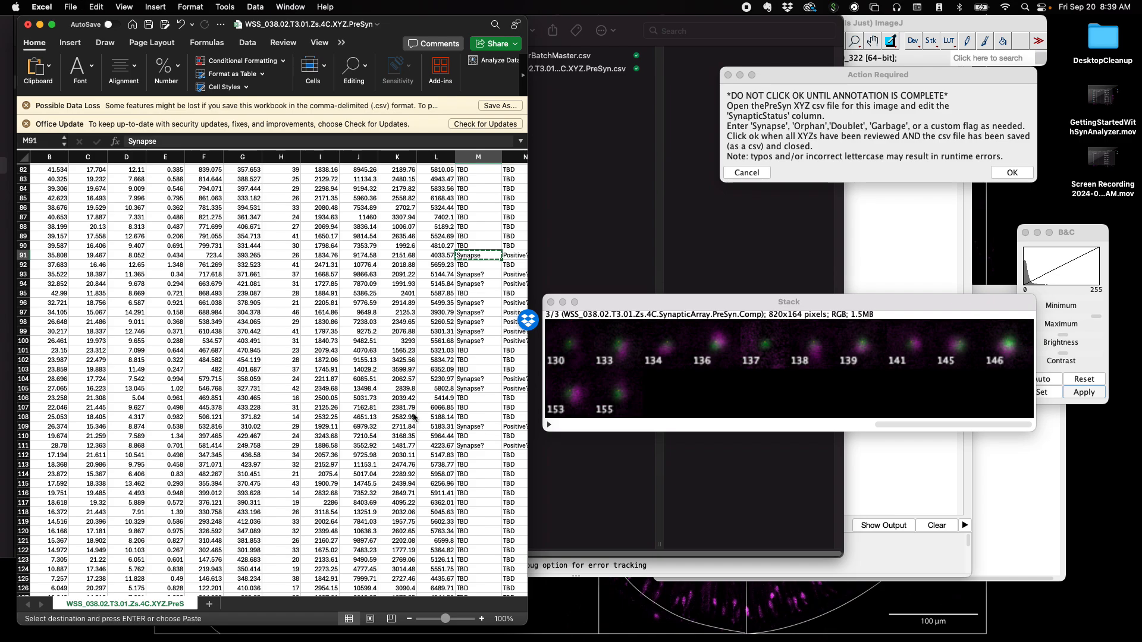
key("Down")
key("Down")
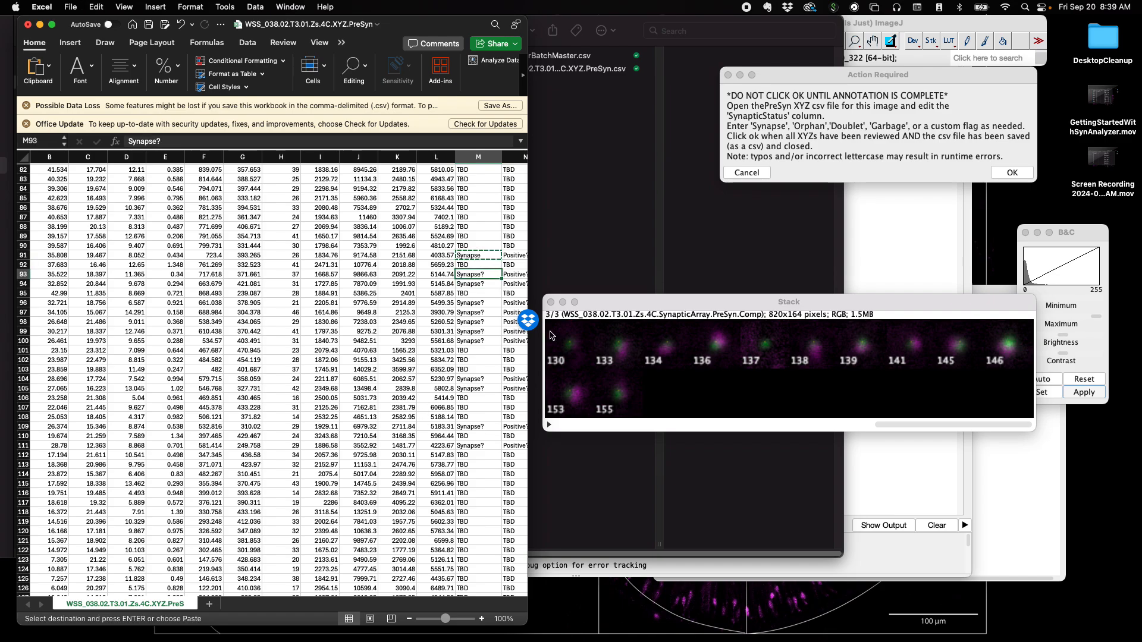
left_click_drag(527, 202, 561, 239)
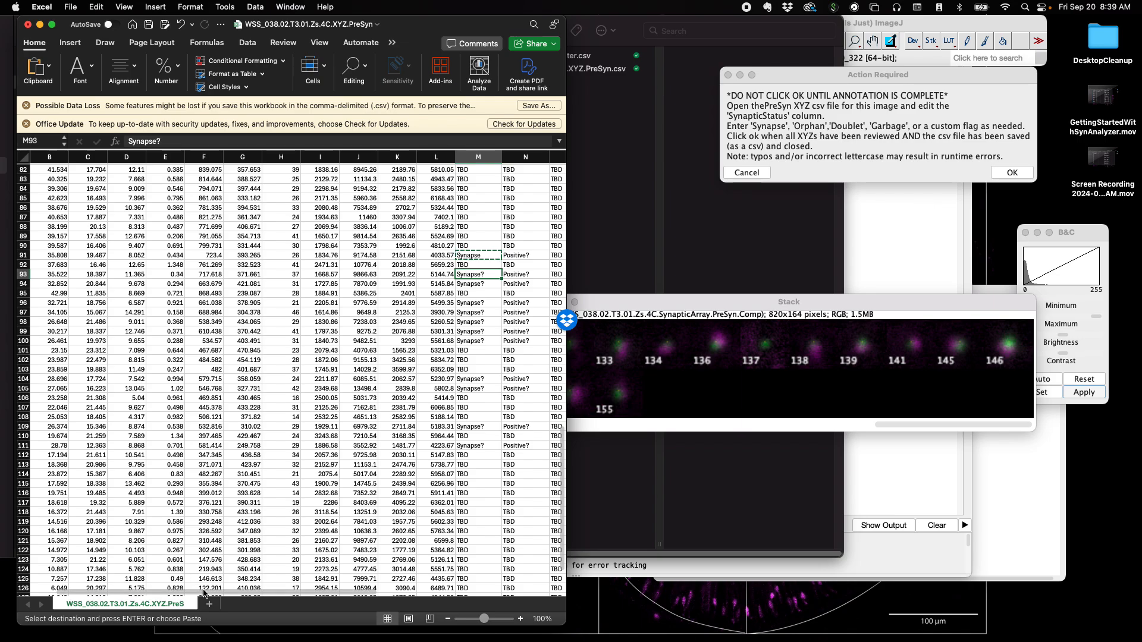
scroll(202, 591, "left", 2)
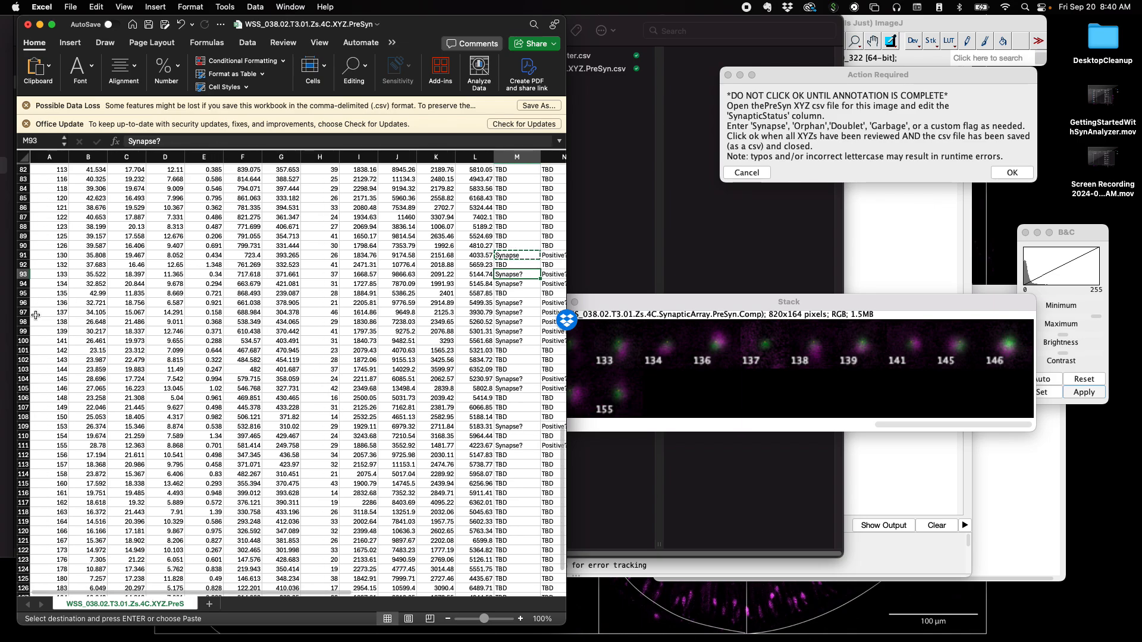
key("super+v")
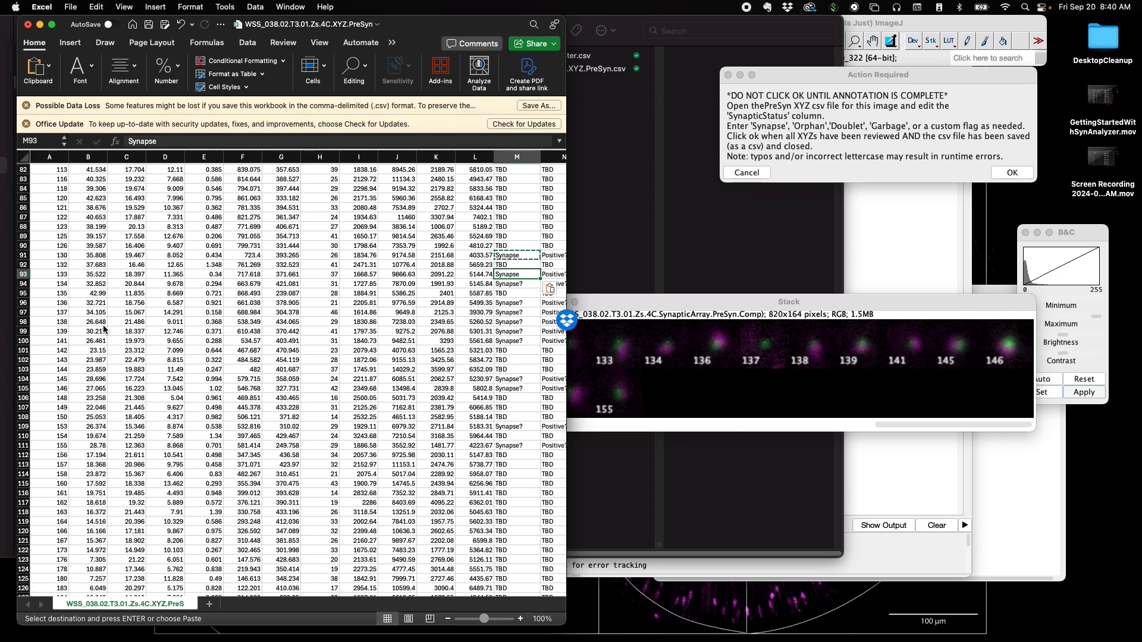
Set the SynapseStatus of ID 134 in cell M94 to Synapse by copying the status of ID 130.
key("Down")
key("Down")
key("Down")
key("Up")
key("Up")
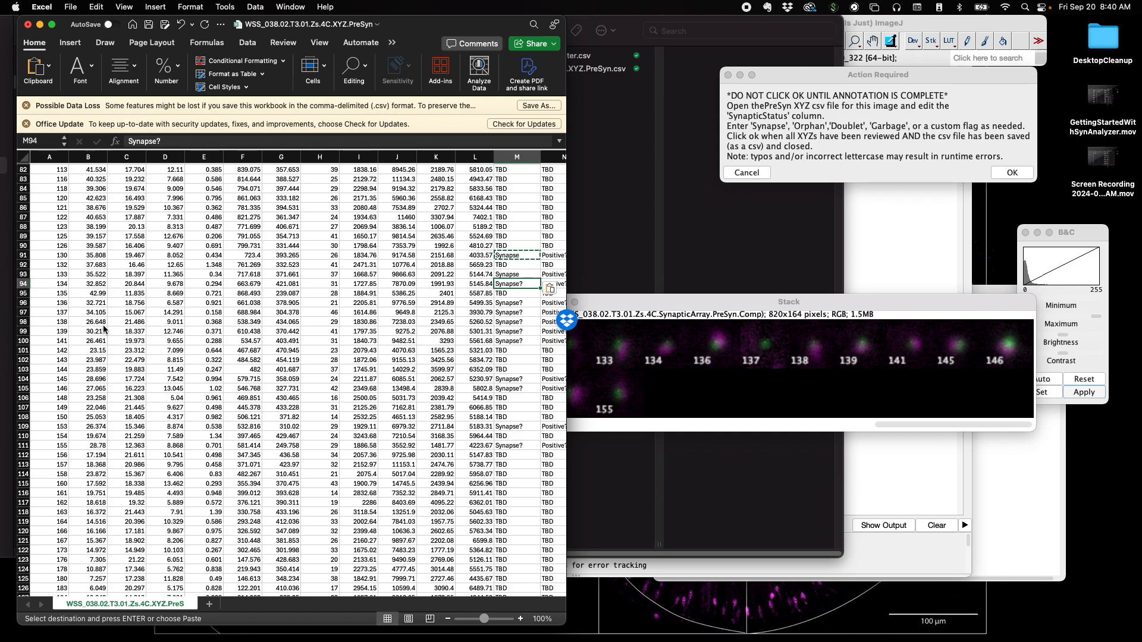
key("super+v")
Mark ID 137 in cell M97 as Orphan in the SynapseStatus column.
key("Down")
key("Down")
key("Down")
key("Down")
key("Up")
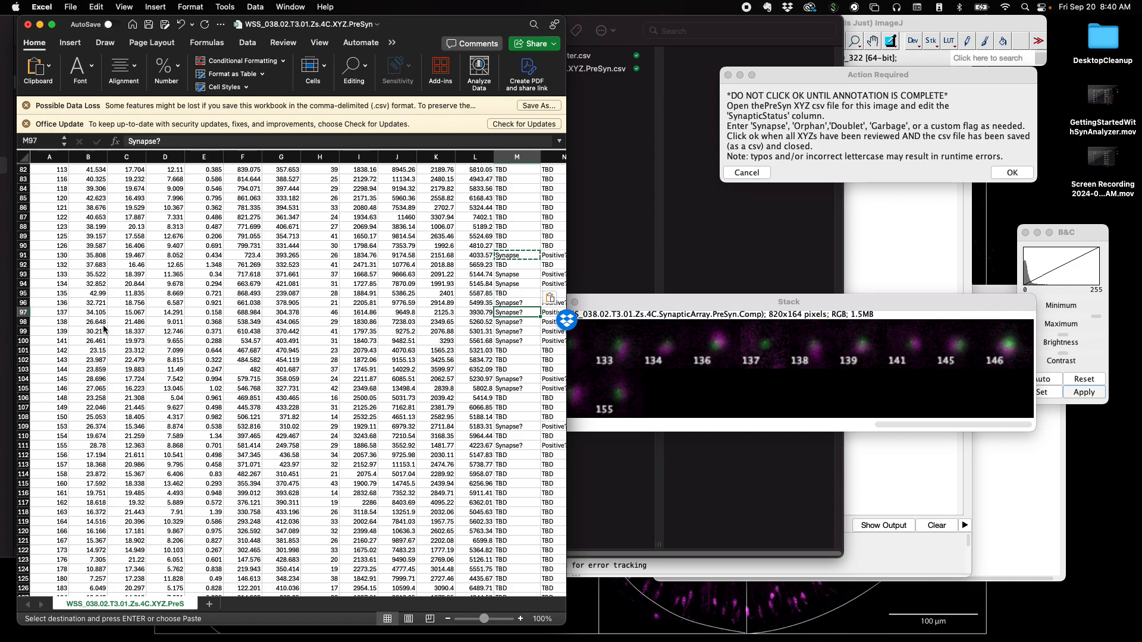
type("Orphan")
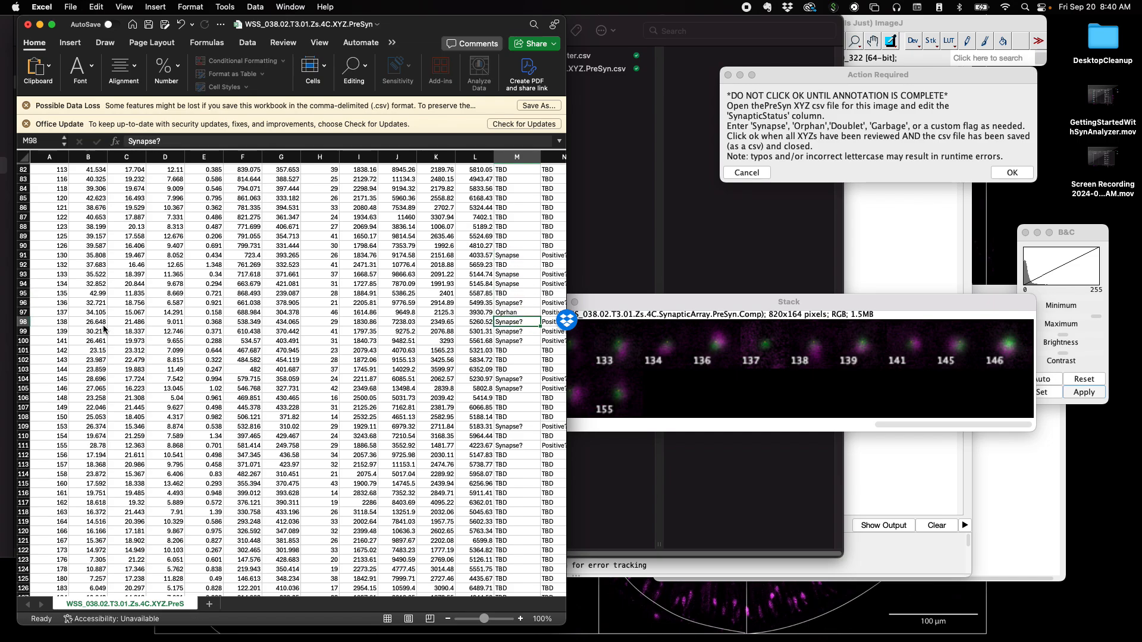
Set the SynapseStatus of ID 136 in cell M96 to Synapse.
key("Up")
type("Synapse")
key("Down")
key("Down")
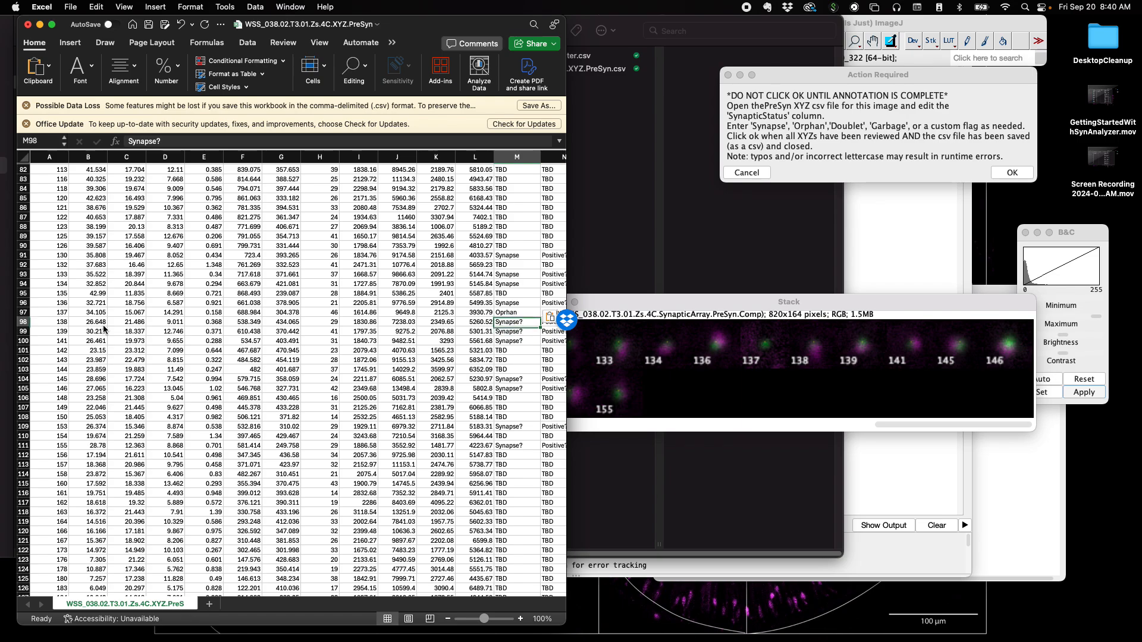
Set the SynapseStatus of IDs 138, 139 and 141 in cells M98 to M100 to Synapse.
key("super+v")
key("Down")
key("super+v")
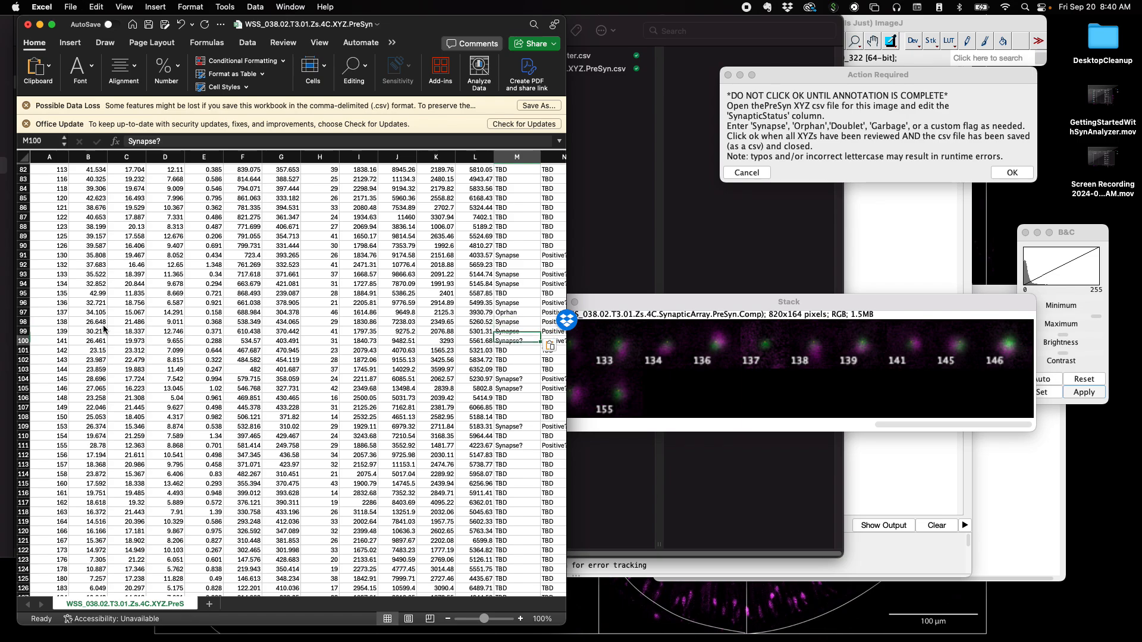
key("Down")
key("super+v")
Set the SynapseStatus of IDs 145 and 146 in cells M104 and M105 to Synapse.
key("Down")
key("Down")
key("Down")
key("Down")
key("super+v")
key("Down")
key("super+v")
Set the SynapseStatus of IDs 153 and 155 in cells M109 and M111 to Synapse and save the CSV file.
key("Down")
key("Down")
key("Down")
key("Down")
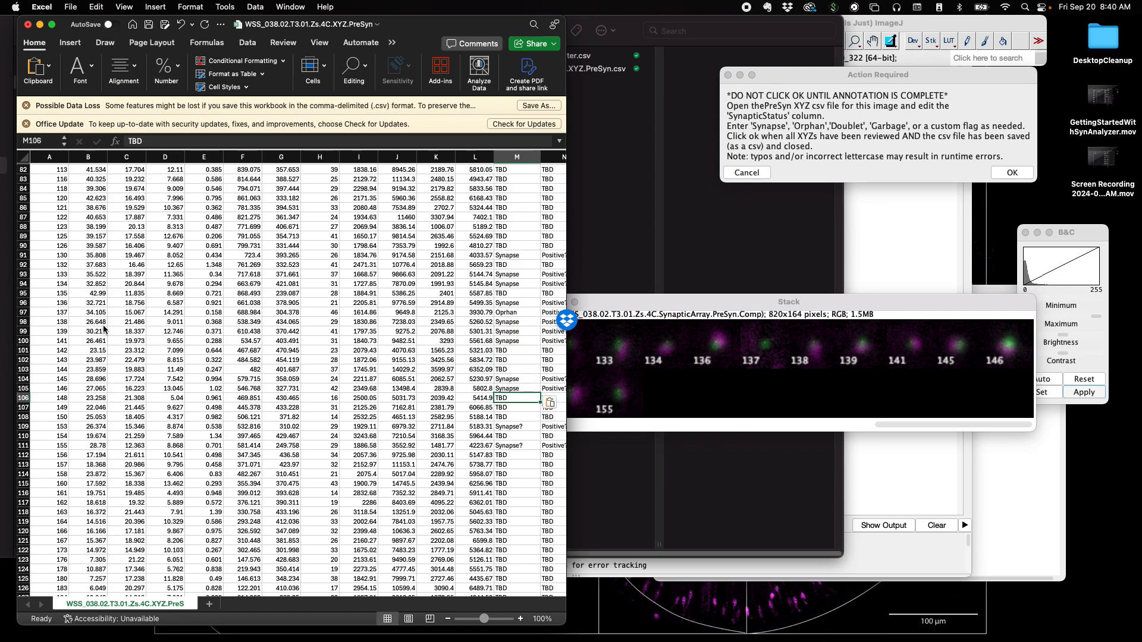
key("super+v")
key("Down")
key("Down")
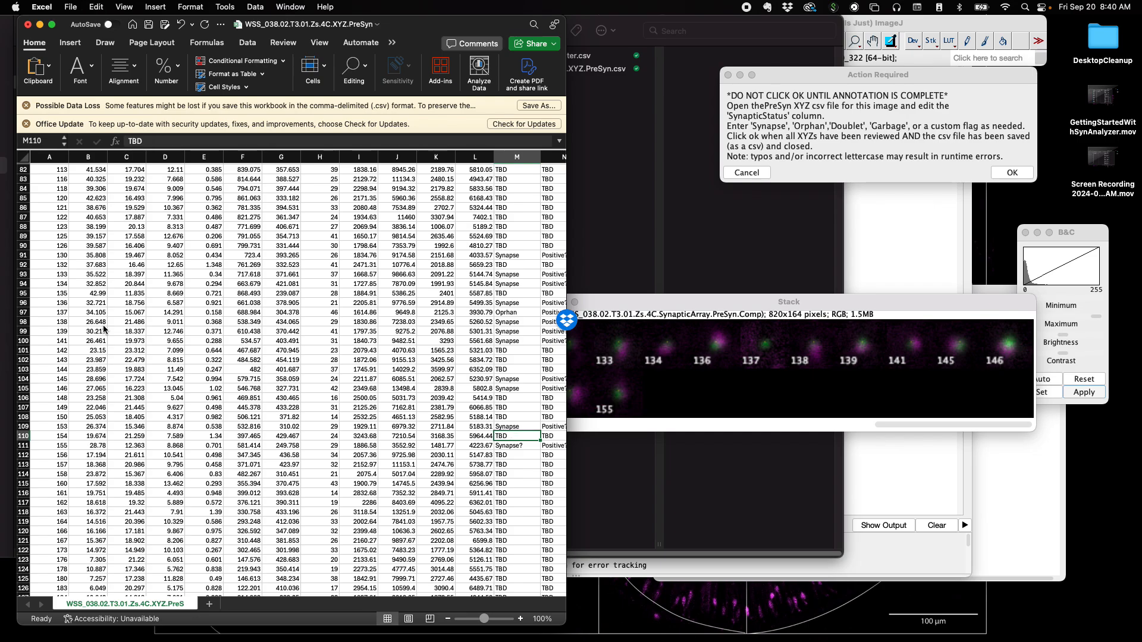
key("super+v")
key("super+s")
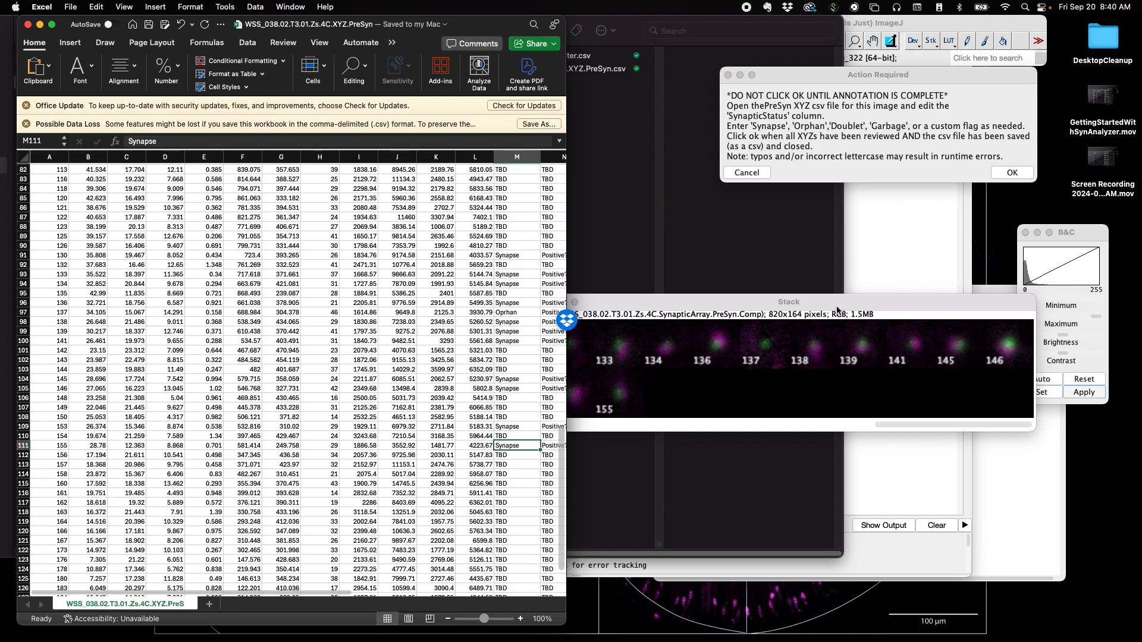
Close the saved PreSyn CSV workbook.
left_click(627, 384)
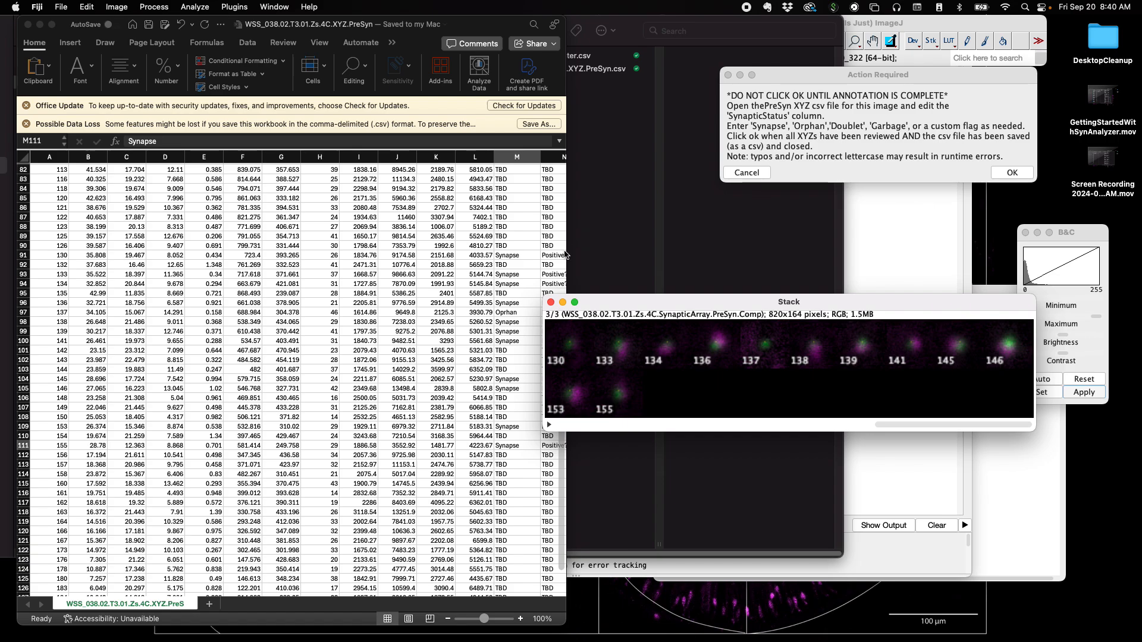
left_click(510, 533)
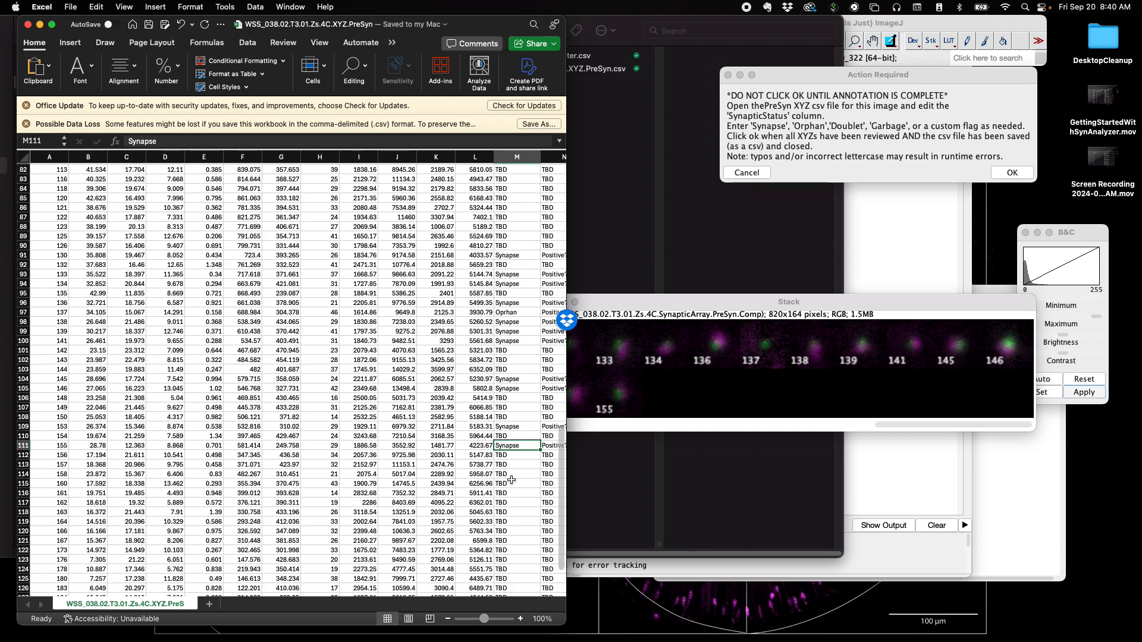
key("super+w")
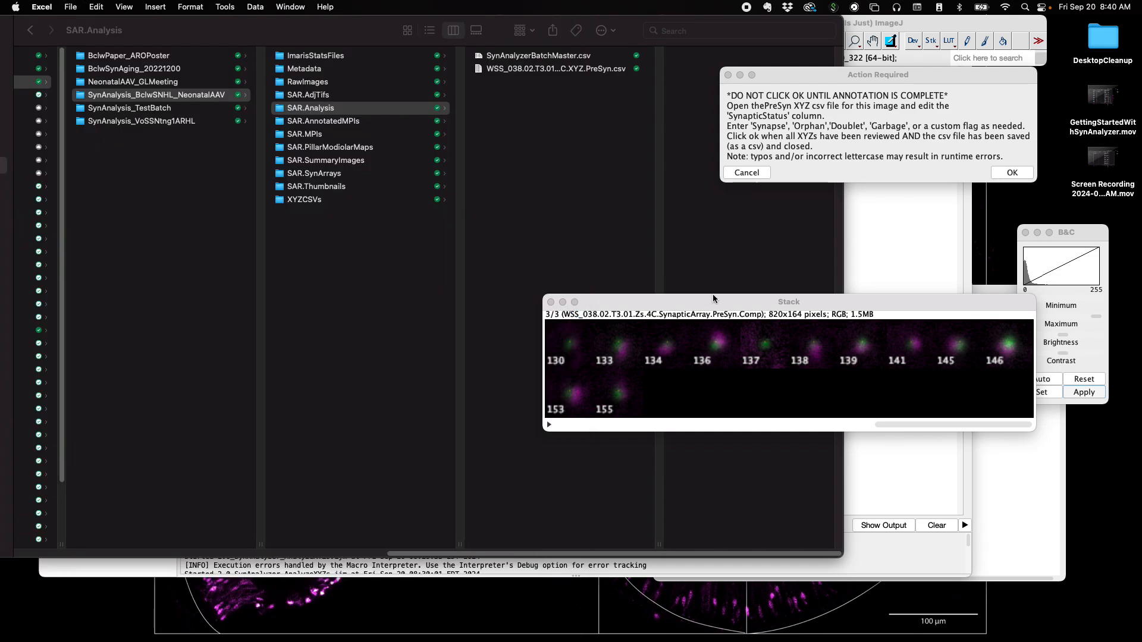
Confirm in Fiji that the annotation is complete and answer No to reviewing the Terminal array for PreSyn XYZs.
left_click(714, 299)
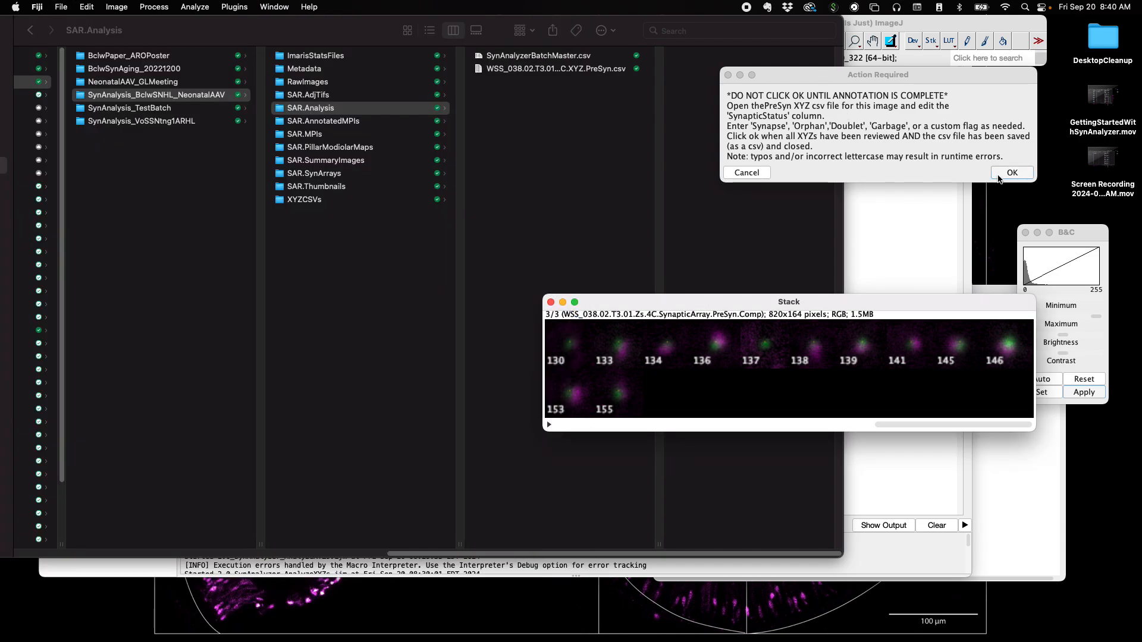
left_click(999, 178)
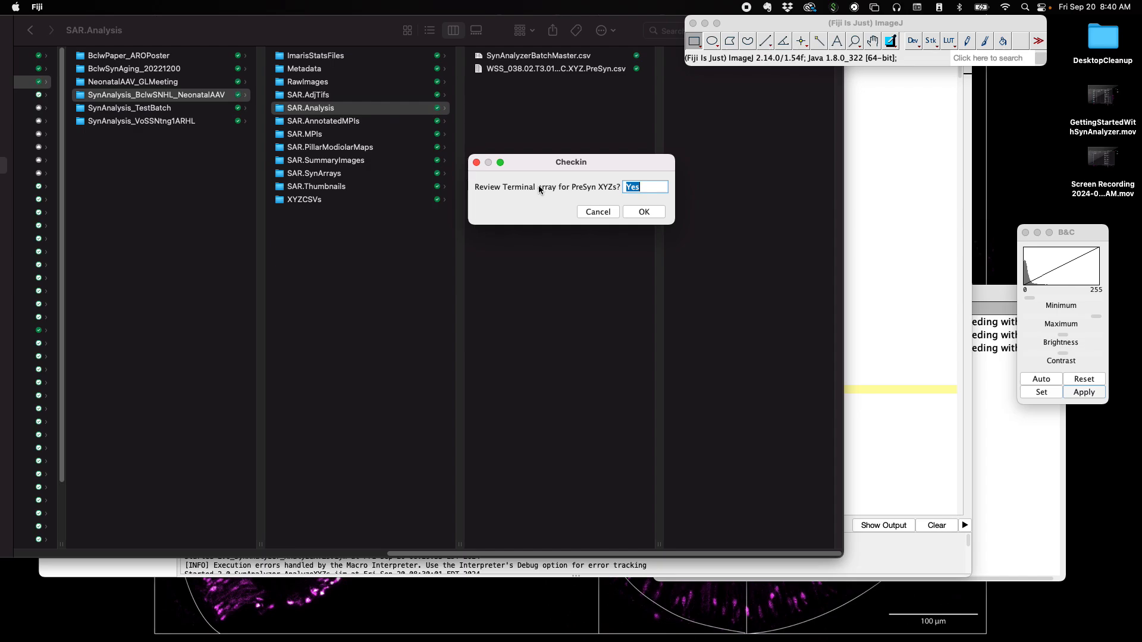
type("No")
key("Return")
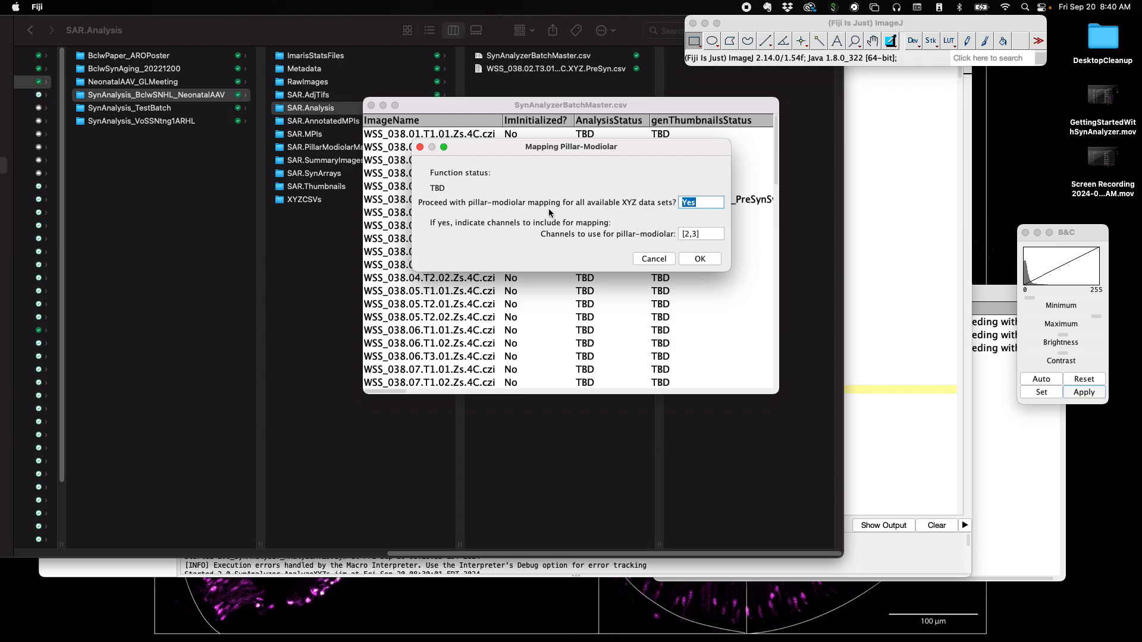
Proceed with pillar-modiolar mapping for all available XYZ data sets, answering Yes and using channels [2,3].
key("Tab")
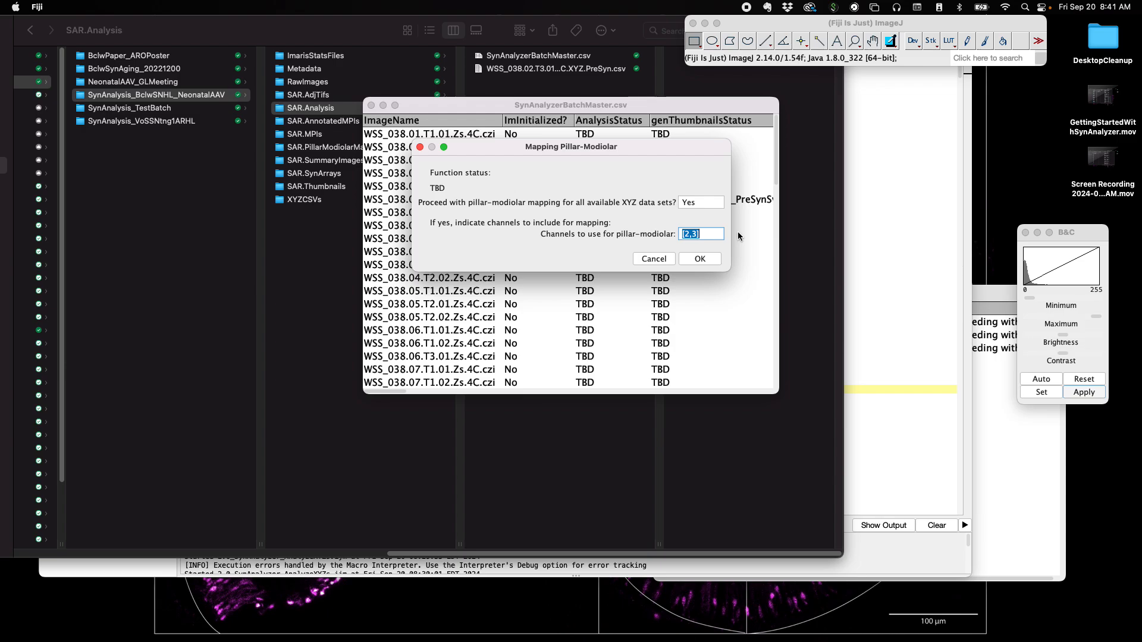
key("Right")
key("Left")
key("Left")
key("Left")
key("shift+Left")
key("Right")
key("Right")
left_click(703, 257)
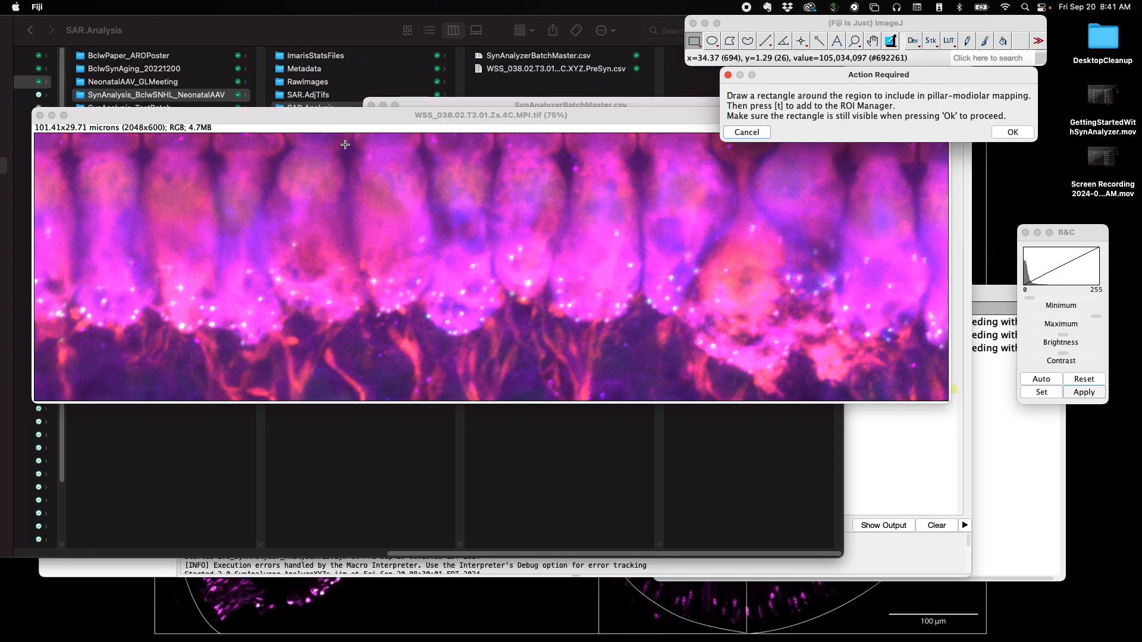
Try rectangles of different widths and positions on the MPI image as the region for pillar-modiolar mapping.
left_click_drag(341, 141, 562, 351)
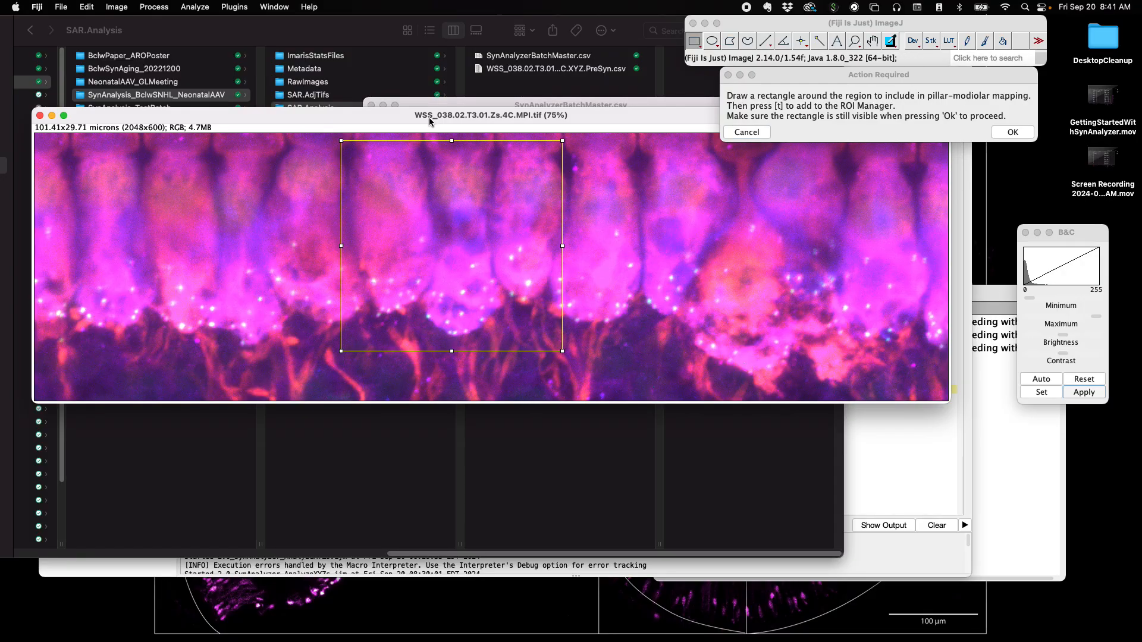
left_click_drag(452, 144, 453, 126)
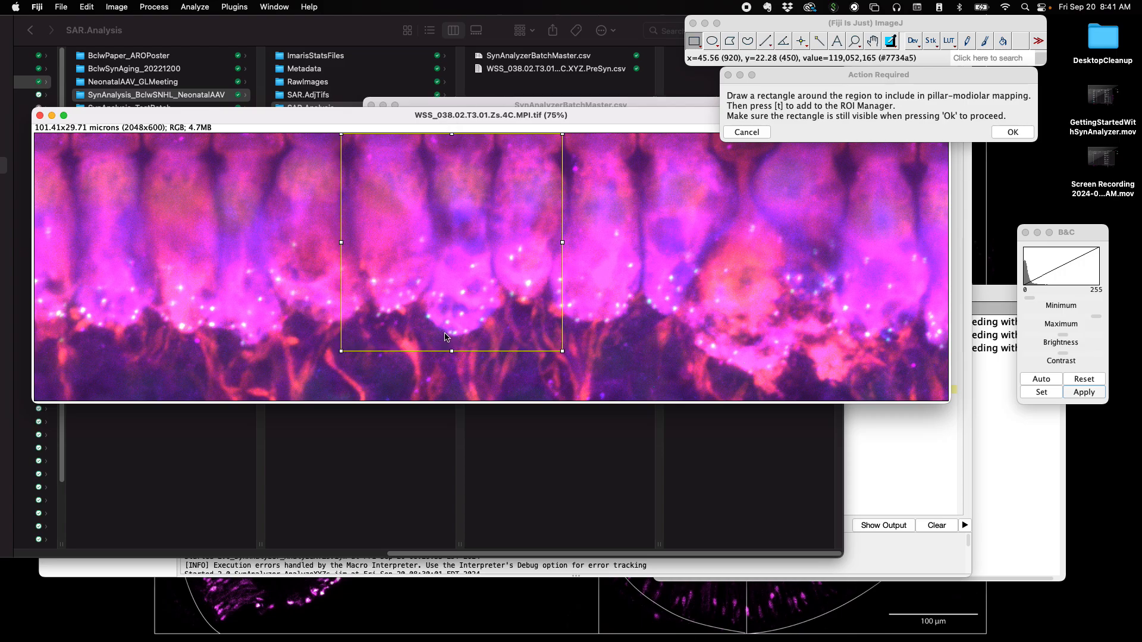
left_click_drag(365, 251, 97, 234)
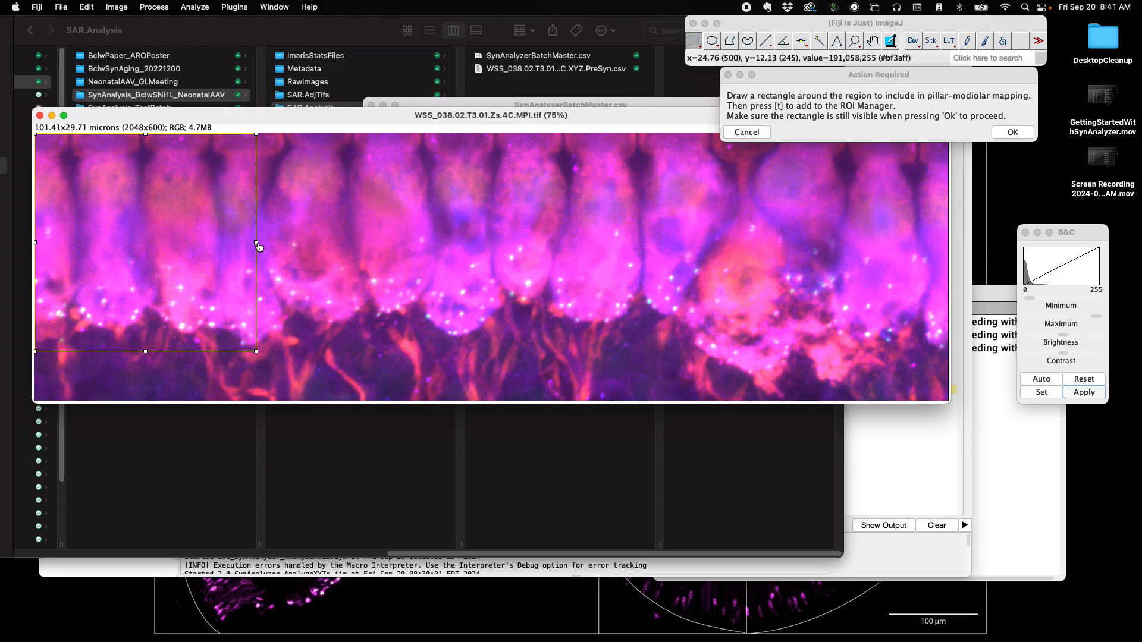
left_click_drag(257, 244, 495, 282)
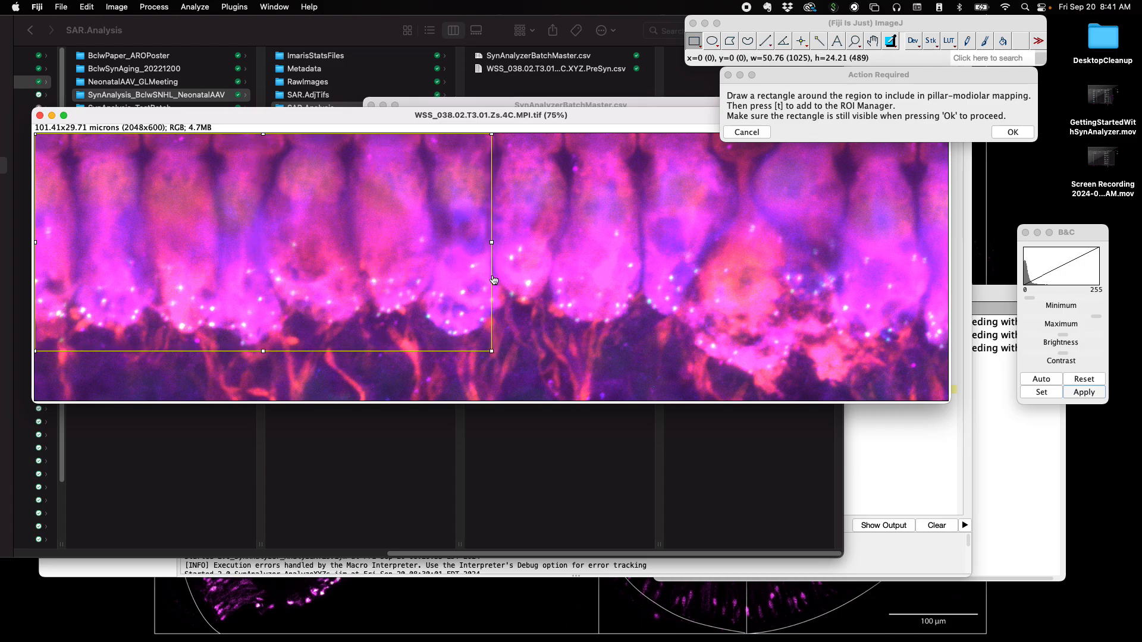
left_click_drag(311, 220, 839, 211)
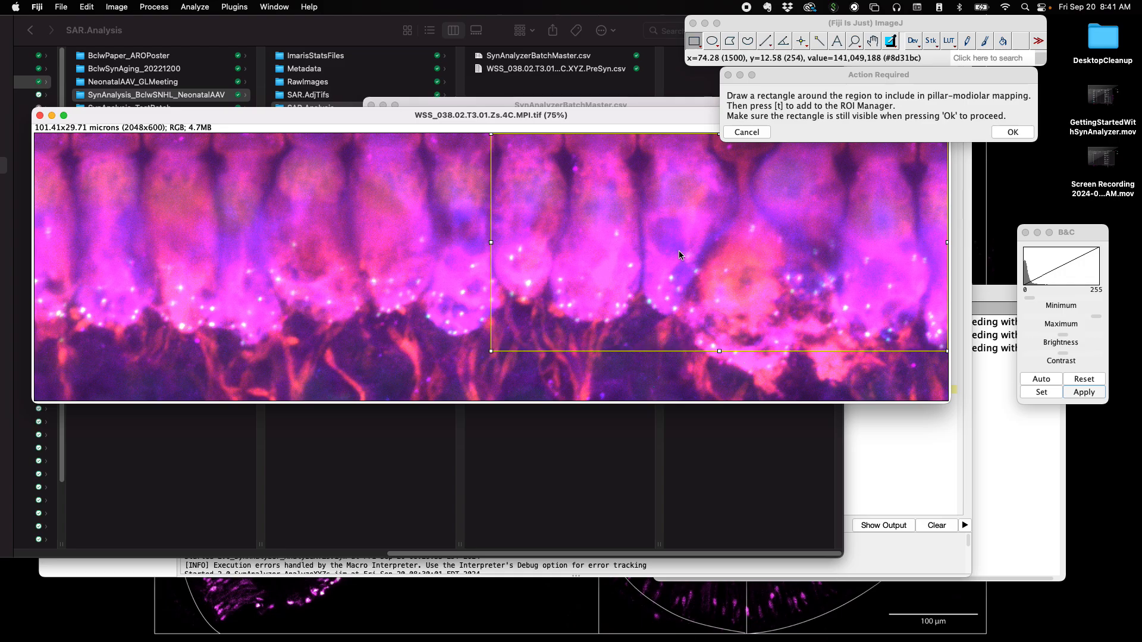
left_click_drag(491, 243, 36, 243)
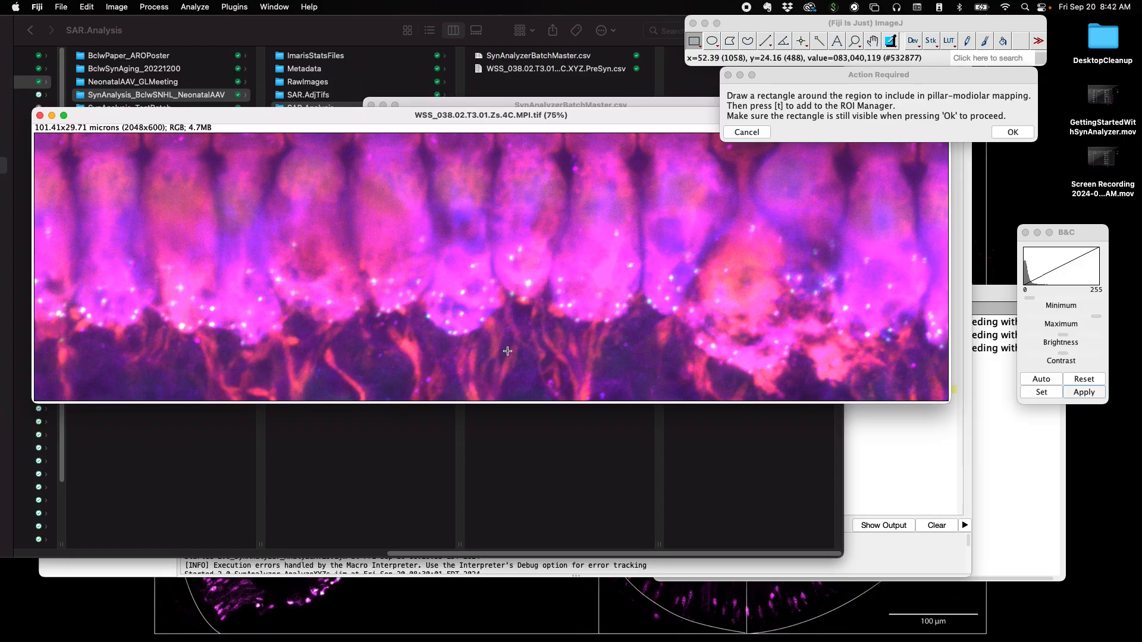
Draw a rectangle around the two hair cells near the middle of the MPI image and confirm it as the mapping region.
left_click_drag(507, 351, 347, 107)
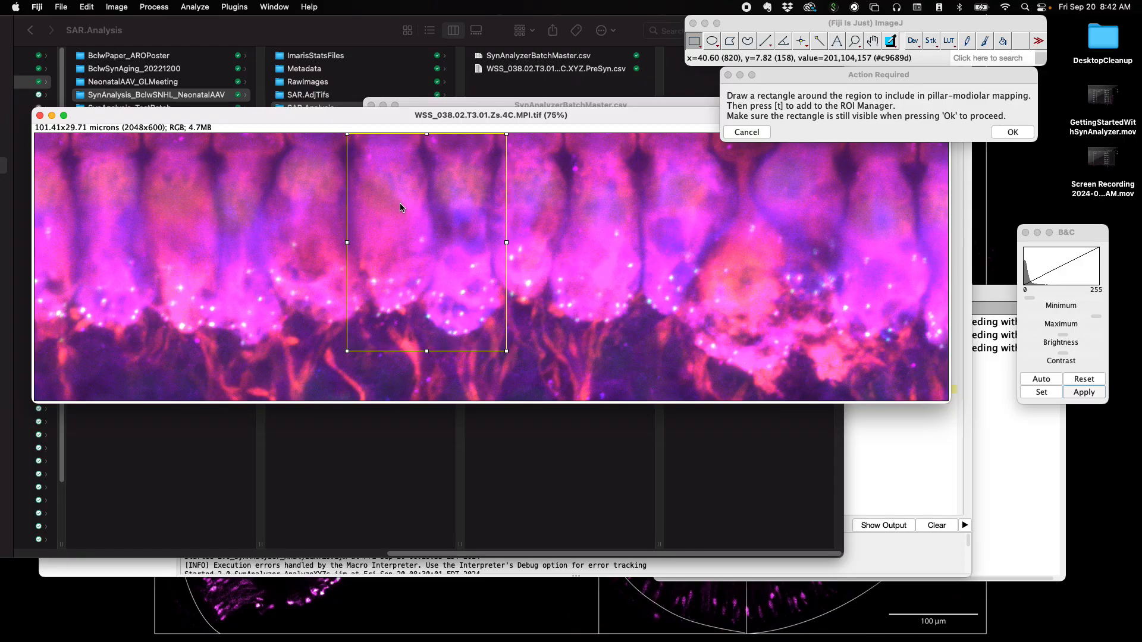
left_click(1010, 132)
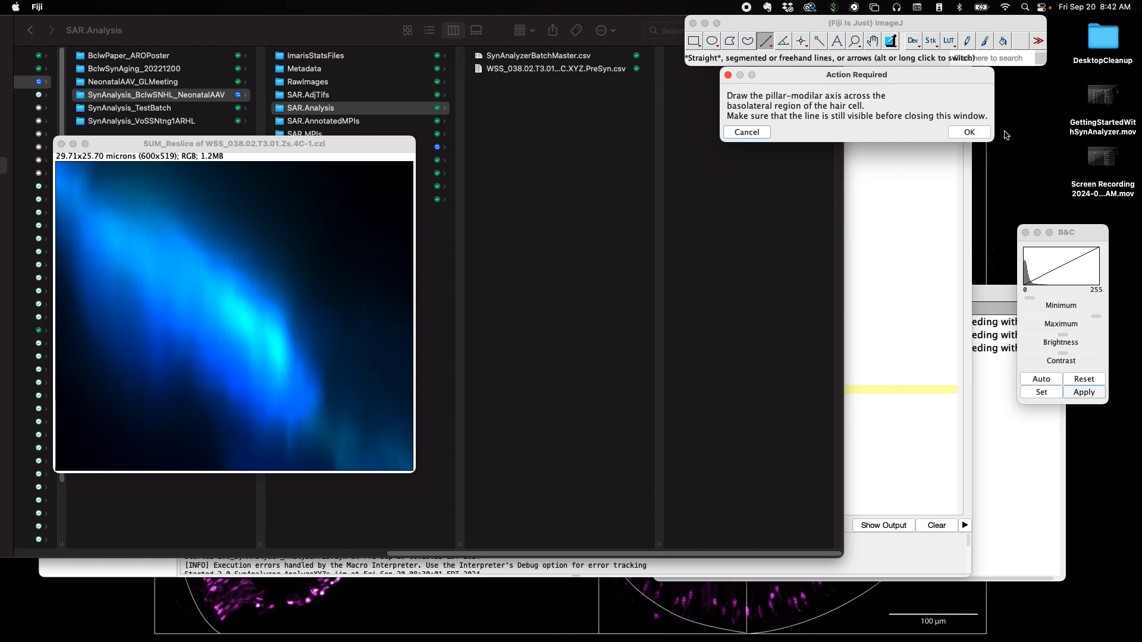
Draw a pillar-modiolar axis line about 14.5 µm long across the hair cell's basolateral region, adjust both its ends and confirm it.
left_click_drag(367, 148, 623, 121)
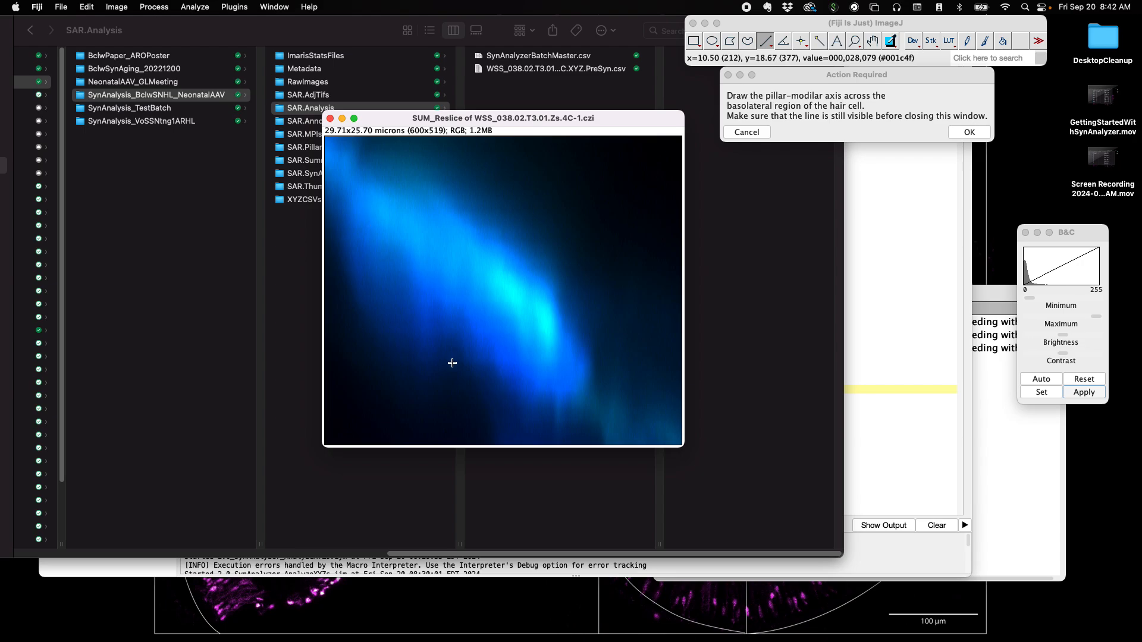
left_click_drag(427, 386, 557, 278)
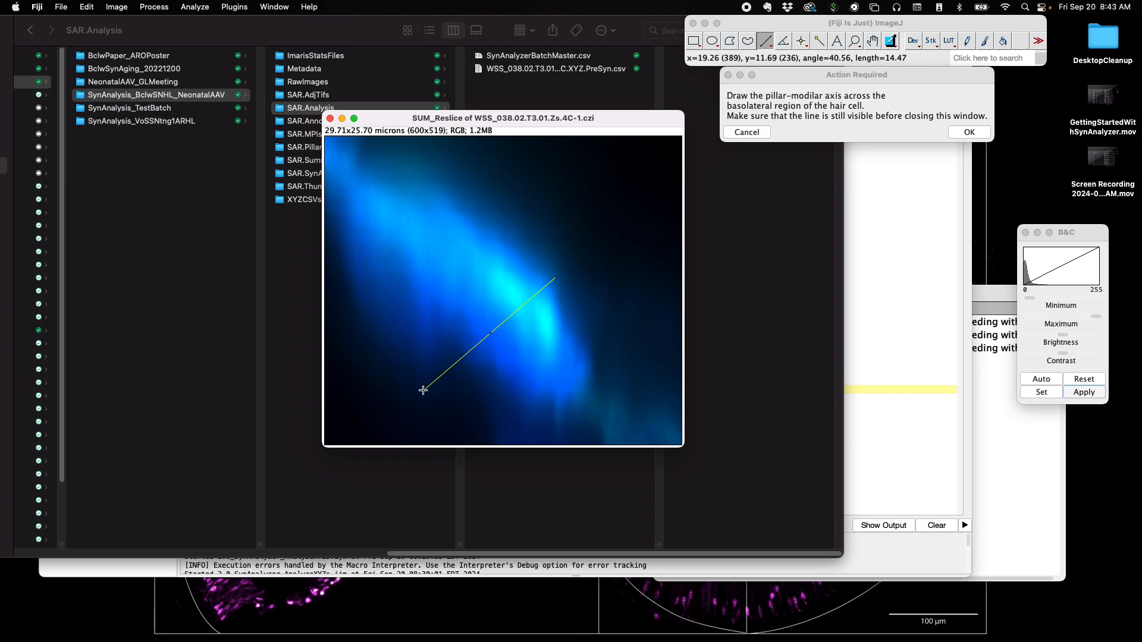
left_click_drag(423, 391, 418, 405)
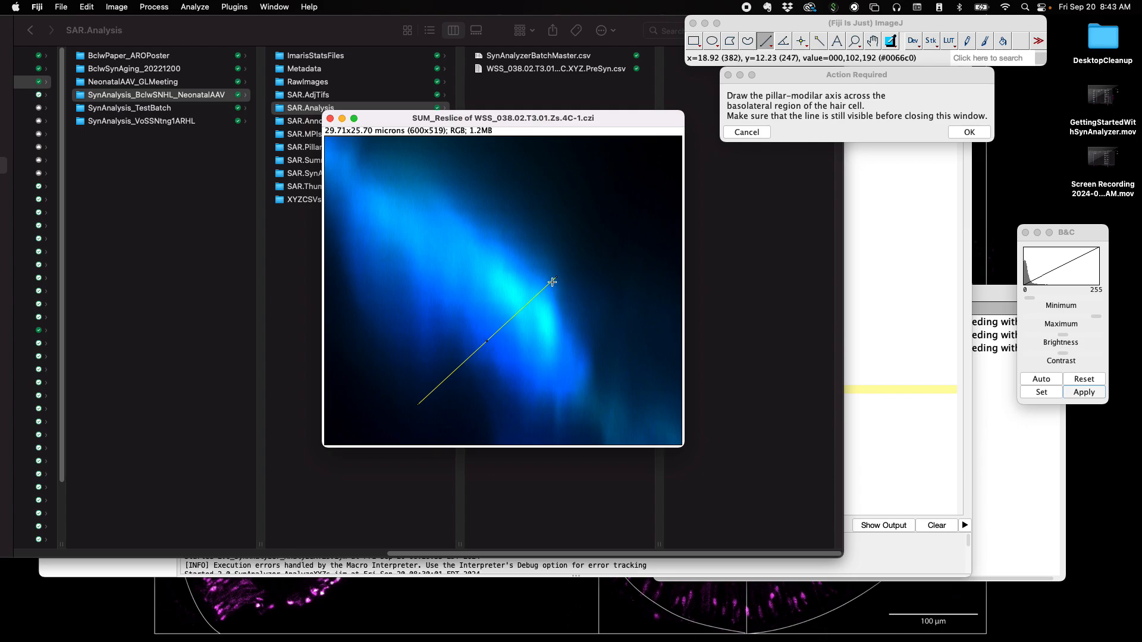
mouse_move(558, 282)
left_mouse_down()
mouse_move(498, 280)
mouse_move(555, 280)
mouse_move(565, 305)
mouse_move(556, 275)
left_mouse_up()
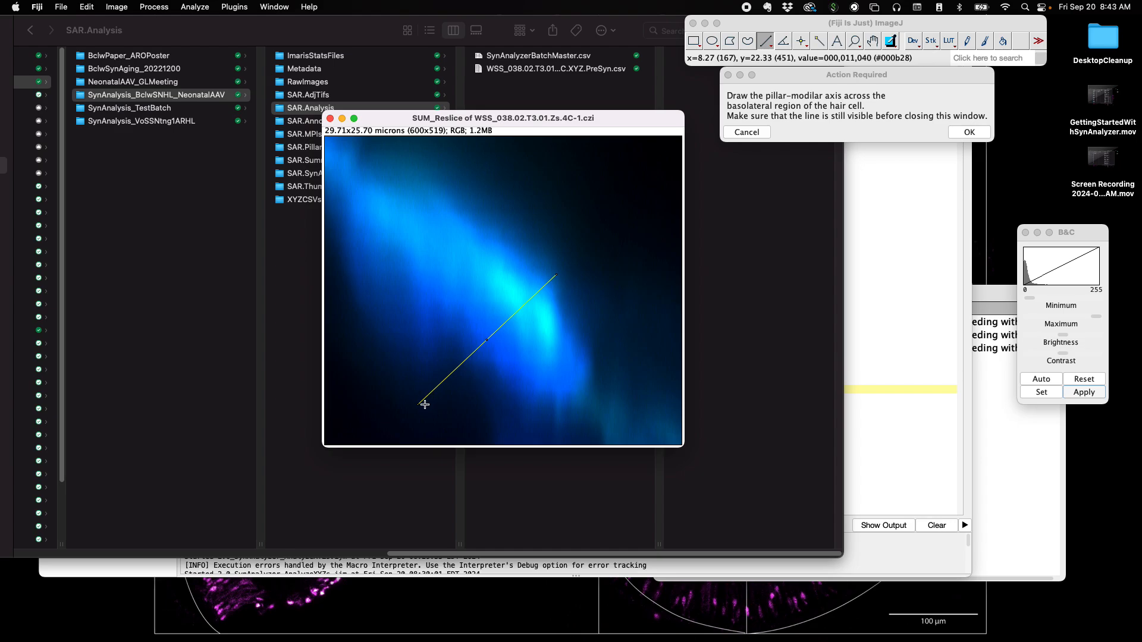
left_click_drag(417, 408, 415, 409)
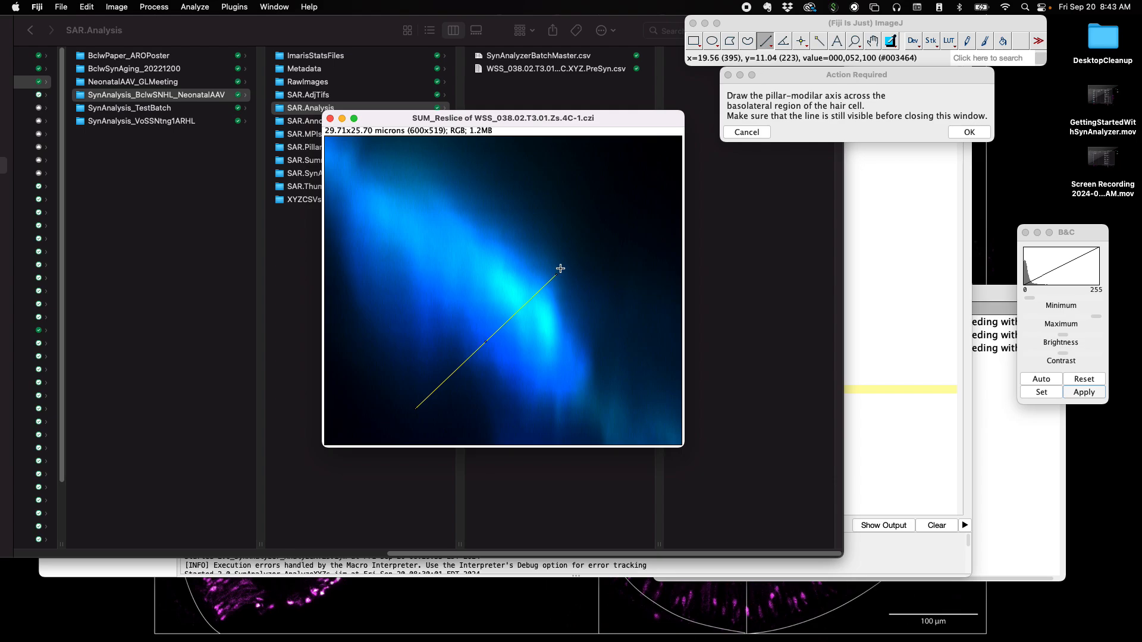
left_click_drag(556, 273, 553, 275)
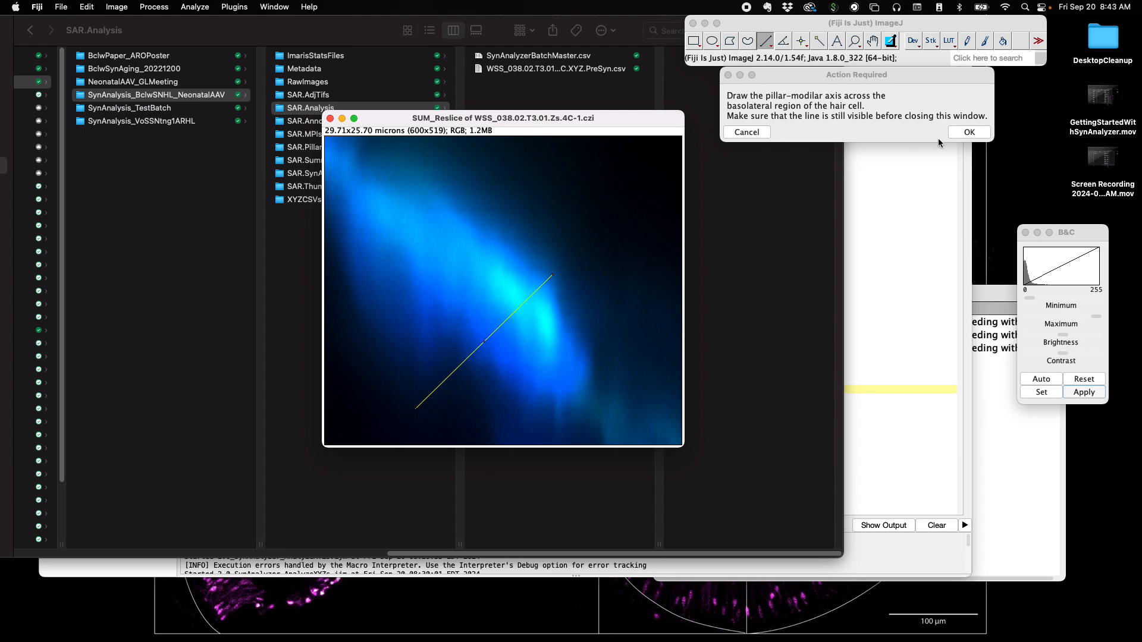
left_click(964, 133)
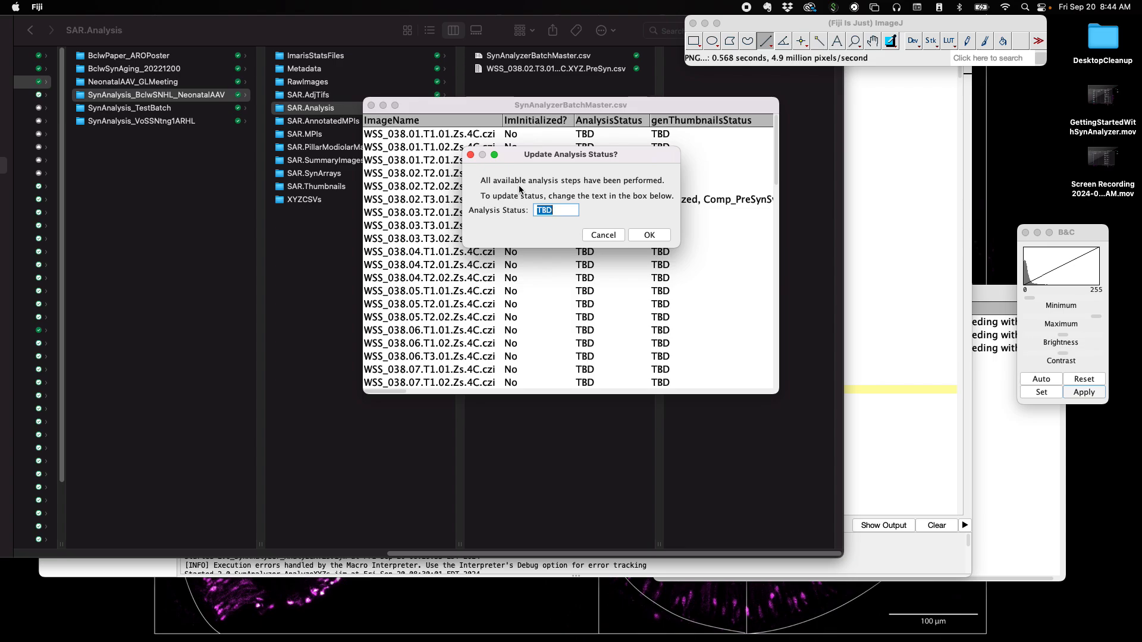
Keep the Analysis Status as TBD and end the SynAnalyzer run with the EXIT analysis mode.
left_click(641, 234)
left_click(550, 230)
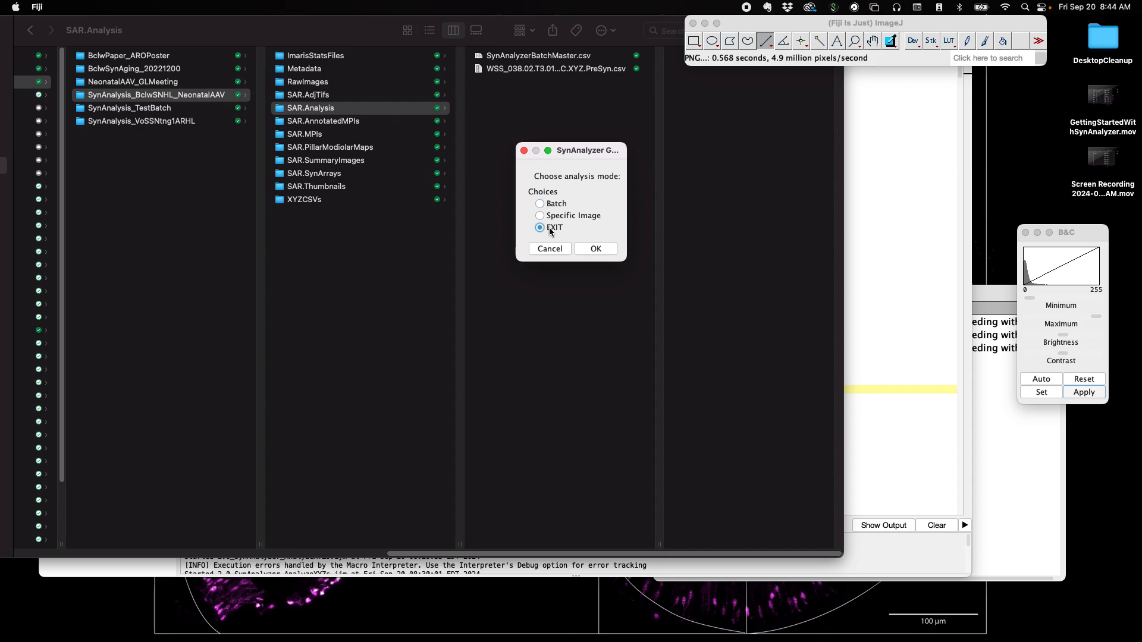
left_click(596, 249)
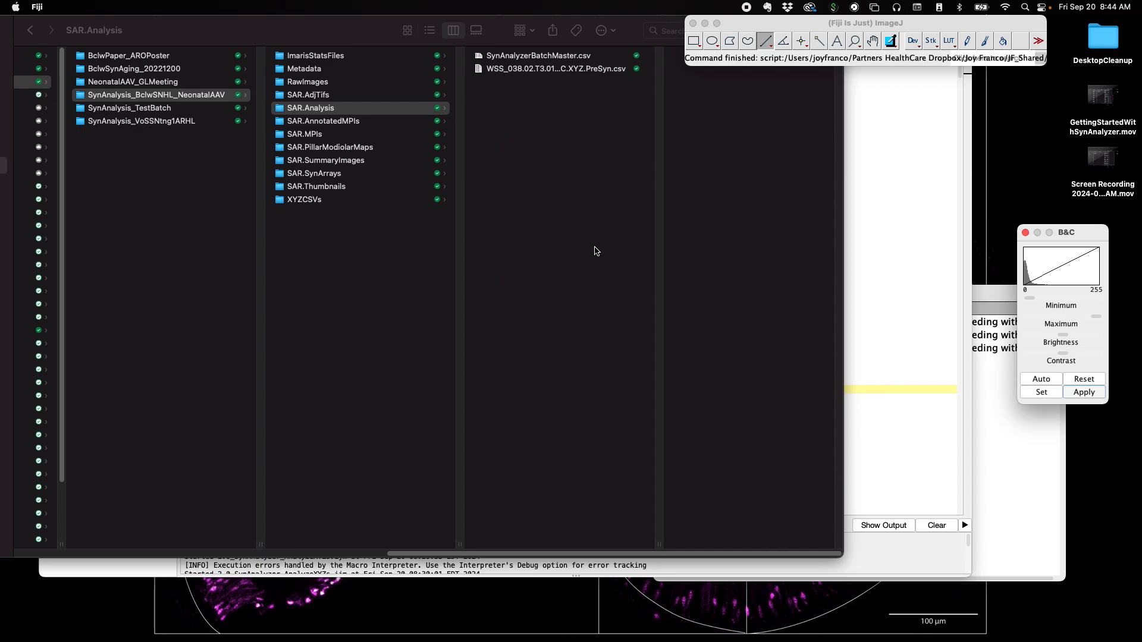
Open WSS_038.02.T3.01.Zs.4C.UserAdj.tif from SAR.AdjTifs in Fiji, browse its Z slices up to slice 22, and close it.
left_click(343, 123)
left_click(345, 122)
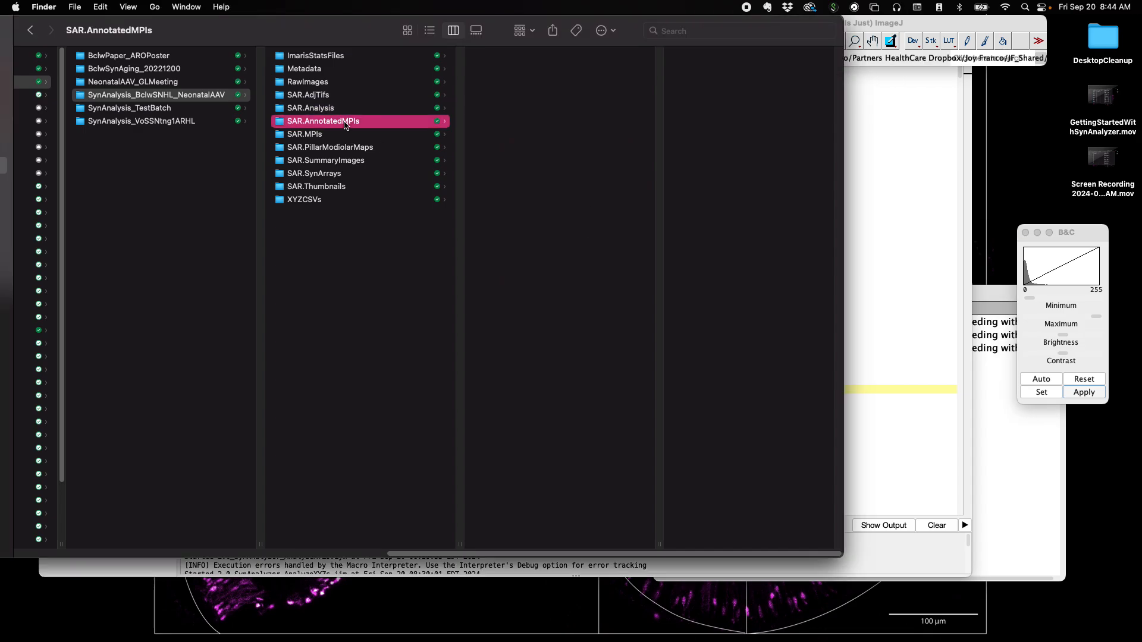
left_click(340, 95)
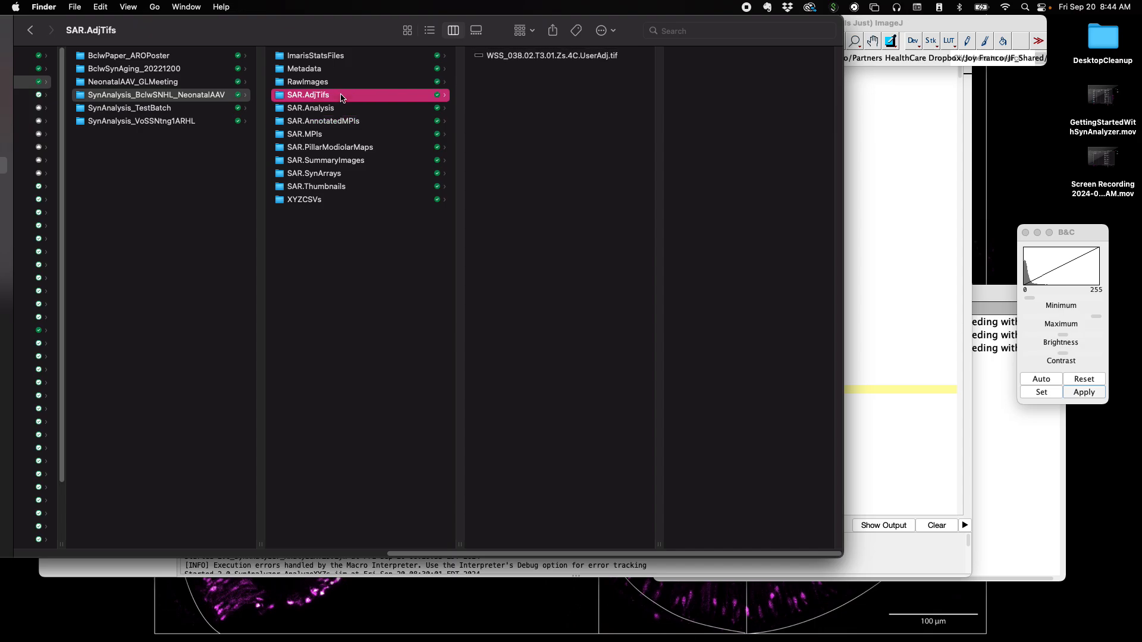
left_click(515, 57)
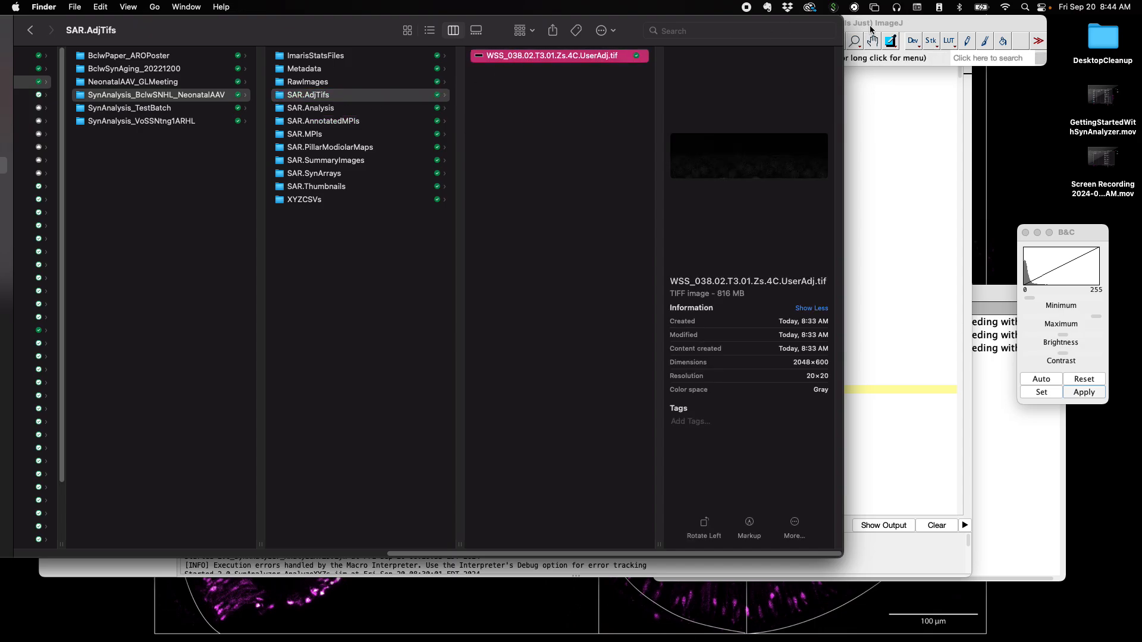
left_click_drag(857, 23, 941, 23)
left_click_drag(574, 56, 950, 56)
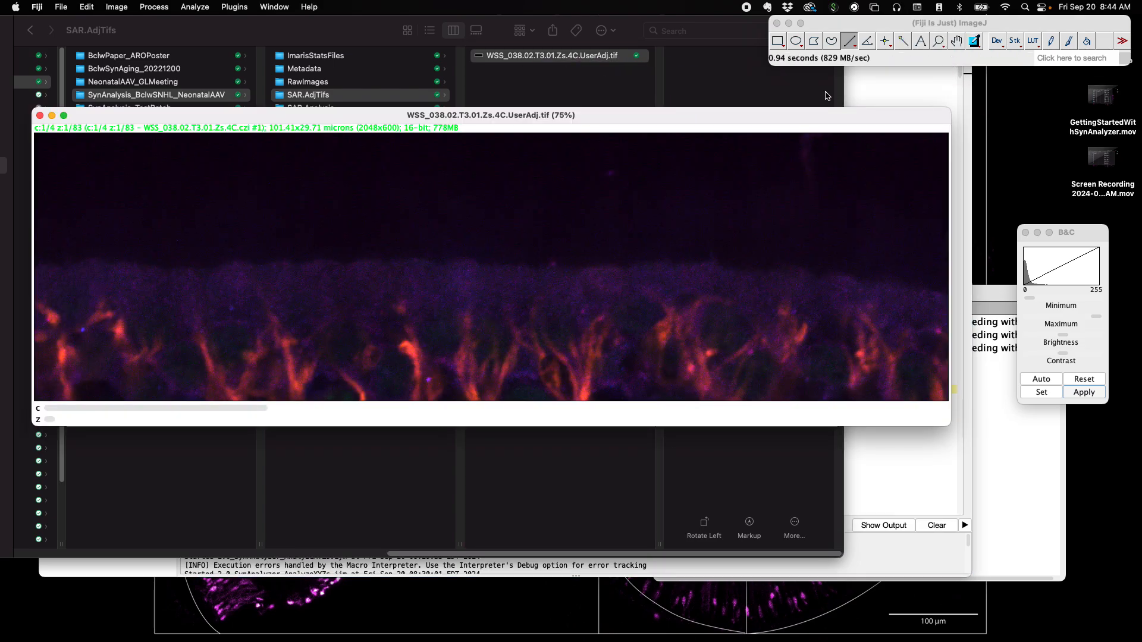
left_click_drag(794, 120, 805, 237)
left_click_drag(62, 536, 300, 520)
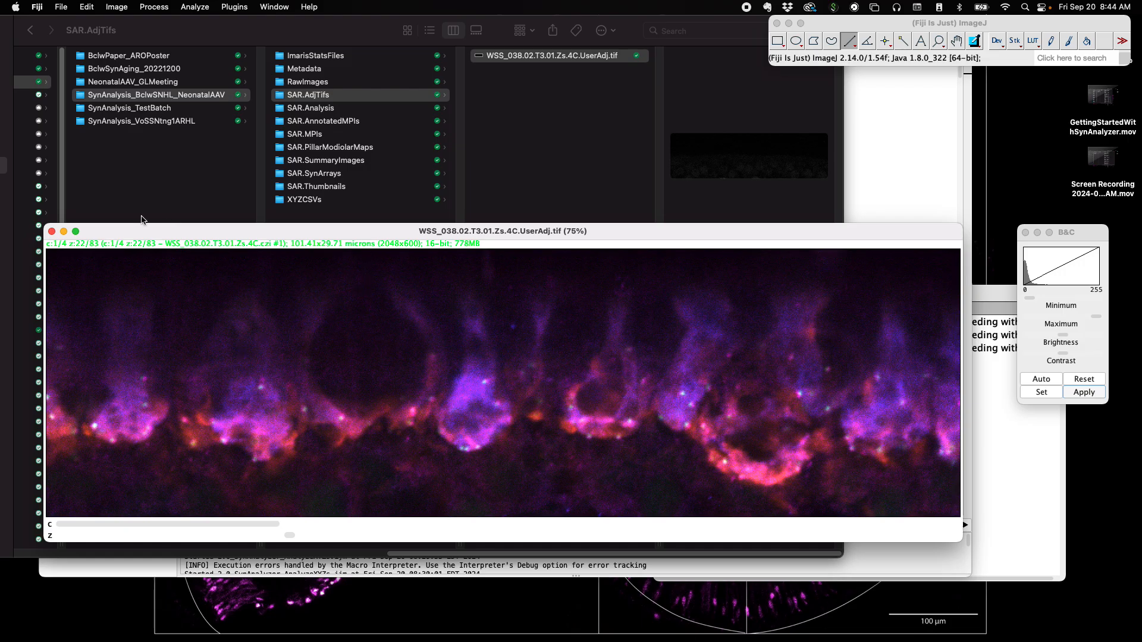
left_click(52, 231)
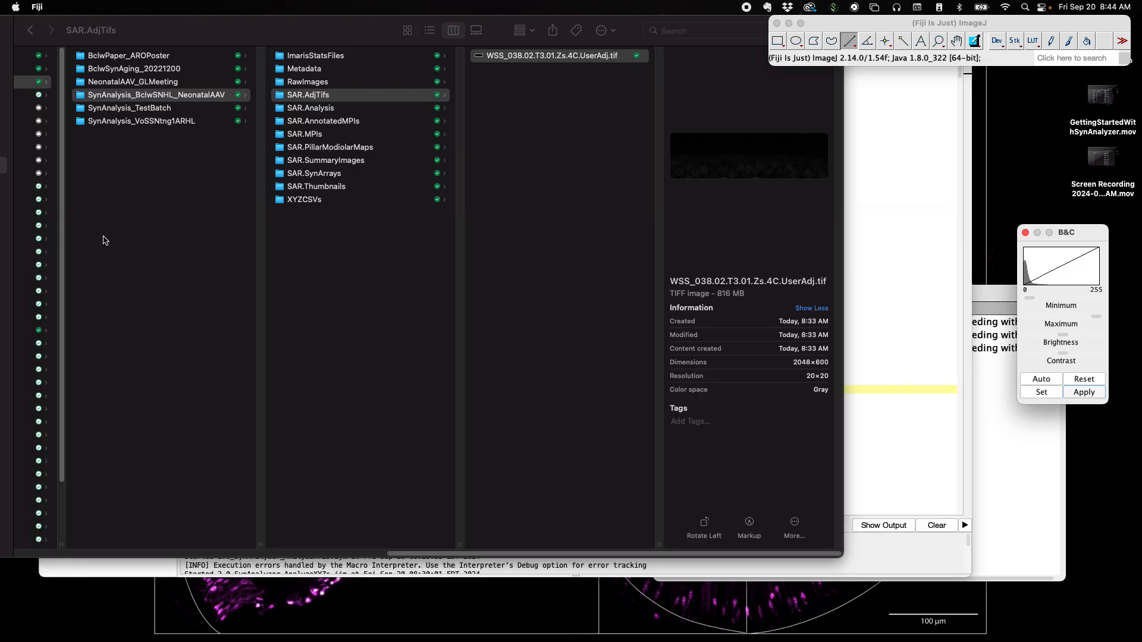
Check the SAR.Analysis folder, then view the annotated MPI PNG in SAR.AnnotatedMPIs and the MPI TIFF in SAR.MPIs.
left_click(357, 110)
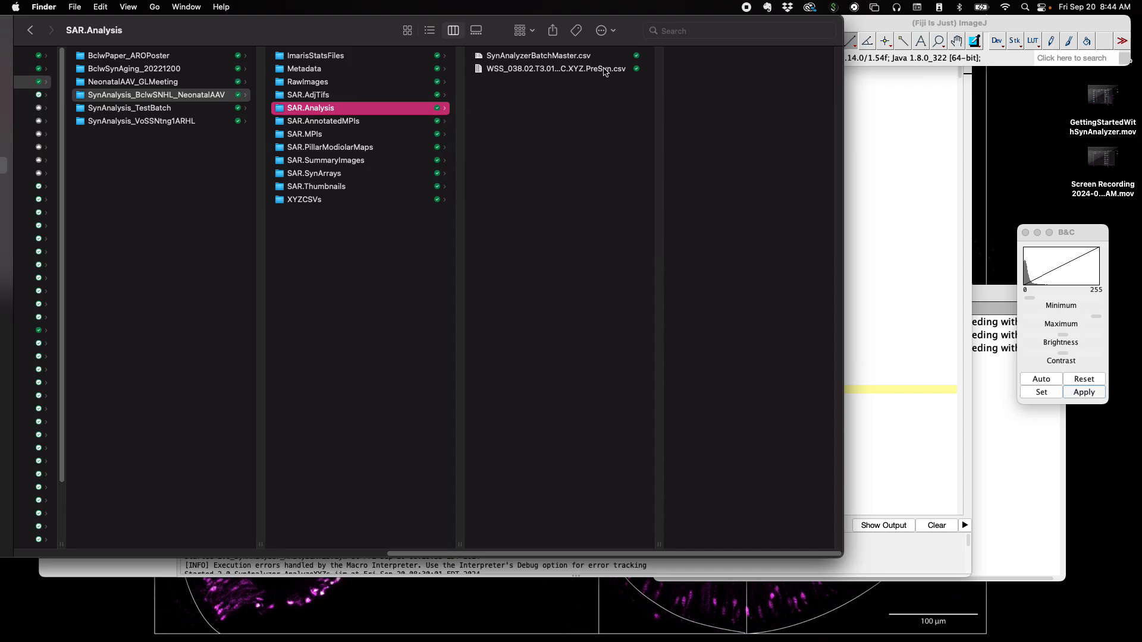
left_click(413, 122)
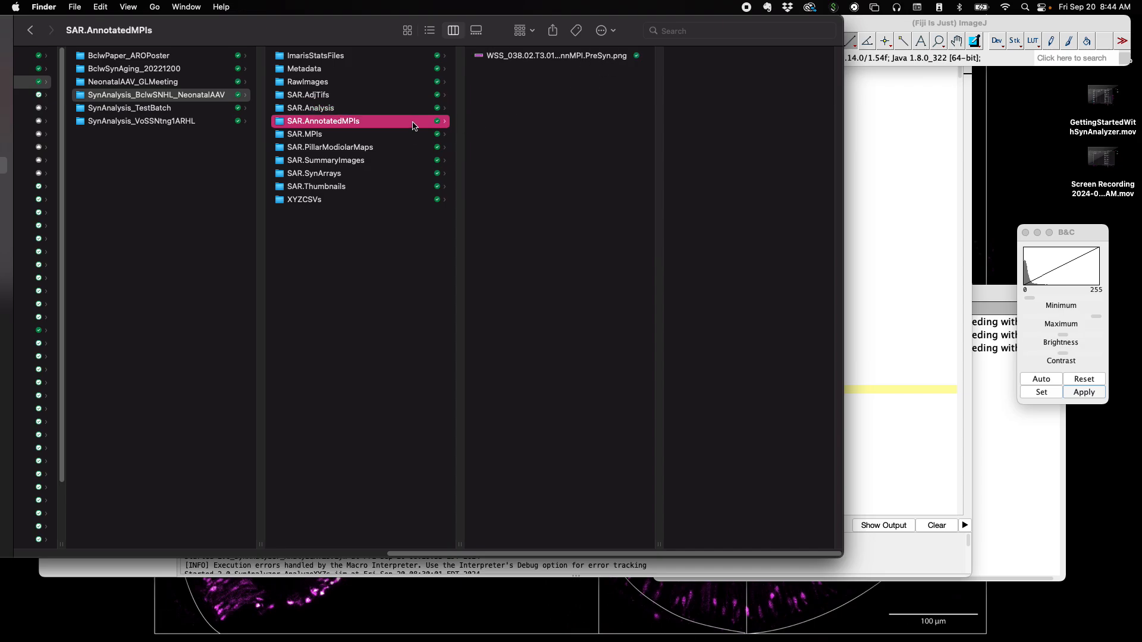
left_click(559, 58)
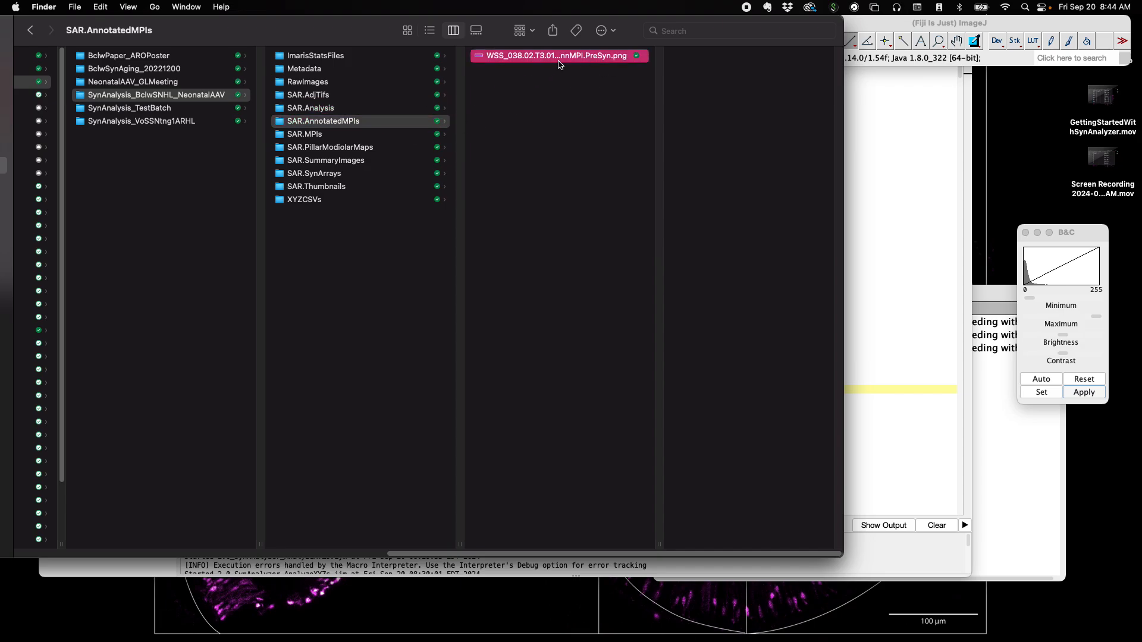
double_click(559, 58)
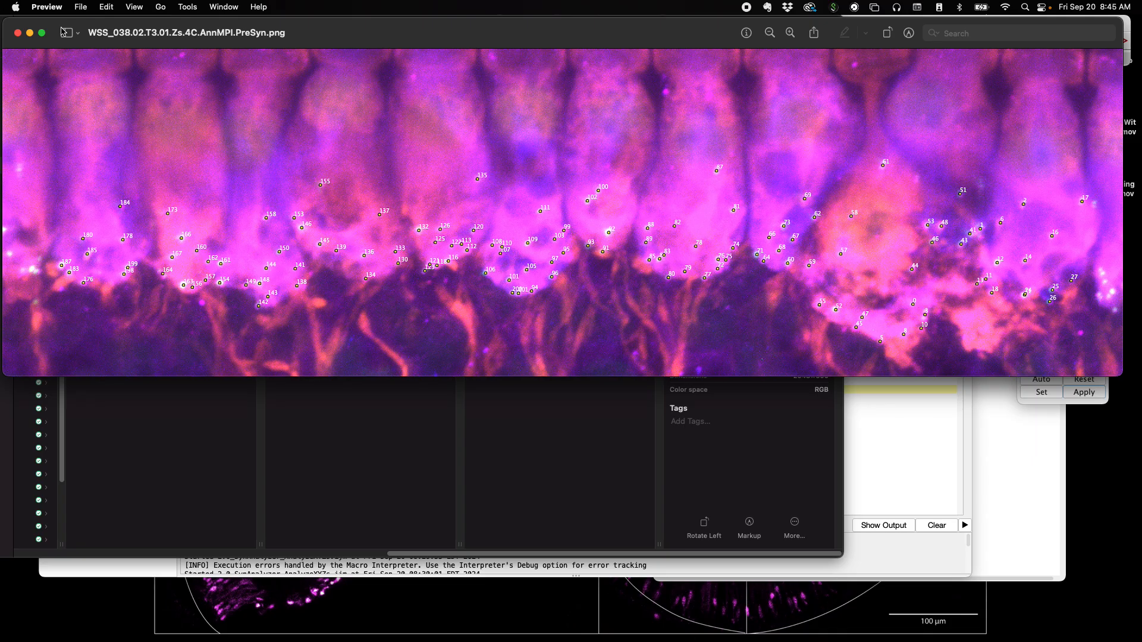
left_click(17, 33)
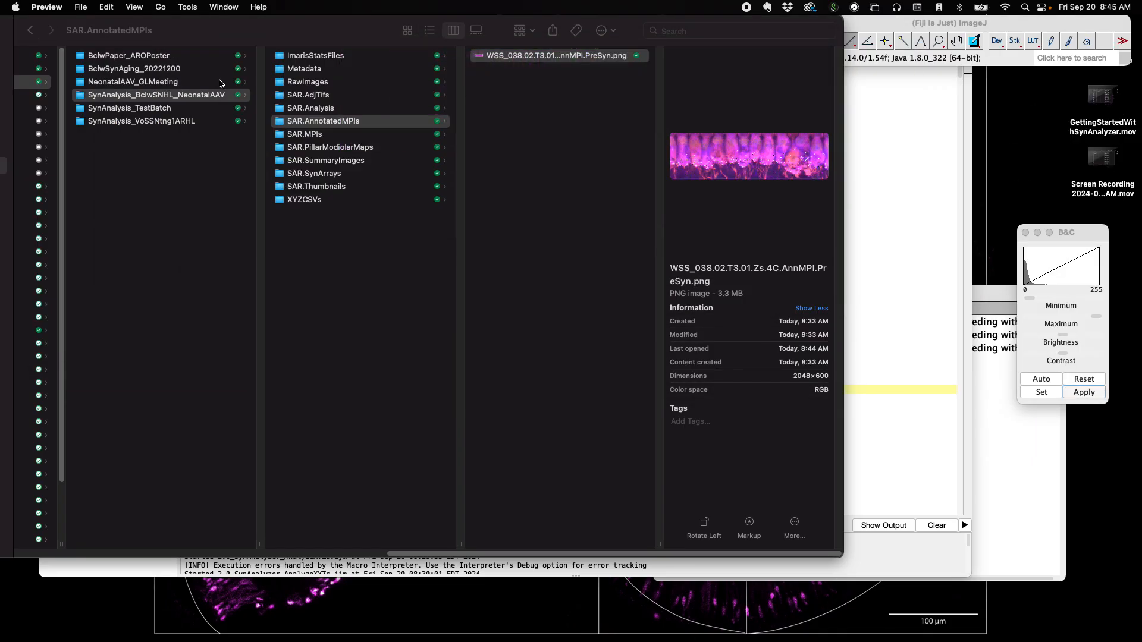
left_click(342, 135)
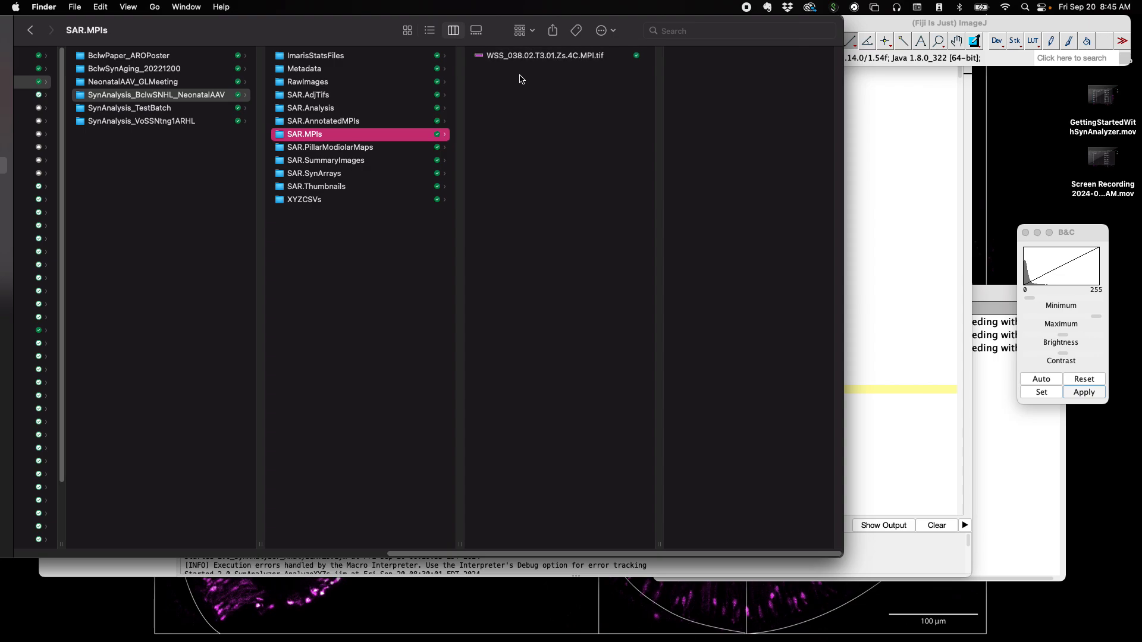
left_click(525, 60)
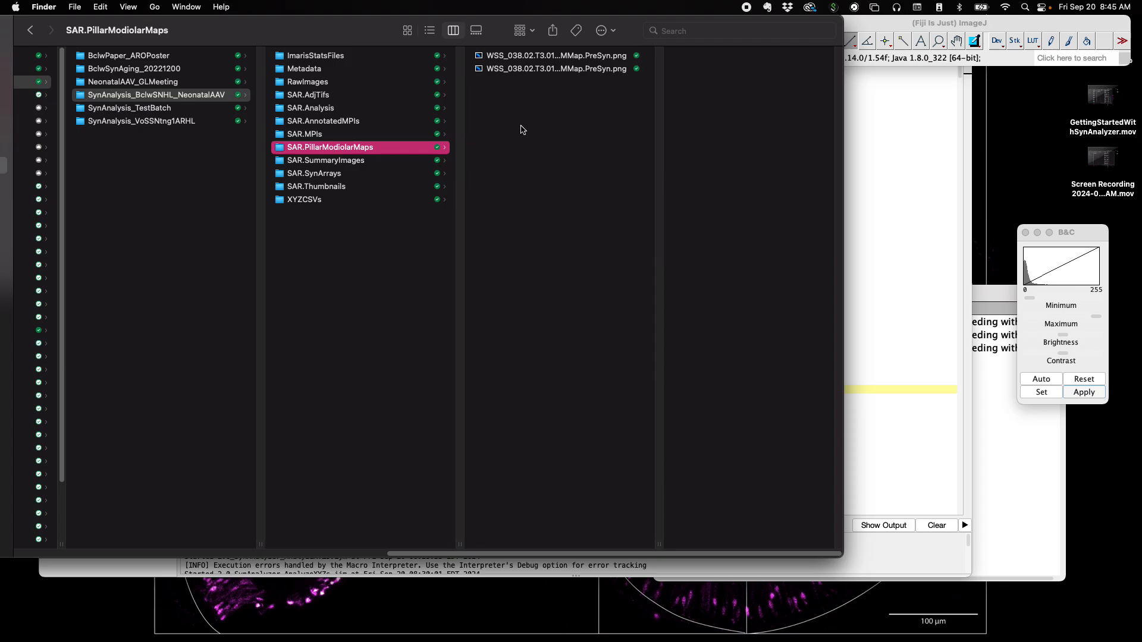
View the plain PMMap and the annotated AnnPMMap PNGs from SAR.PillarModiolarMaps at full size, closing each one.
left_click(580, 70)
left_click(580, 56)
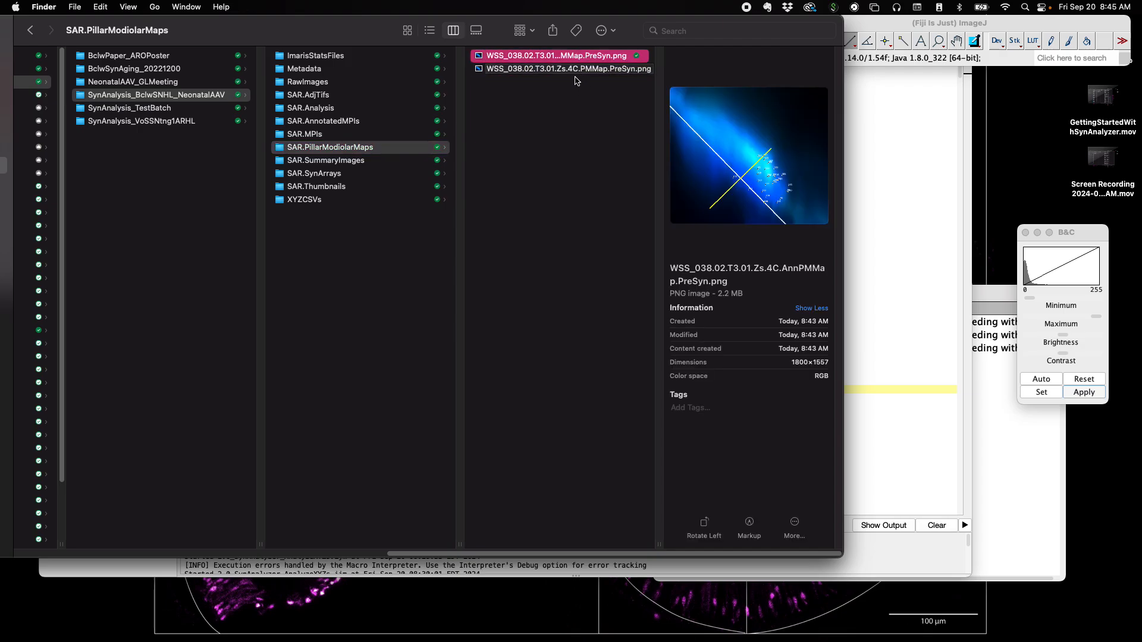
left_click(577, 70)
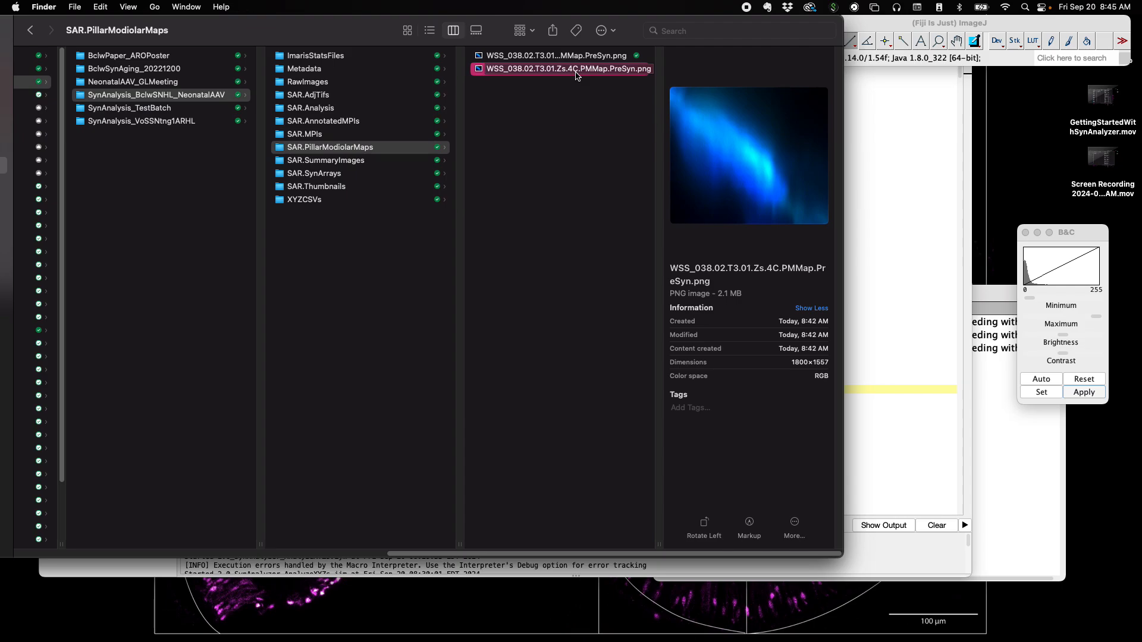
double_click(576, 69)
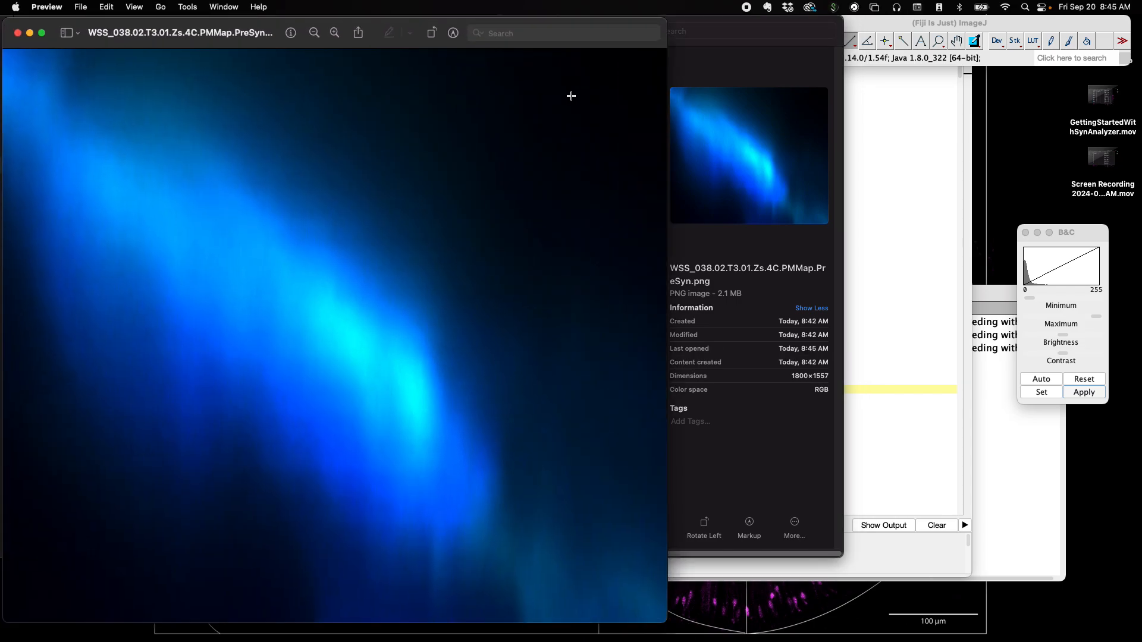
left_click(18, 33)
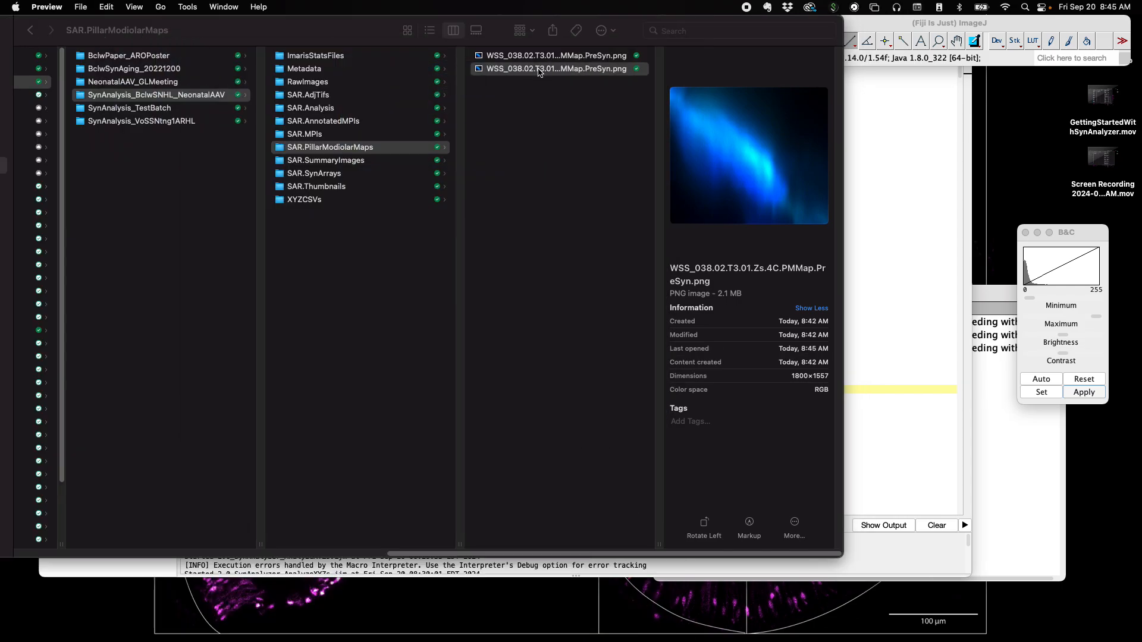
double_click(554, 55)
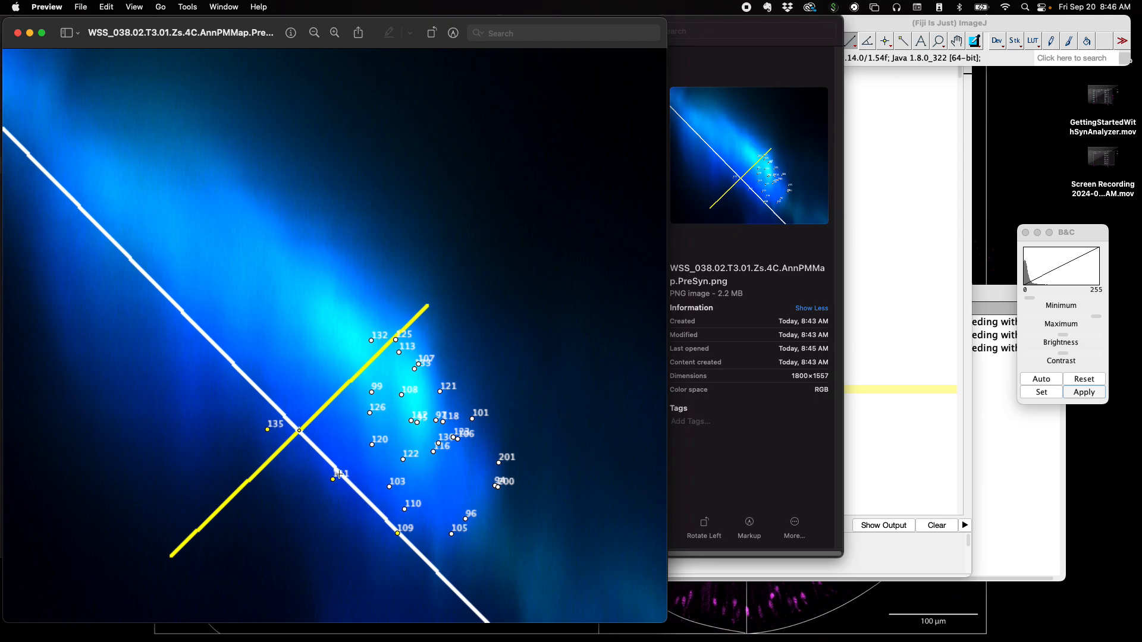
key("super+w")
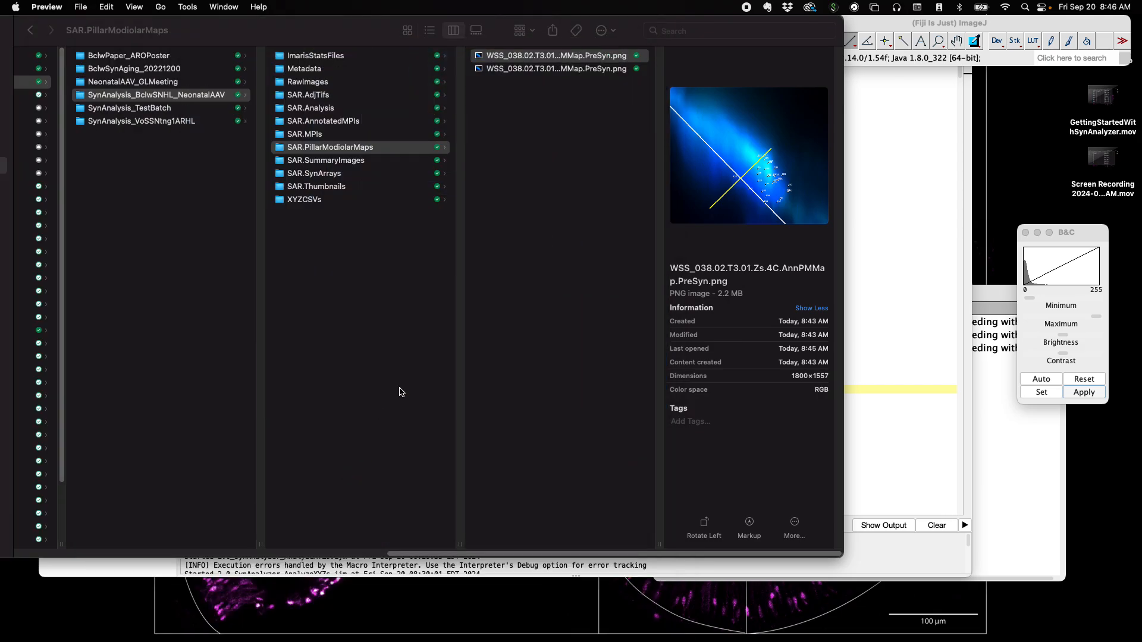
Check SAR.SummaryImages and compare the previews of the C1, C2 and Comp SynapticArray PNGs in SAR.SynArrays.
left_click(350, 167)
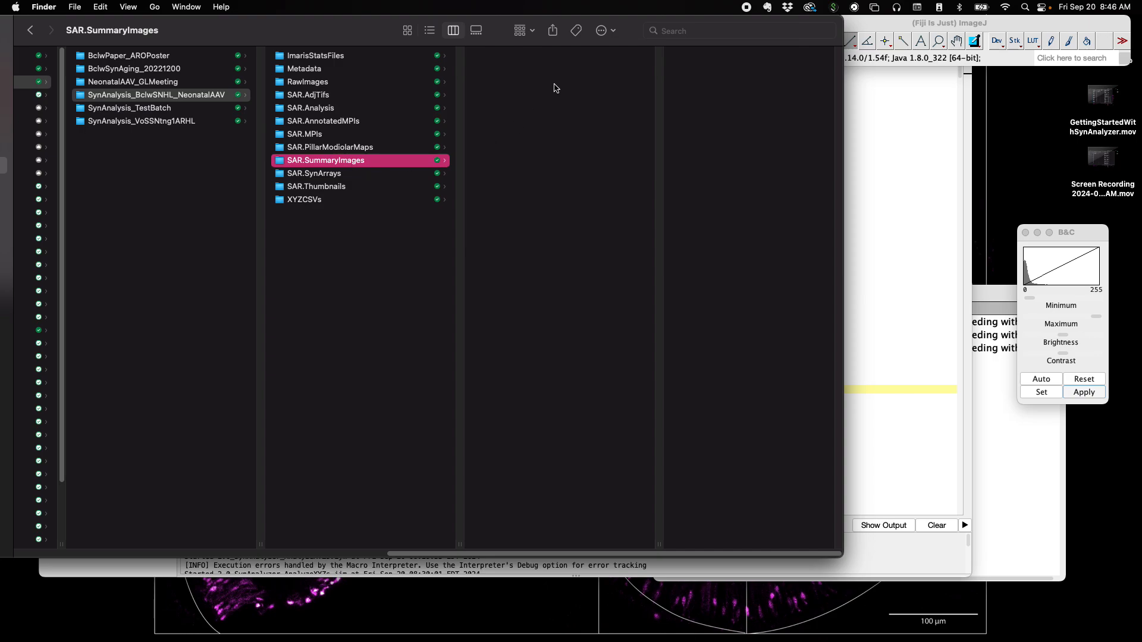
left_click(405, 174)
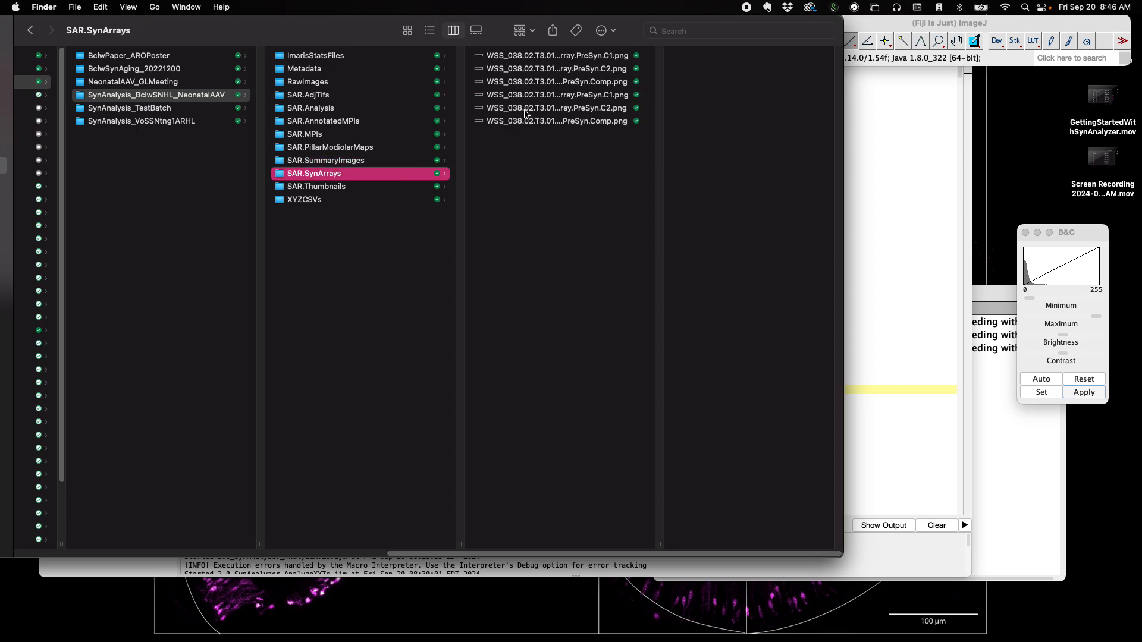
left_click(548, 57)
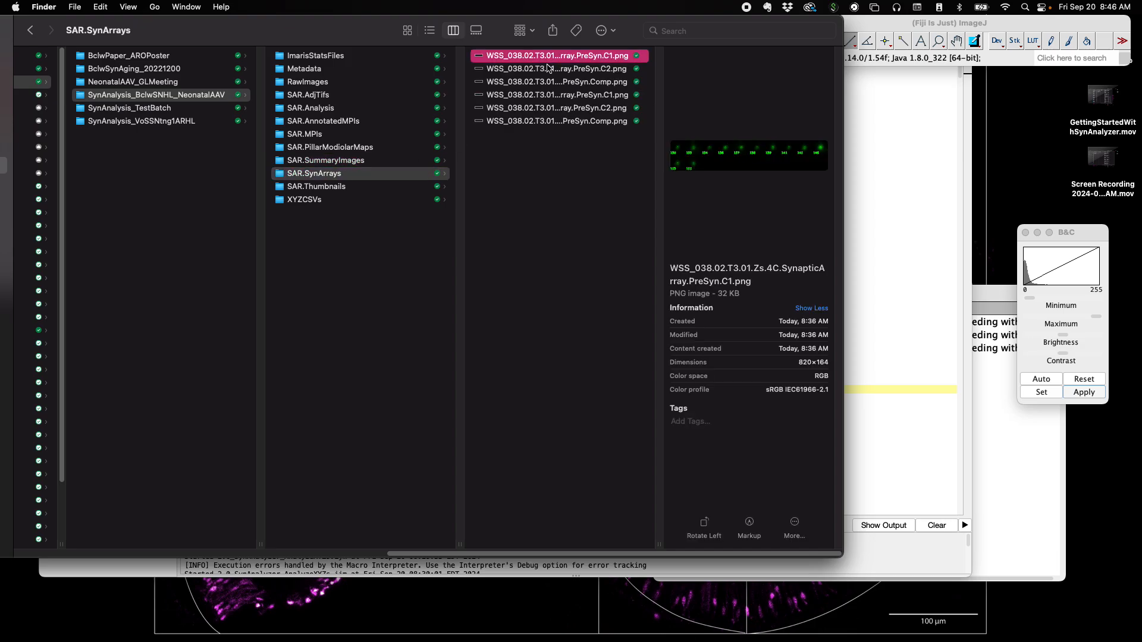
left_click(548, 69)
key("Up")
key("Down")
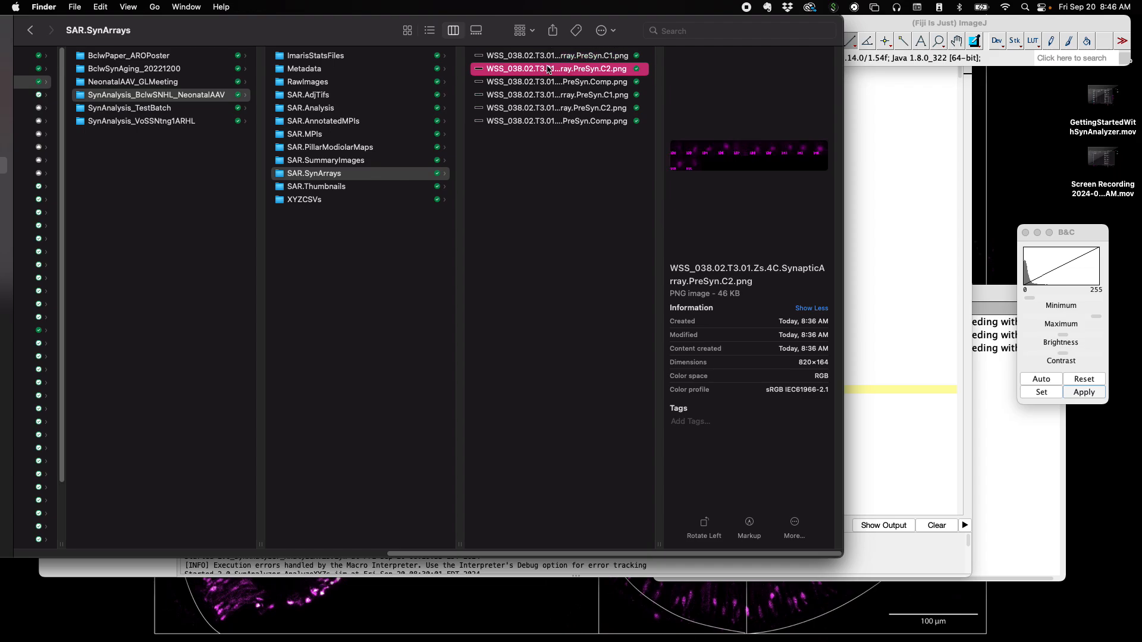
key("Down")
key("Up")
key("Up")
key("Down")
key("Down")
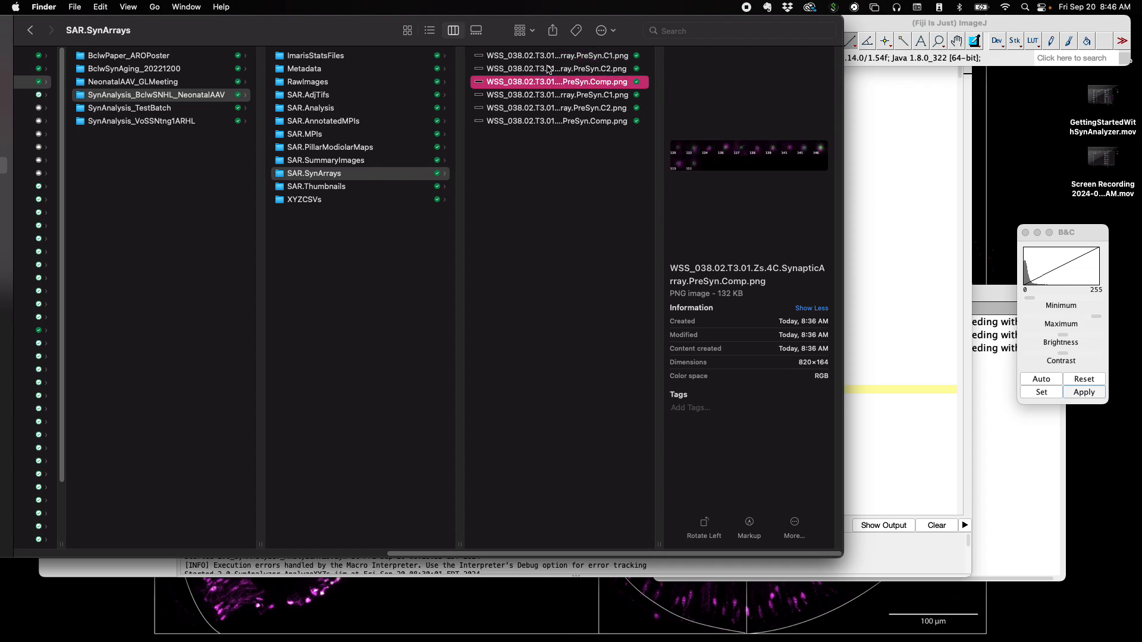
View the SynapticArray PreSyn C1 and C2 PNGs at full size in Preview, closing each one.
key("Up")
key("Up")
key("super+o")
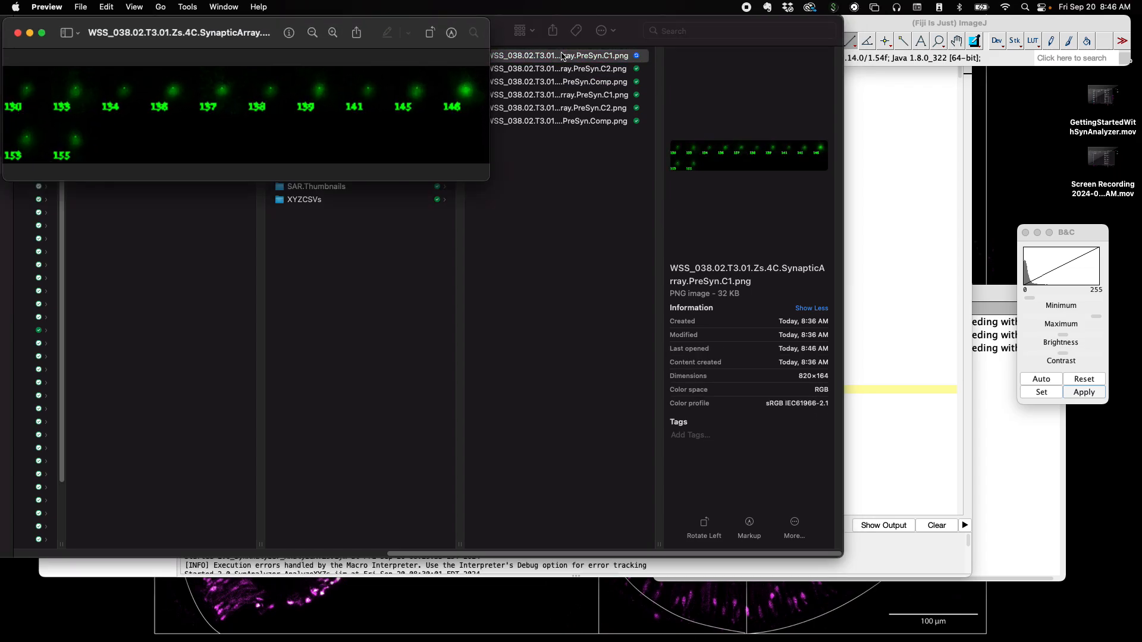
key("super+w")
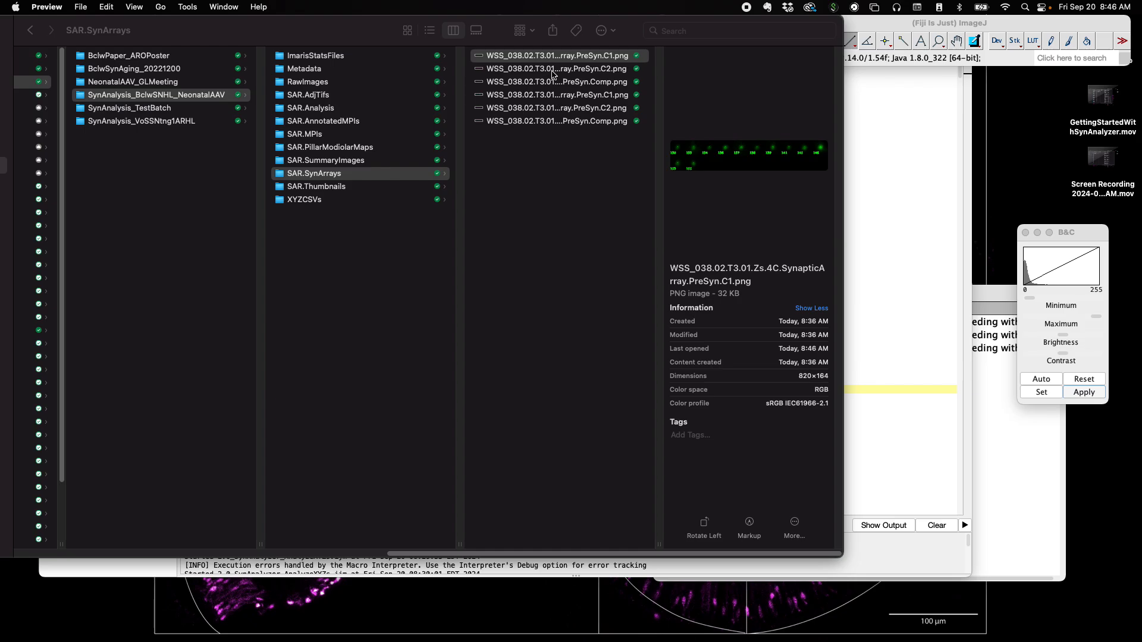
left_click(554, 70)
key("super+o")
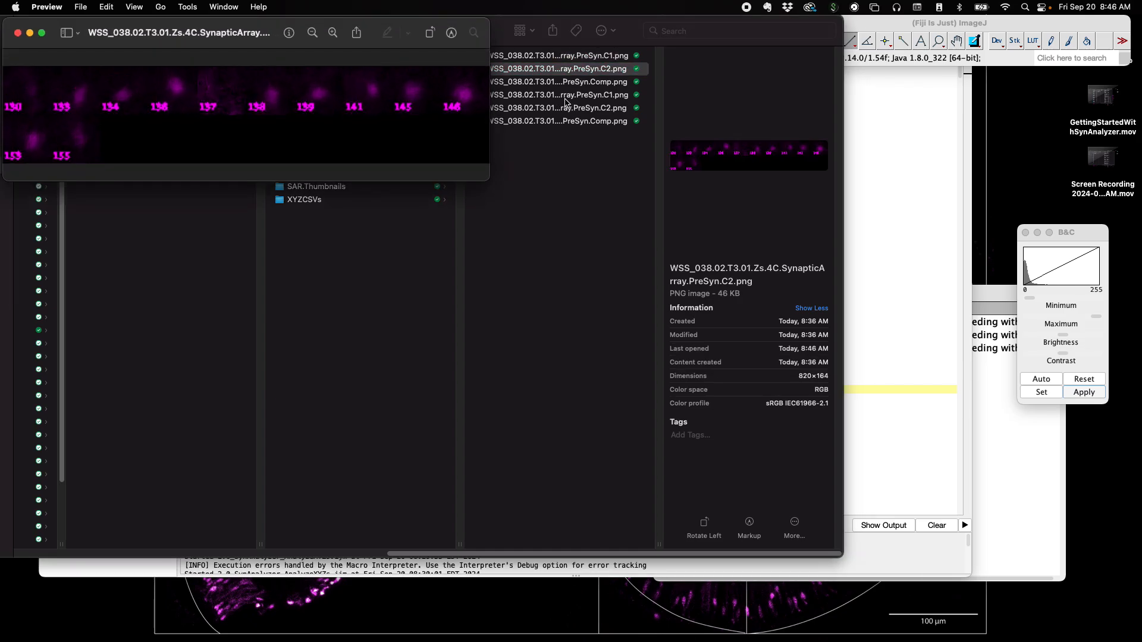
key("super+w")
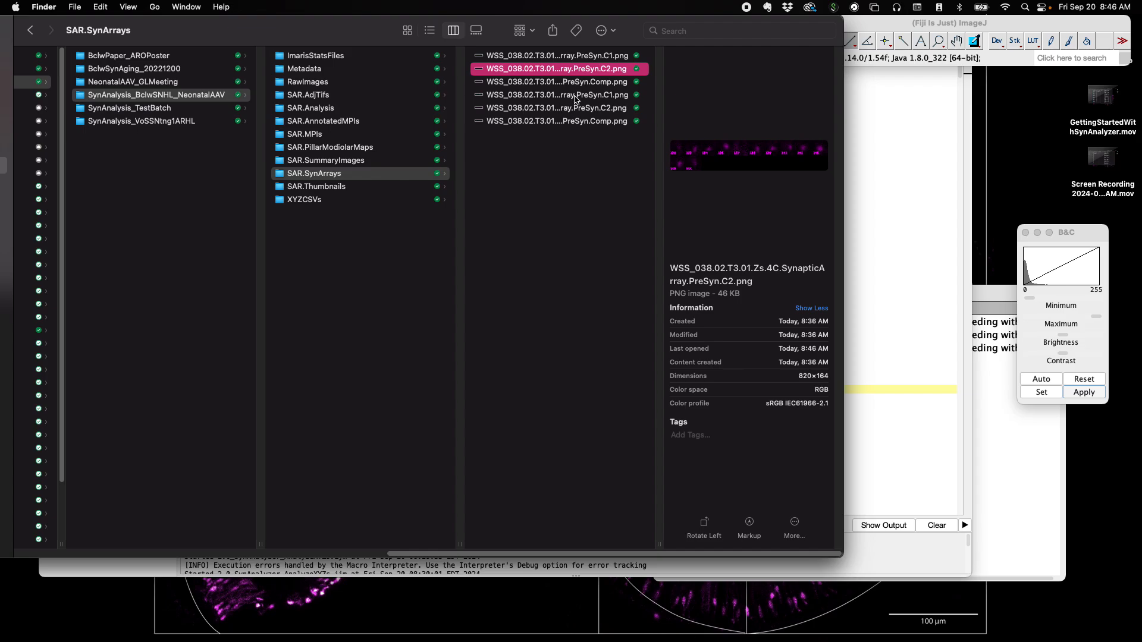
Compare the previews of the C1, C2 and Comp TerminalArray PNGs with the SynapticArray composite in SAR.SynArrays.
left_click(574, 96)
key("Down")
key("Down")
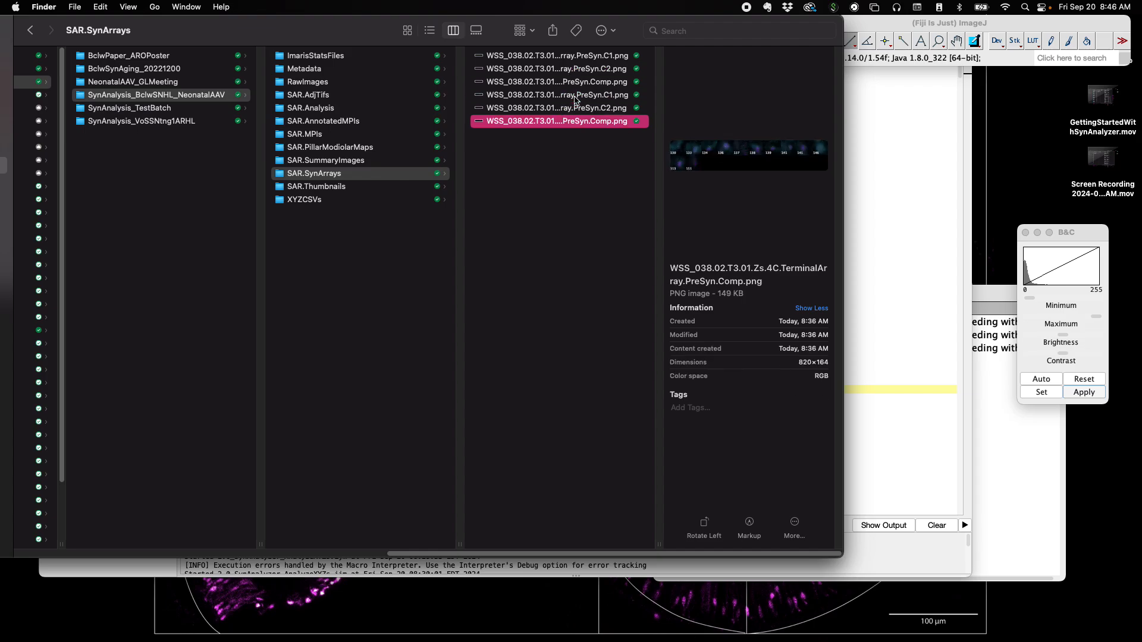
key("Up")
key("Up")
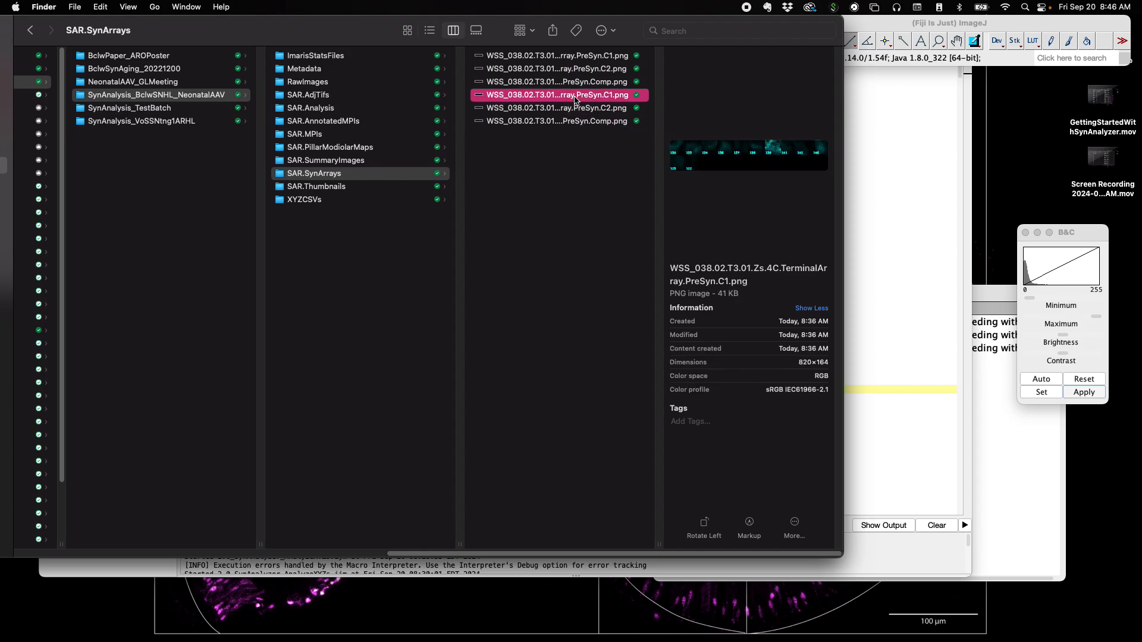
key("Up")
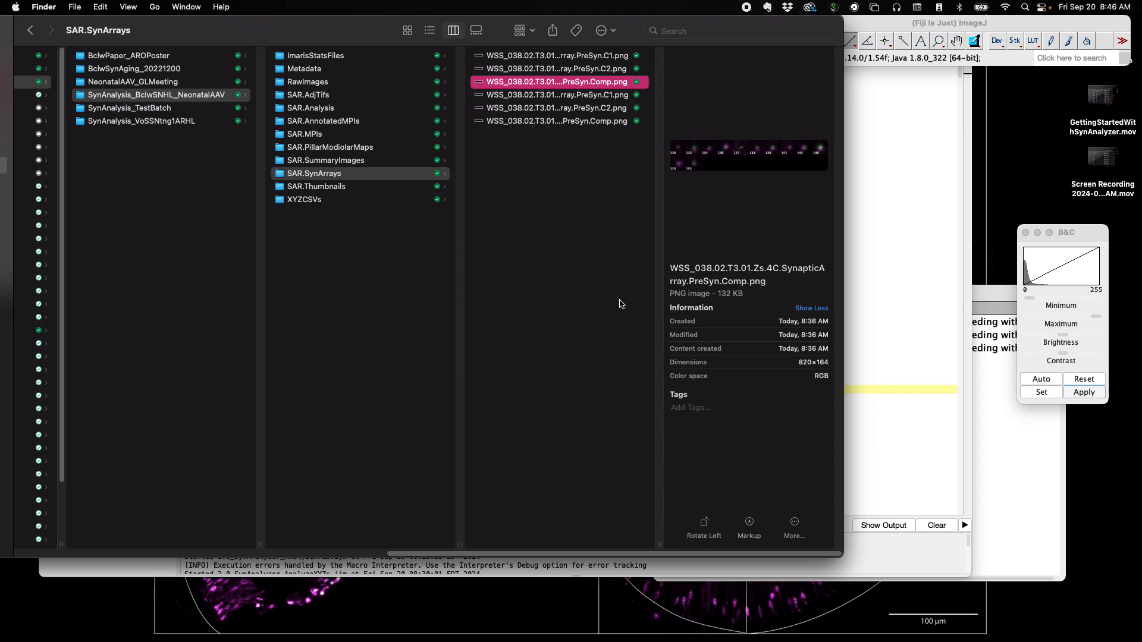
left_click(604, 99)
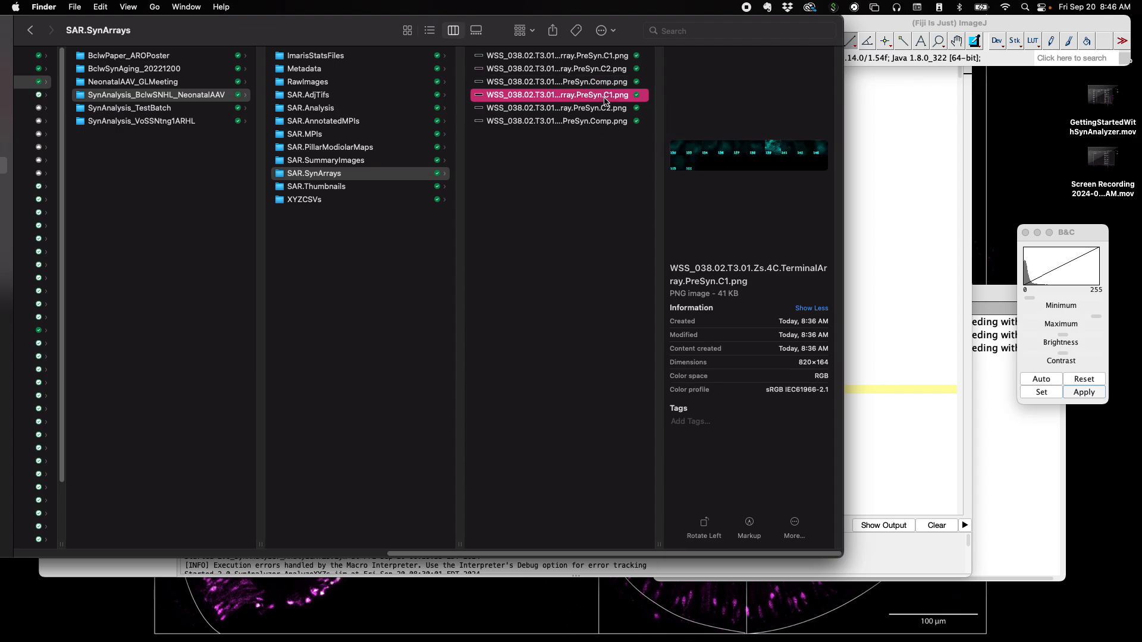
left_click(607, 109)
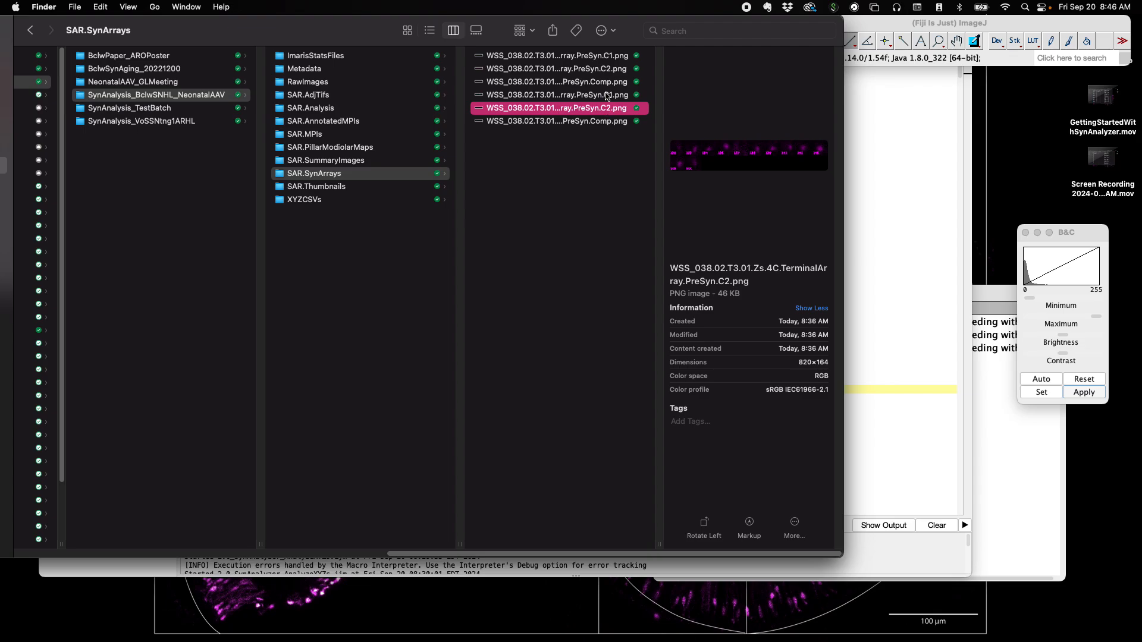
left_click(608, 97)
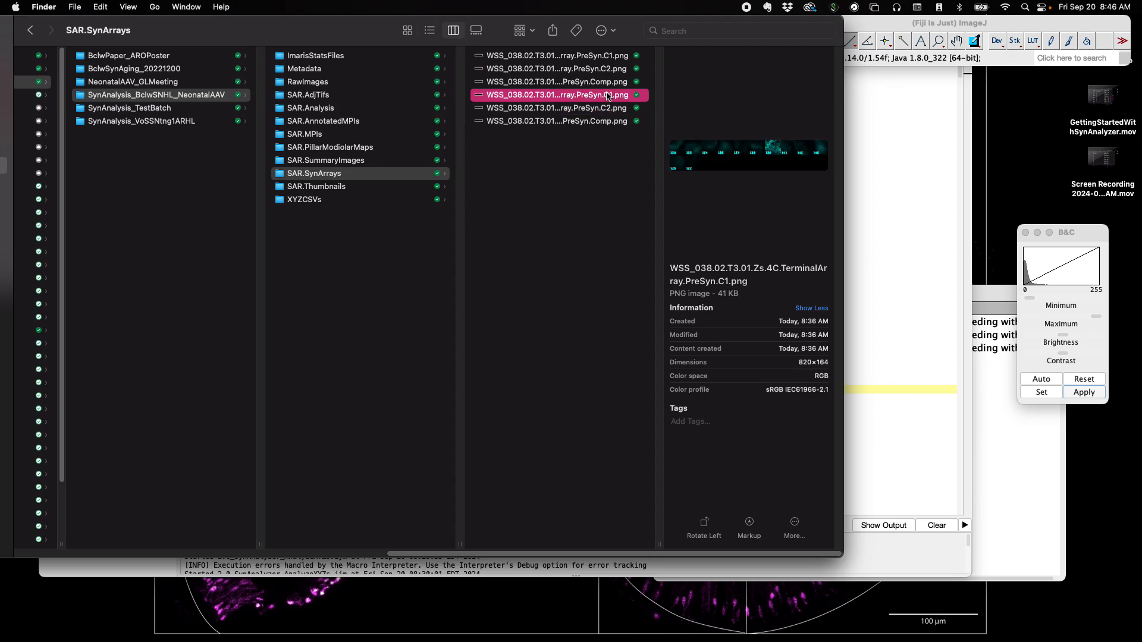
Open the Synaptic.PreSyn folder in SAR.Thumbnails and browse the previews of its C1, C2 and Comp thumbnail PNGs, starting from TN.130.C2.
left_click(379, 187)
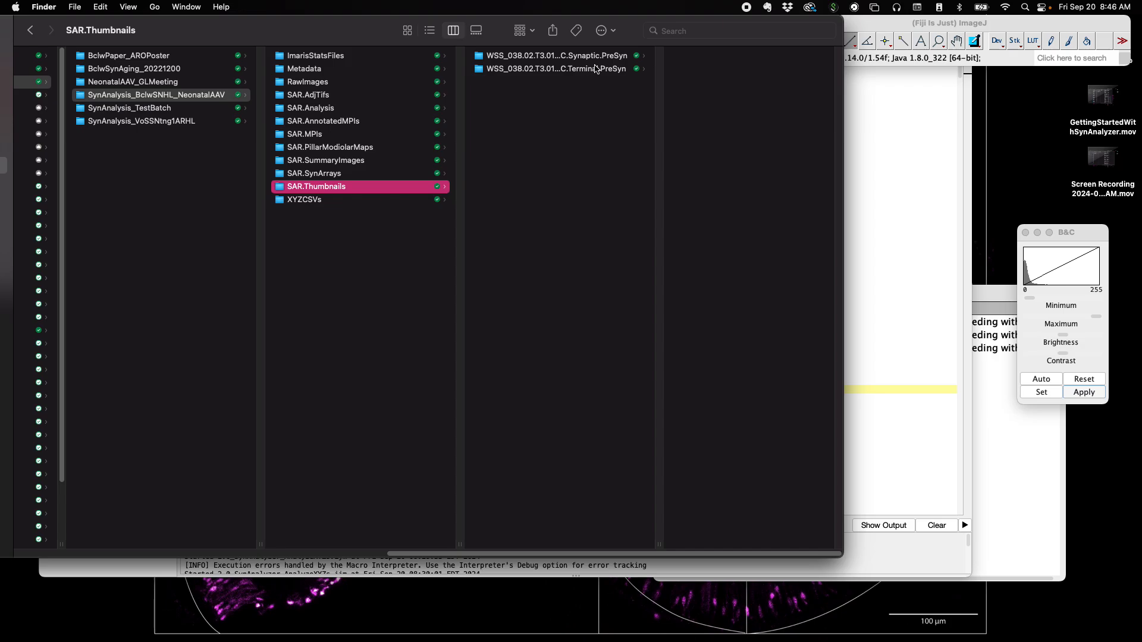
left_click(595, 58)
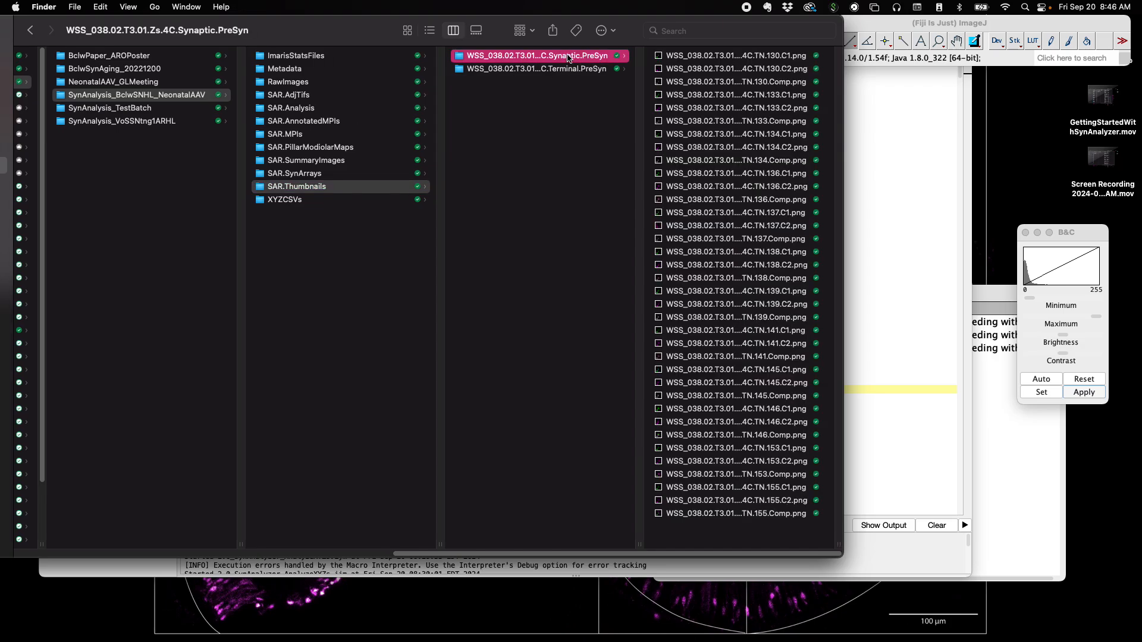
left_click(698, 71)
key("Down")
key("Down")
key("Down")
key("Down")
key("Down")
key("Down")
key("Down")
key("Down")
key("Down")
key("Down")
key("Down")
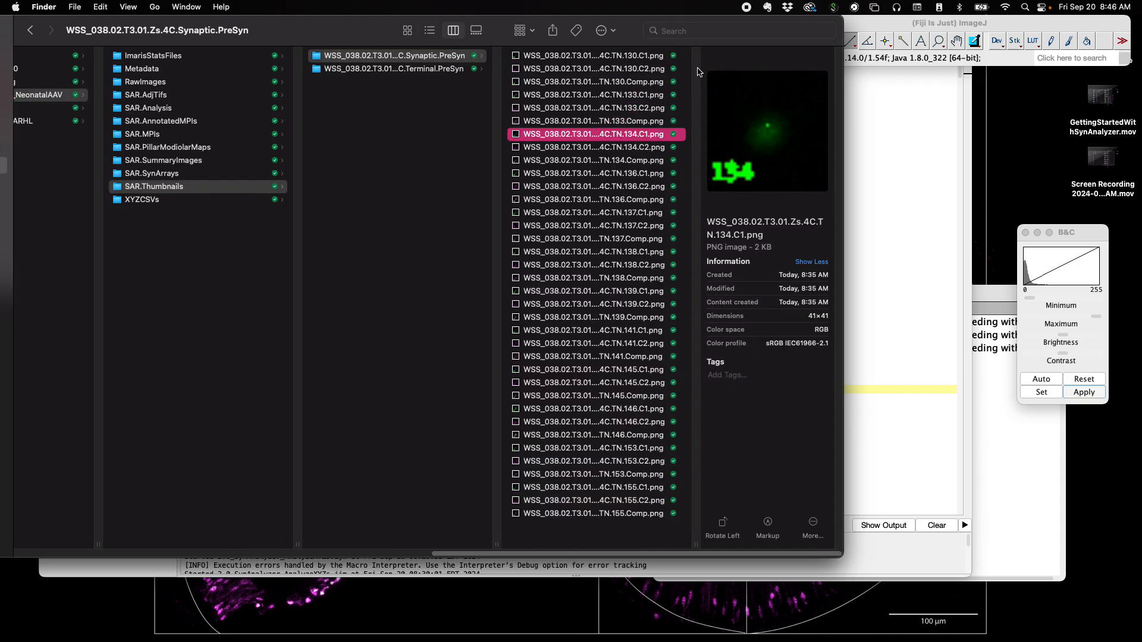
key("Down")
key("Down")
key("Down")
key("Down")
key("Down")
Compare the previews of the TN.138 C2 and Comp thumbnails, and preview the TN.139.C1 thumbnail.
key("Up")
key("Up")
key("Up")
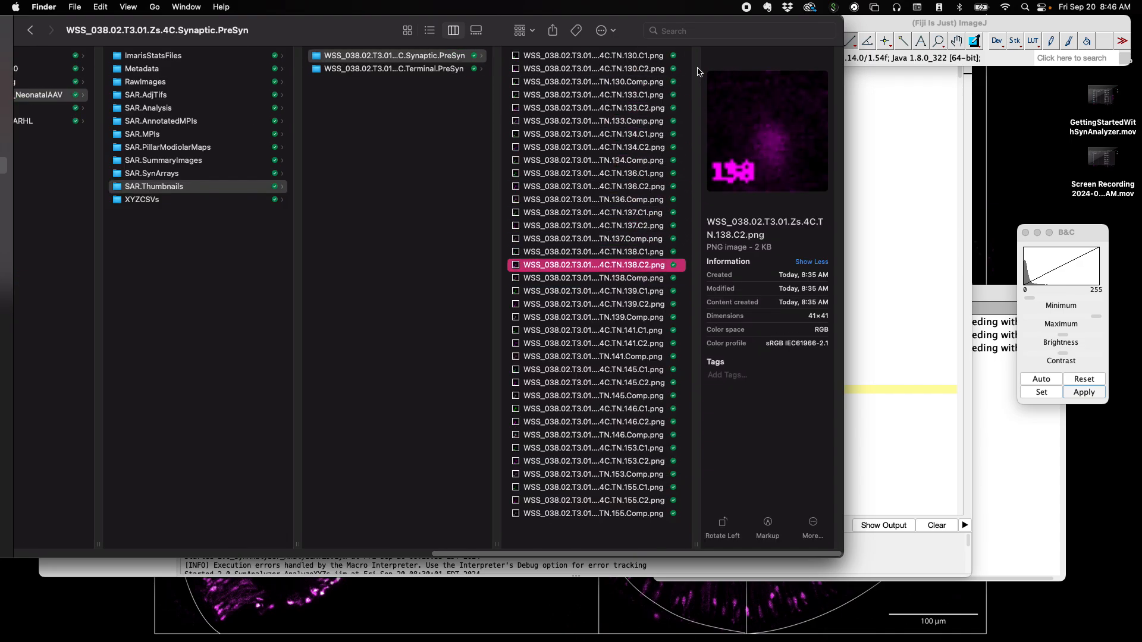
key("Down")
key("Down")
key("Down")
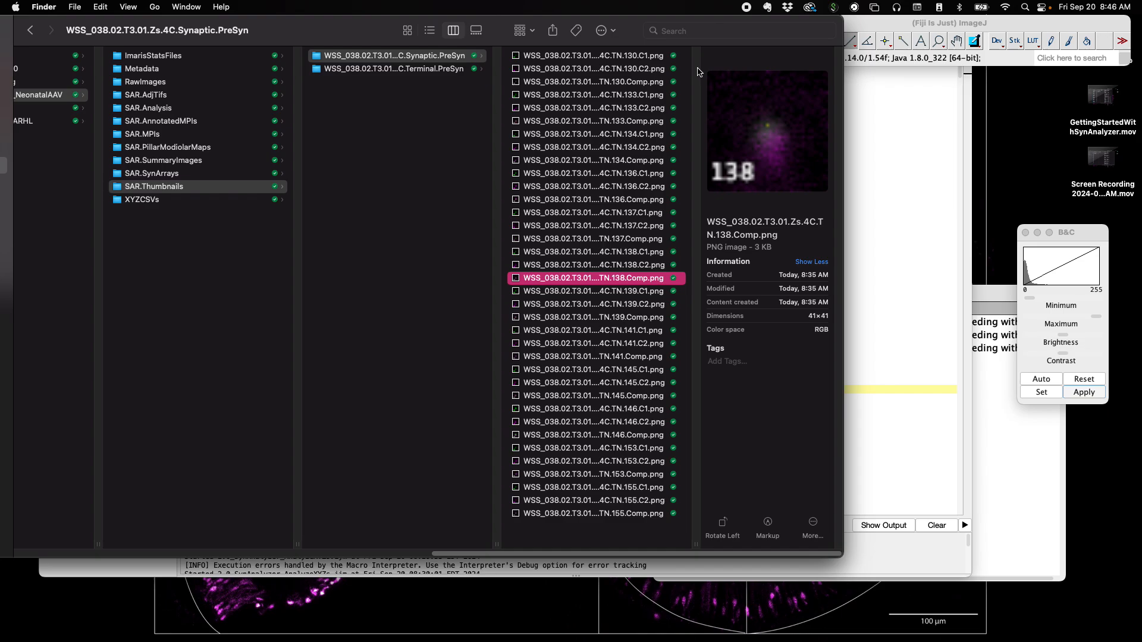
key("Down")
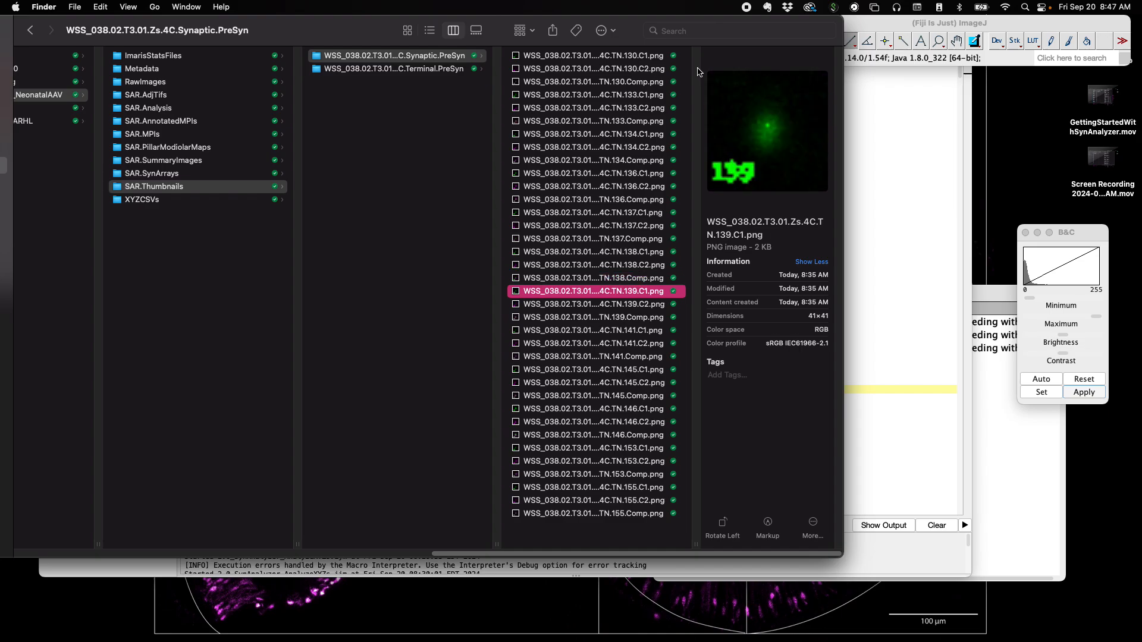
Leave the synaptic thumbnails and open the XYZCSVs folder of the SynAnalysis_BclwSNHL_NeonatalAAV analysis.
key("Left")
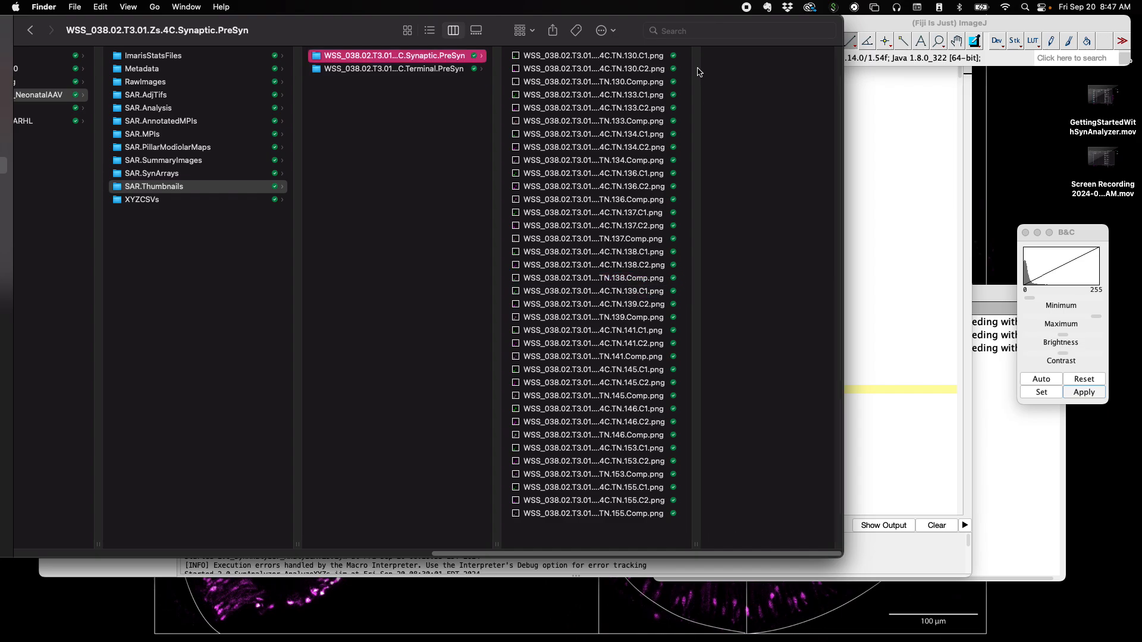
left_click(247, 200)
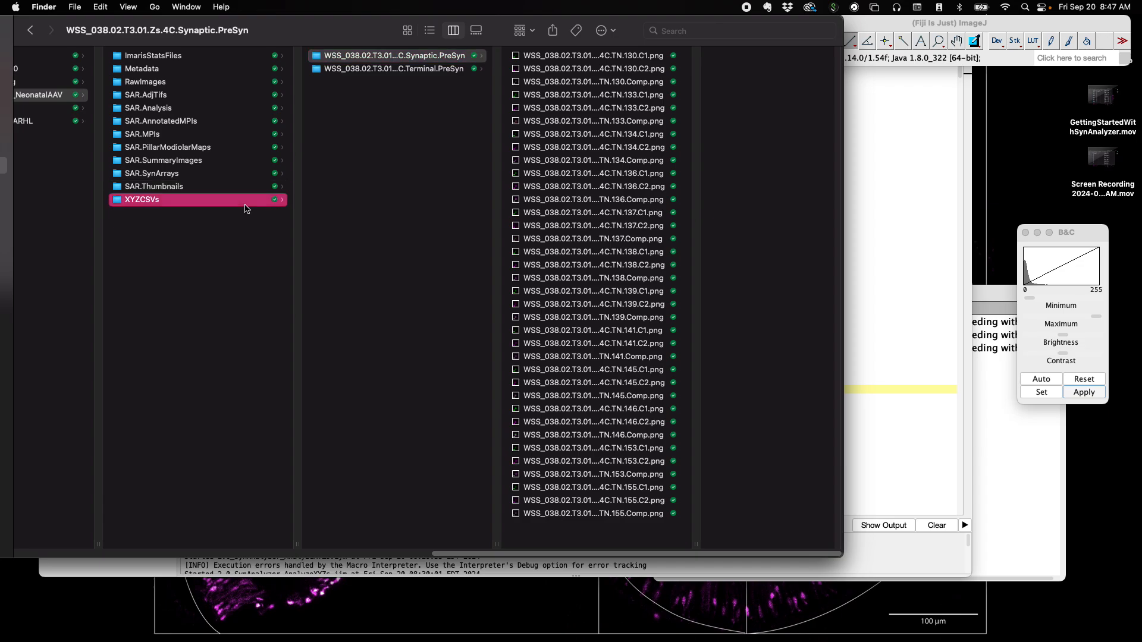